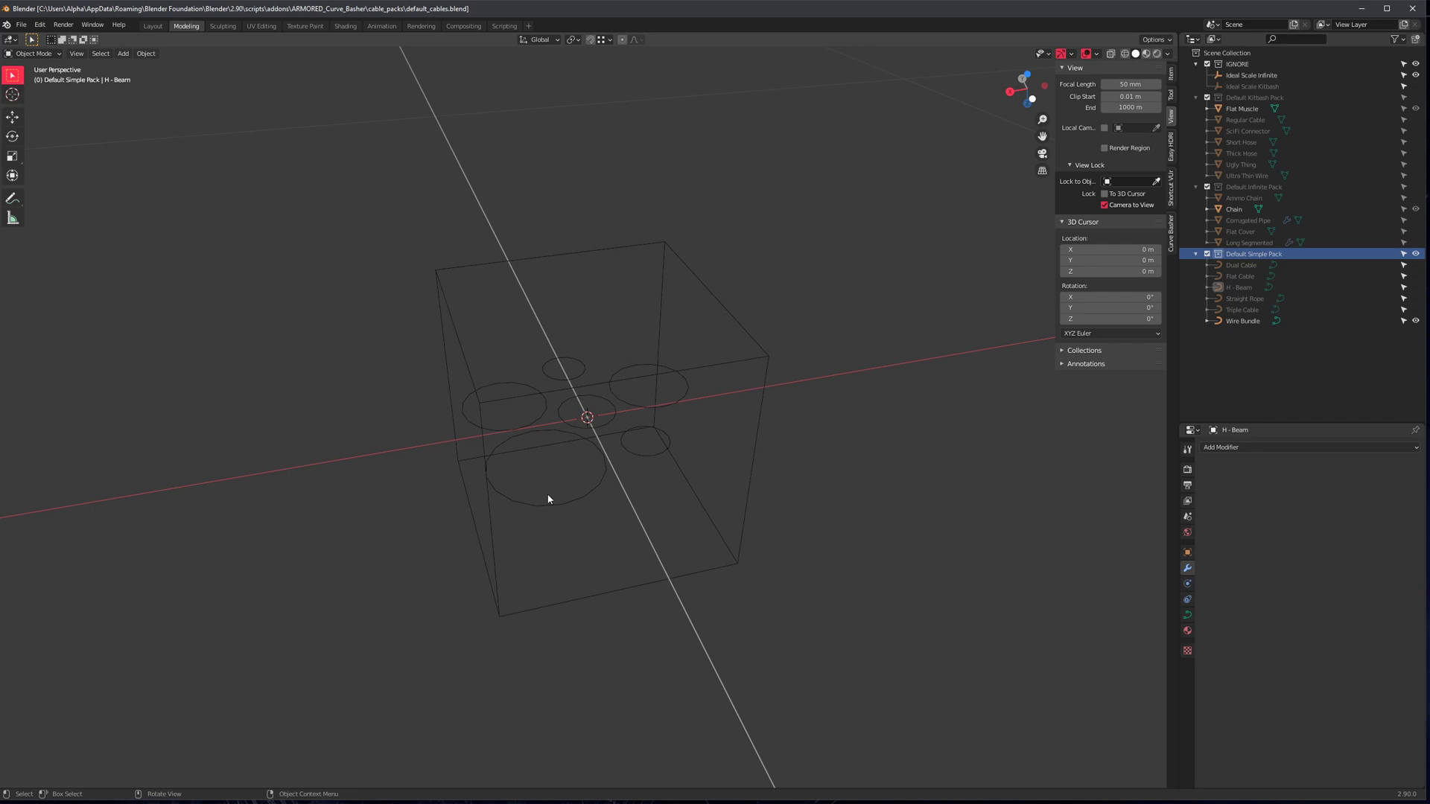
# Show the Curve Basher add-on settings in the 3D viewport sidebar
pyautogui.press('shift')
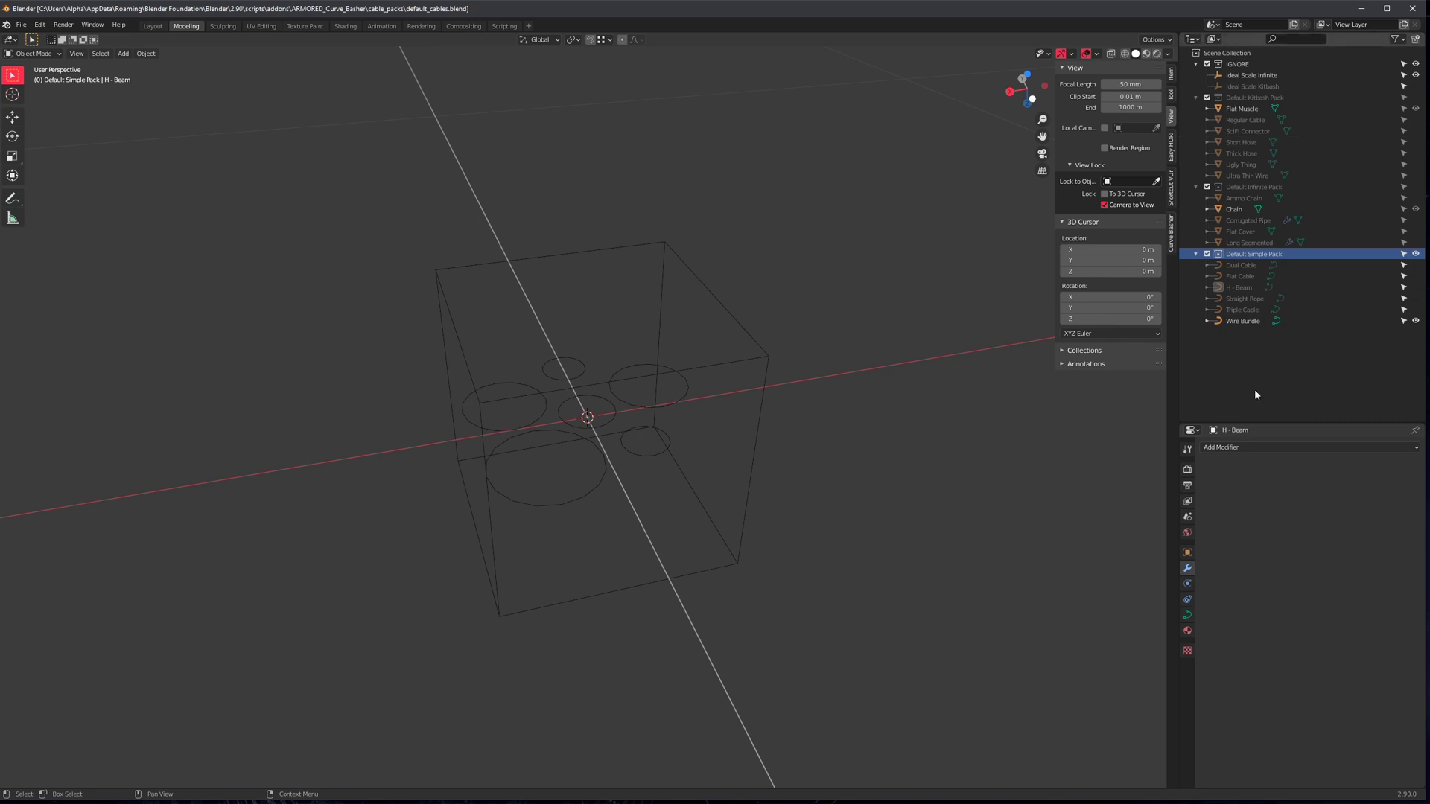
pyautogui.click(1170, 233)
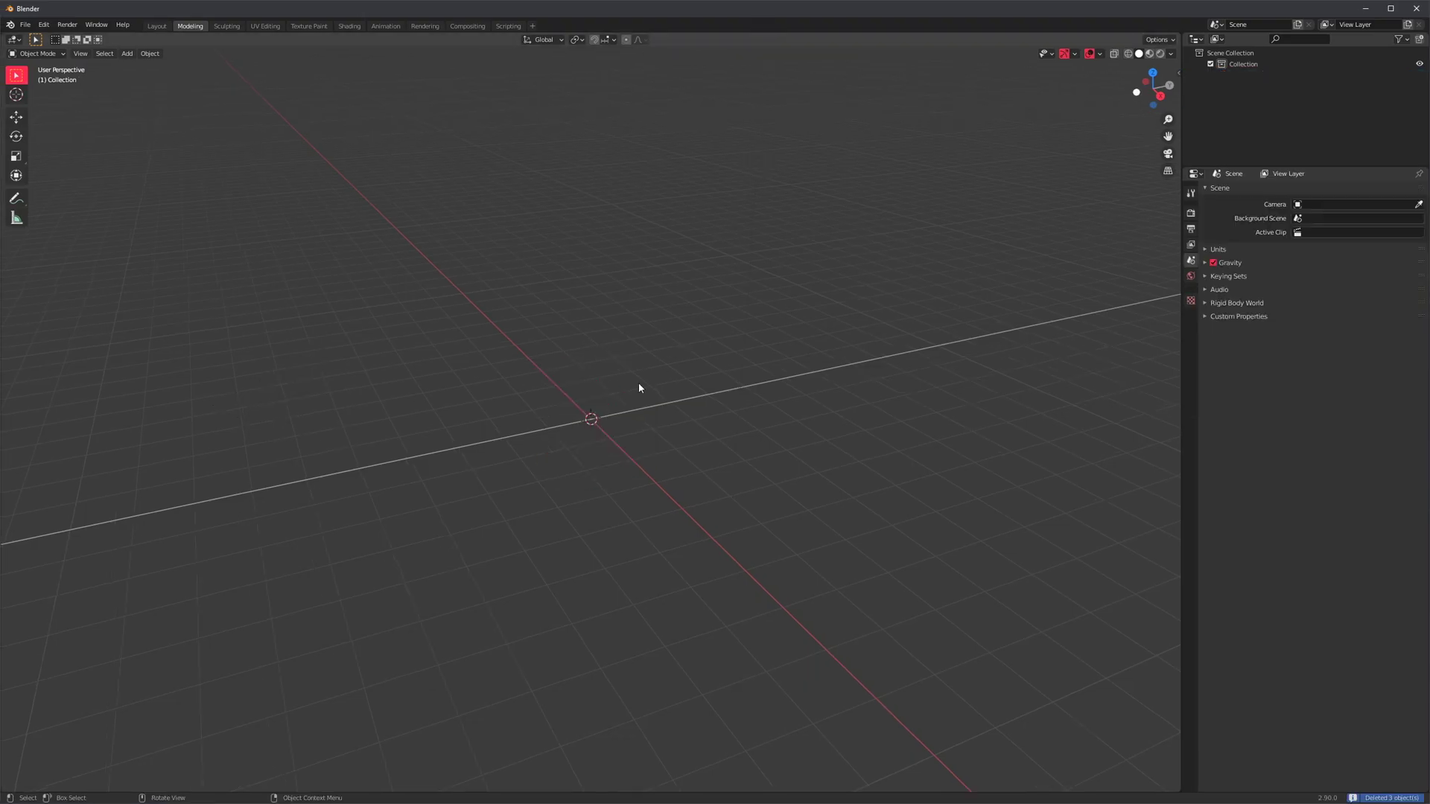
# Add a Bezier circle at the origin of the empty scene
pyautogui.moveTo(703, 418); pyautogui.dragTo(651, 406, button='middle')
pyautogui.hotkey('shift', 'a')
pyautogui.moveTo(656, 416)
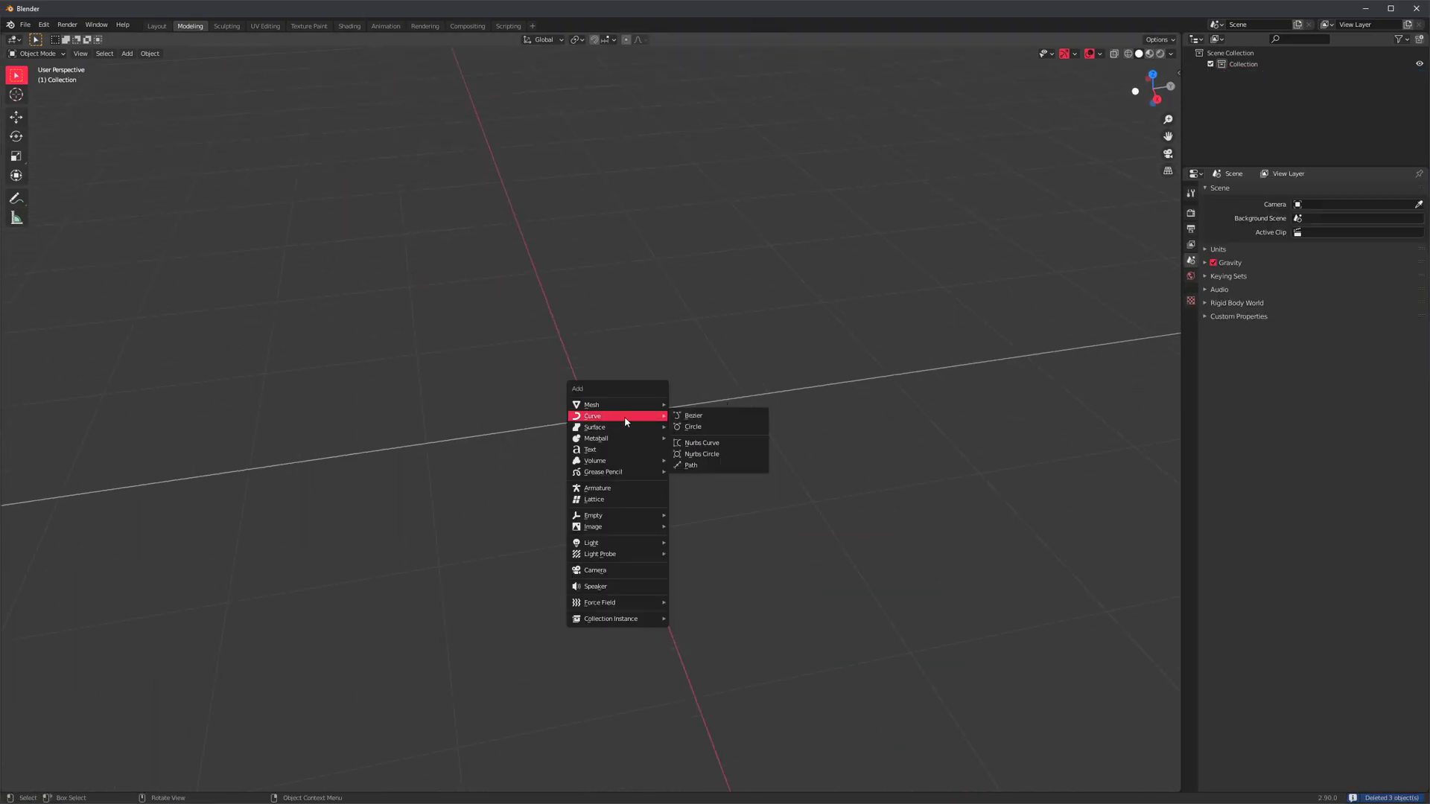
pyautogui.click(700, 426)
pyautogui.moveTo(763, 424); pyautogui.dragTo(610, 417, button='middle')
pyautogui.scroll(-3, 610, 418)
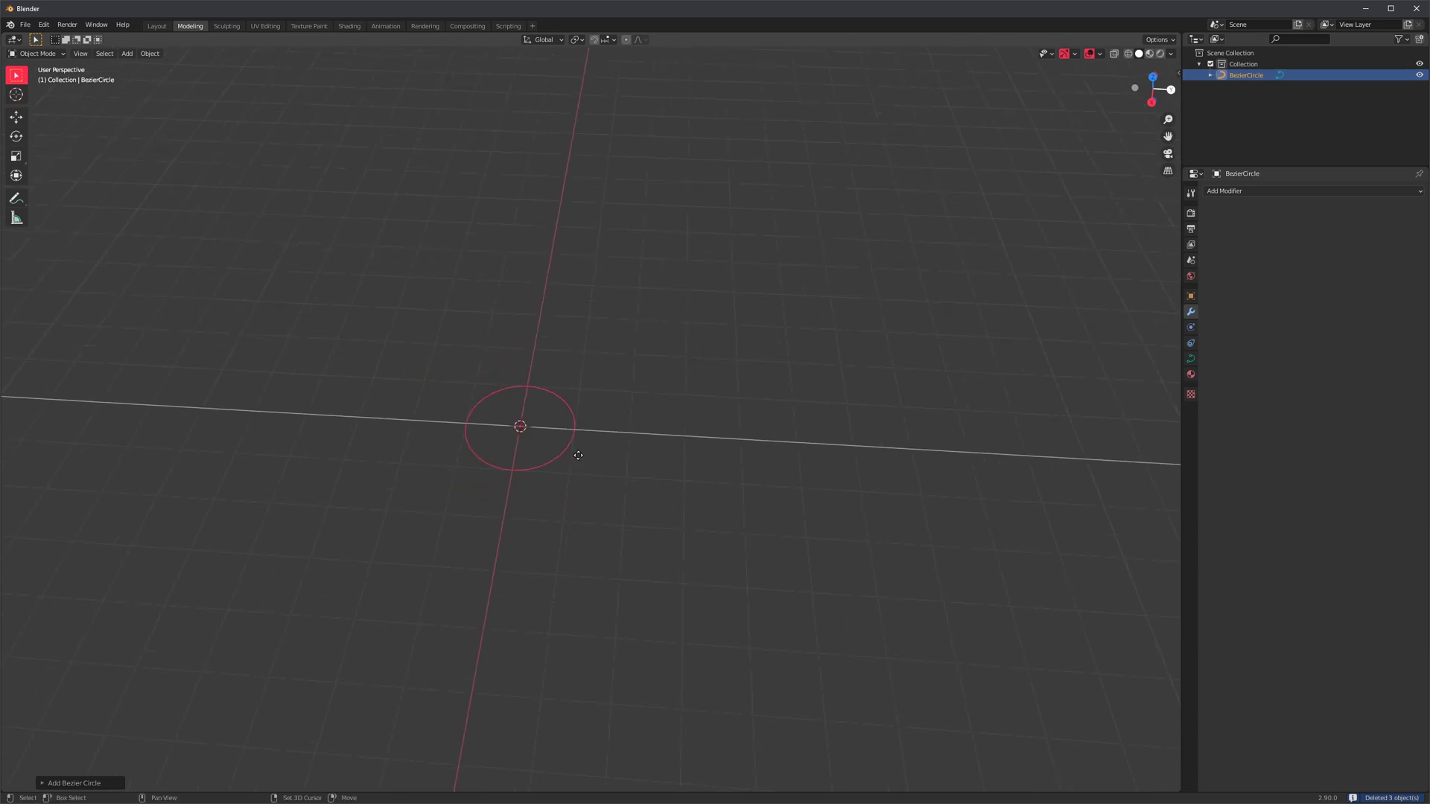
# Duplicate the Bezier circle, place the copy beside the original and join both into one curve object
pyautogui.hotkey('shift', 'd')
pyautogui.click(711, 461)
pyautogui.keyDown('shift'); pyautogui.click(571, 454); pyautogui.keyUp('shift')
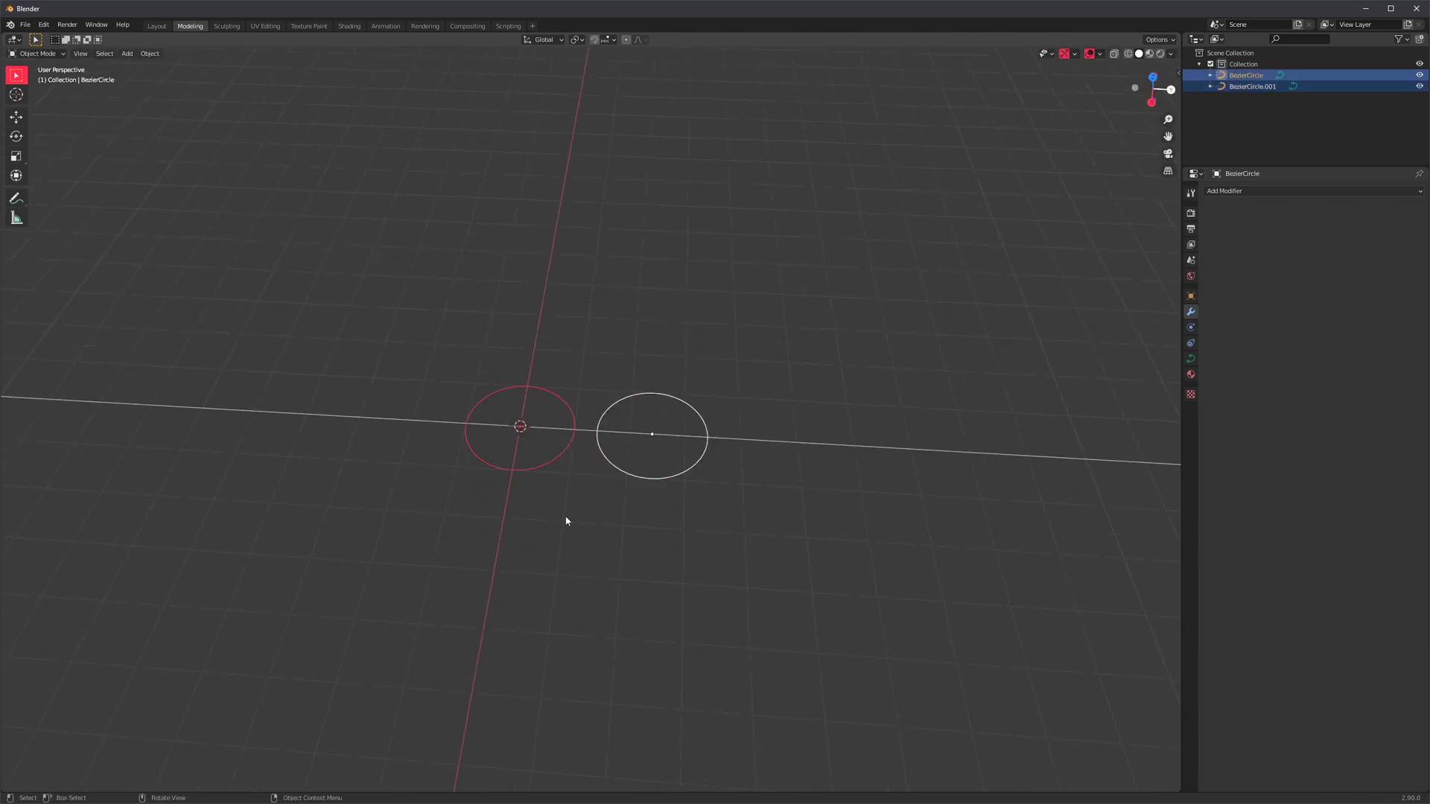
pyautogui.hotkey('ctrl', 'j')
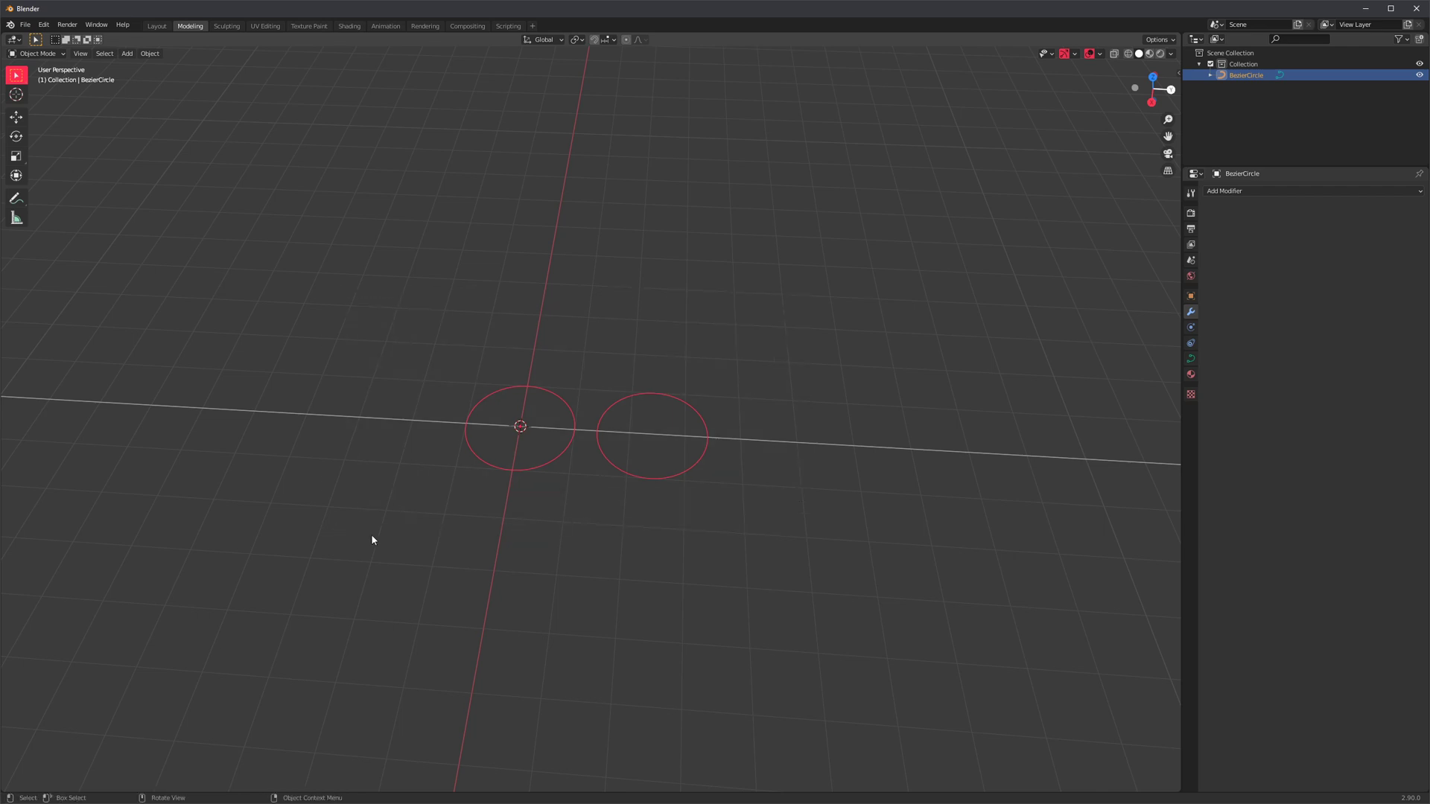
# Delete the joined circles and add a mesh plane at the origin
pyautogui.press('Delete')
pyautogui.scroll(5, 522, 465)
pyautogui.keyDown('shift'); pyautogui.moveTo(475, 416); pyautogui.dragTo(616, 444, button='middle'); pyautogui.keyUp('shift')
pyautogui.hotkey('shift', 'a')
pyautogui.moveTo(615, 444)
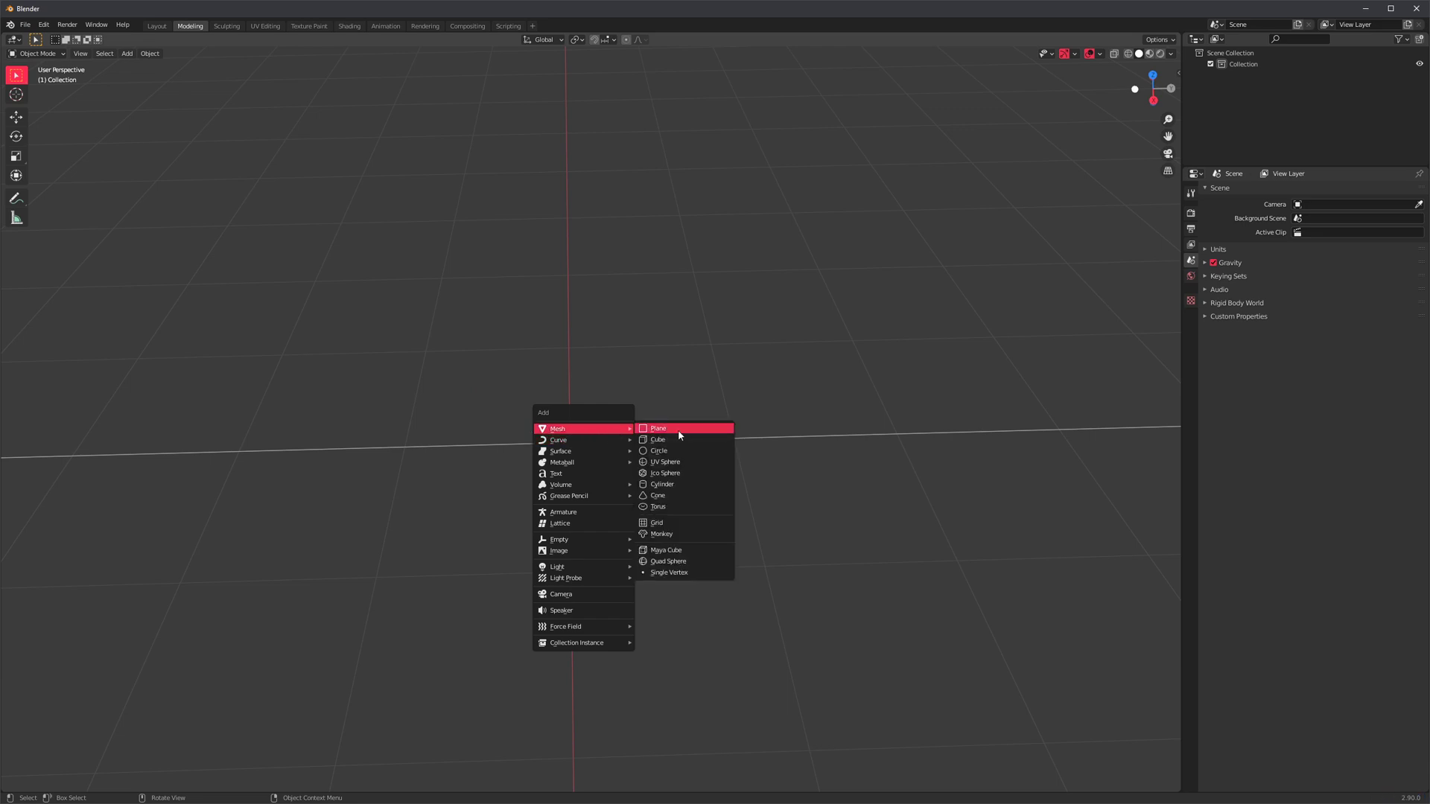
pyautogui.click(680, 436)
pyautogui.scroll(-5, 609, 530)
pyautogui.scroll(2, 609, 529)
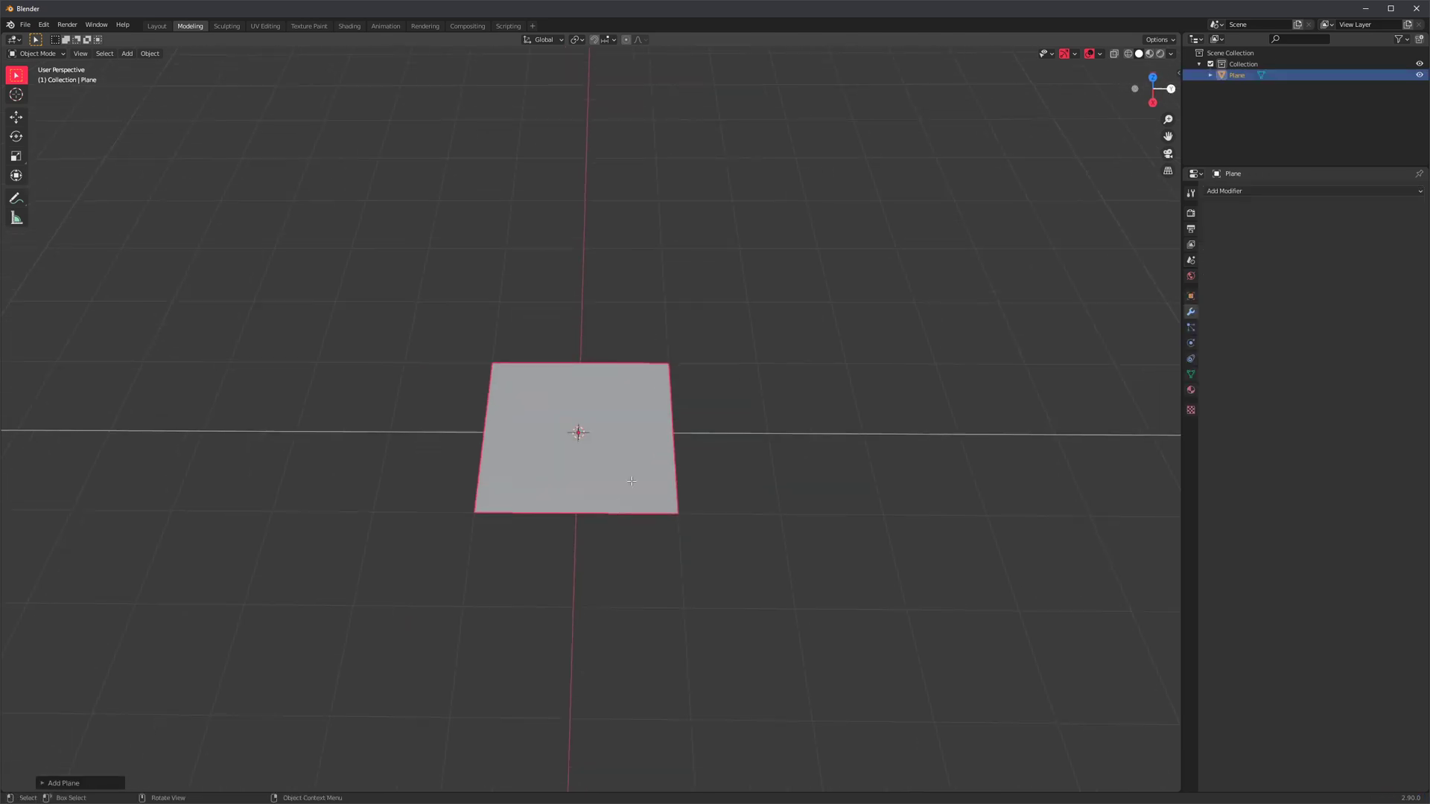
# Divide the plane into five strips with four evenly spaced loop cuts running along the X direction
pyautogui.press('Tab')
pyautogui.press('1')
pyautogui.hotkey('ctrl', 'r')
pyautogui.scroll(3, 592, 509)
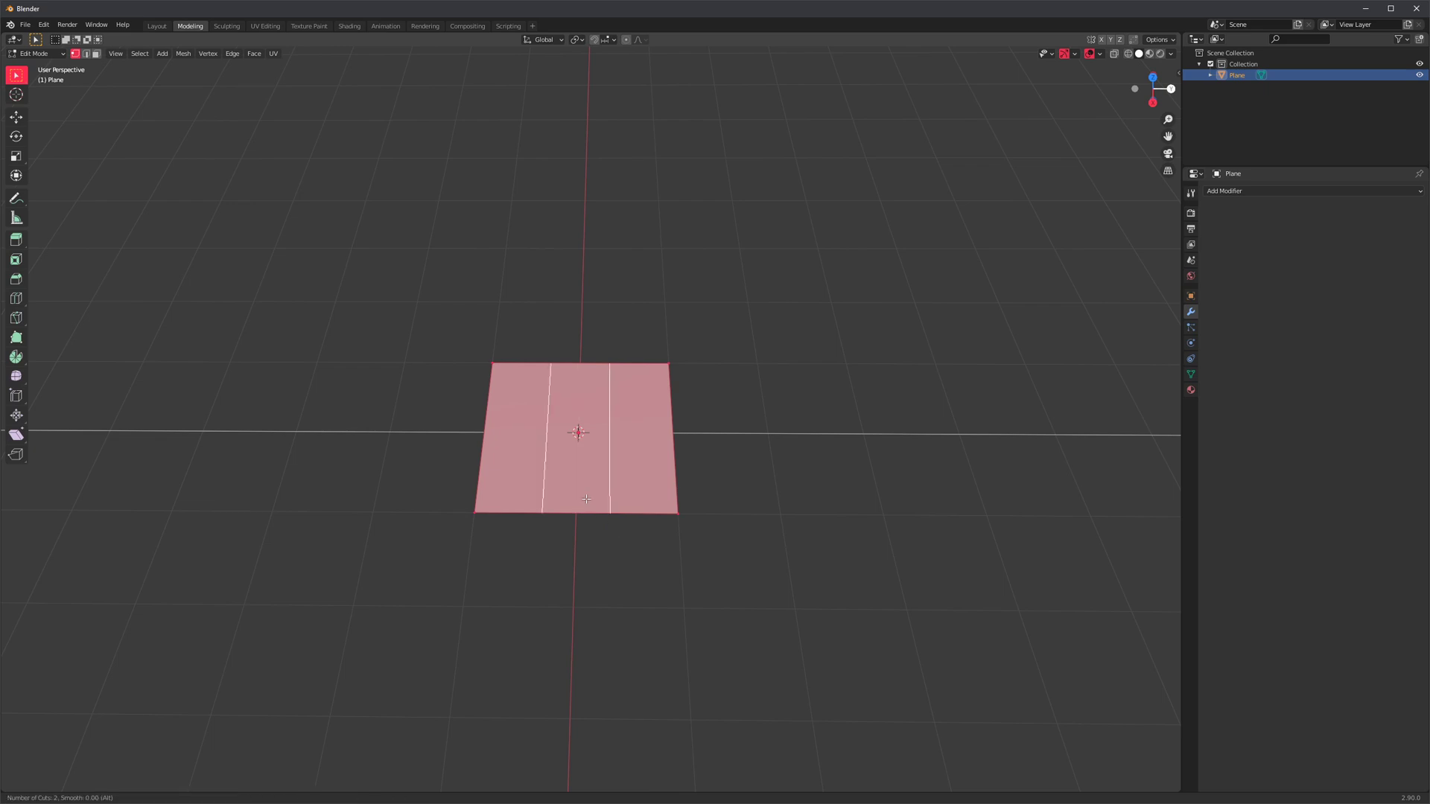
pyautogui.click(591, 510)
# Move the middle edge on the plane's front side inward along X, forming a notch
pyautogui.press('2')
pyautogui.click(585, 514)
pyautogui.moveTo(589, 519); pyautogui.dragTo(569, 525, button='middle')
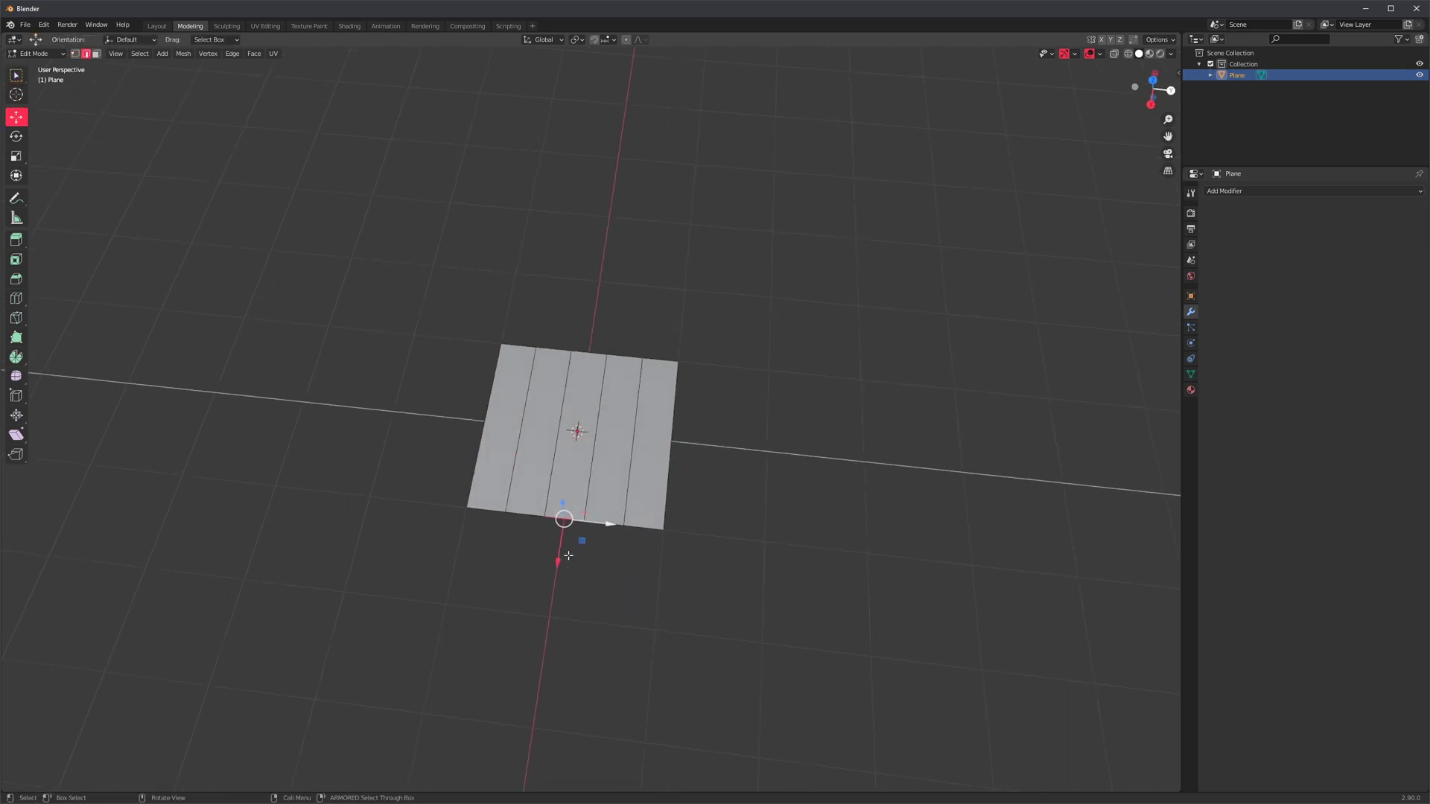
pyautogui.press('g')
pyautogui.click(572, 485)
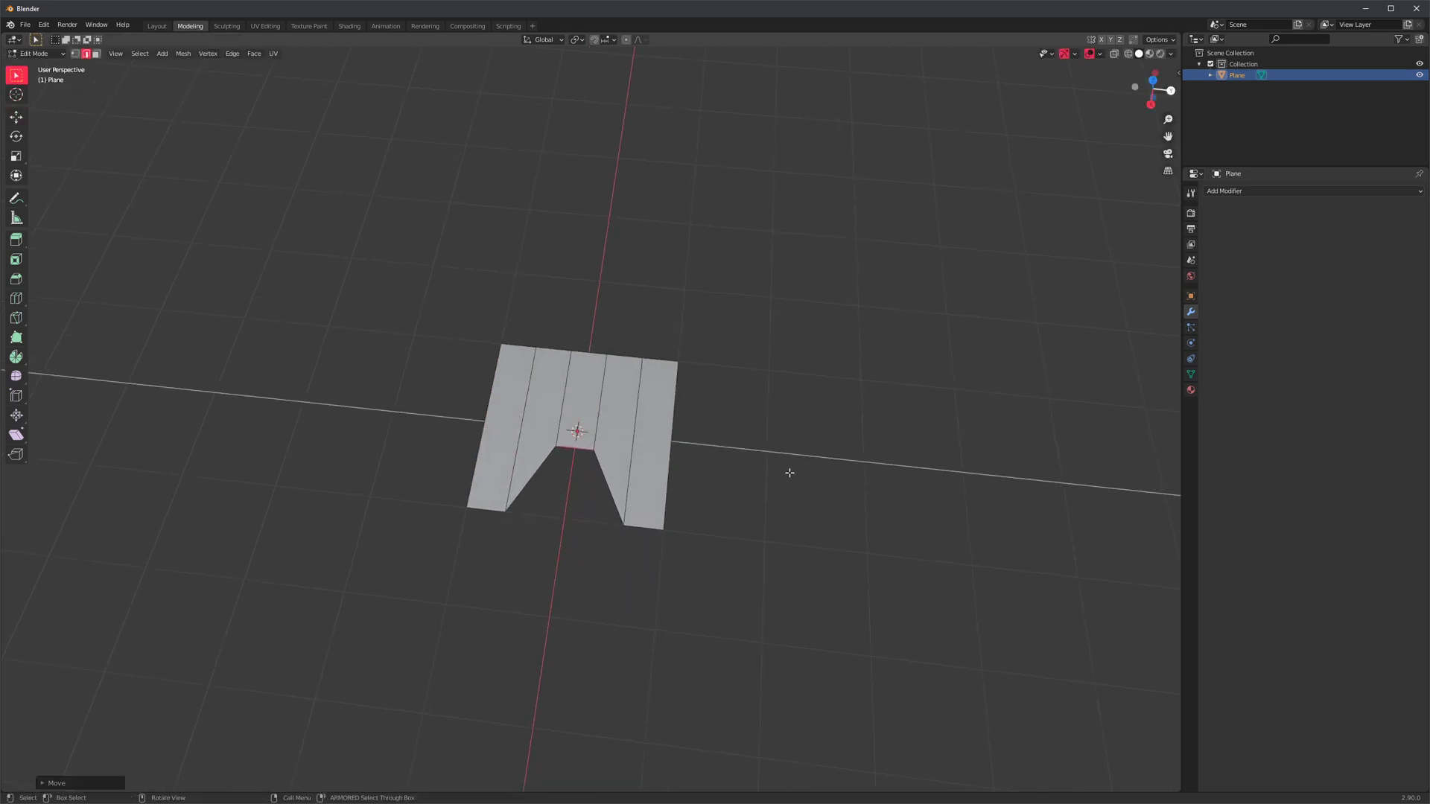
# Bevel the four outer corner vertices of the notched plane with one segment and return to Object Mode
pyautogui.press('1')
pyautogui.moveTo(788, 472); pyautogui.dragTo(677, 333, button='middle')
pyautogui.moveTo(700, 328); pyautogui.dragTo(657, 557)
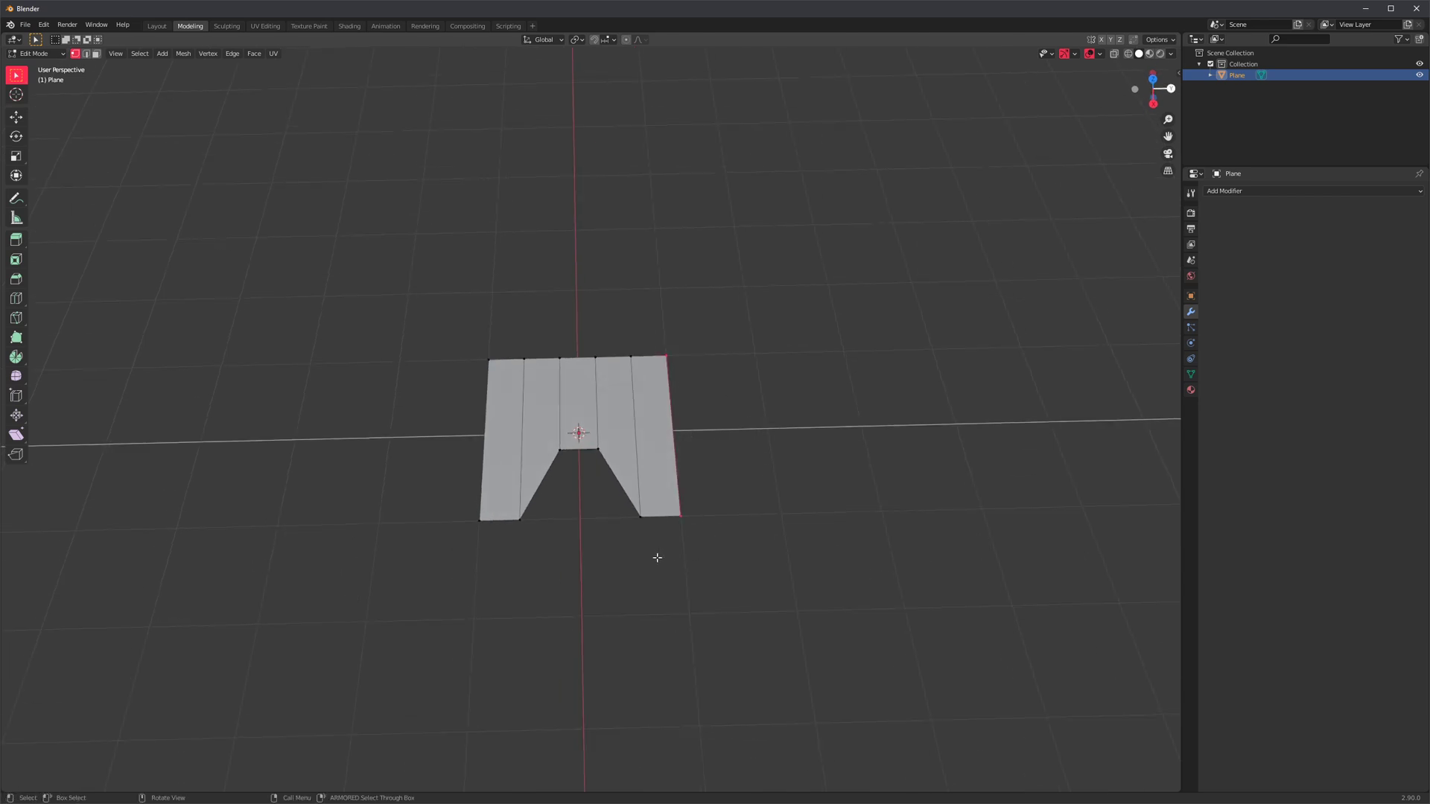
pyautogui.moveTo(409, 316); pyautogui.dragTo(492, 537)
pyautogui.hotkey('ctrl', 'shift', 'b')
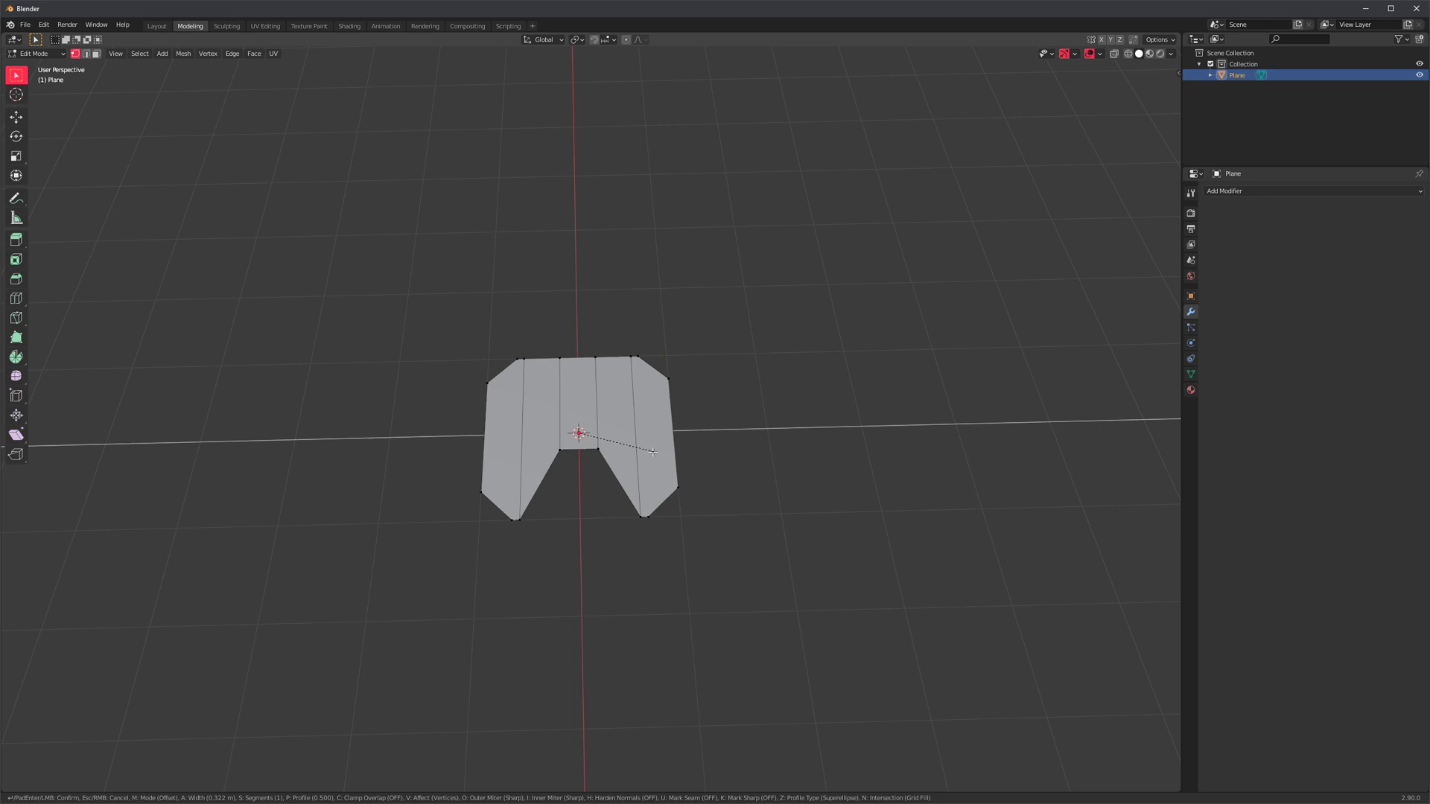
pyautogui.click(643, 453)
pyautogui.press('Tab')
# Convert the notched plane mesh into a curve
pyautogui.moveTo(641, 486); pyautogui.dragTo(636, 495, button='middle')
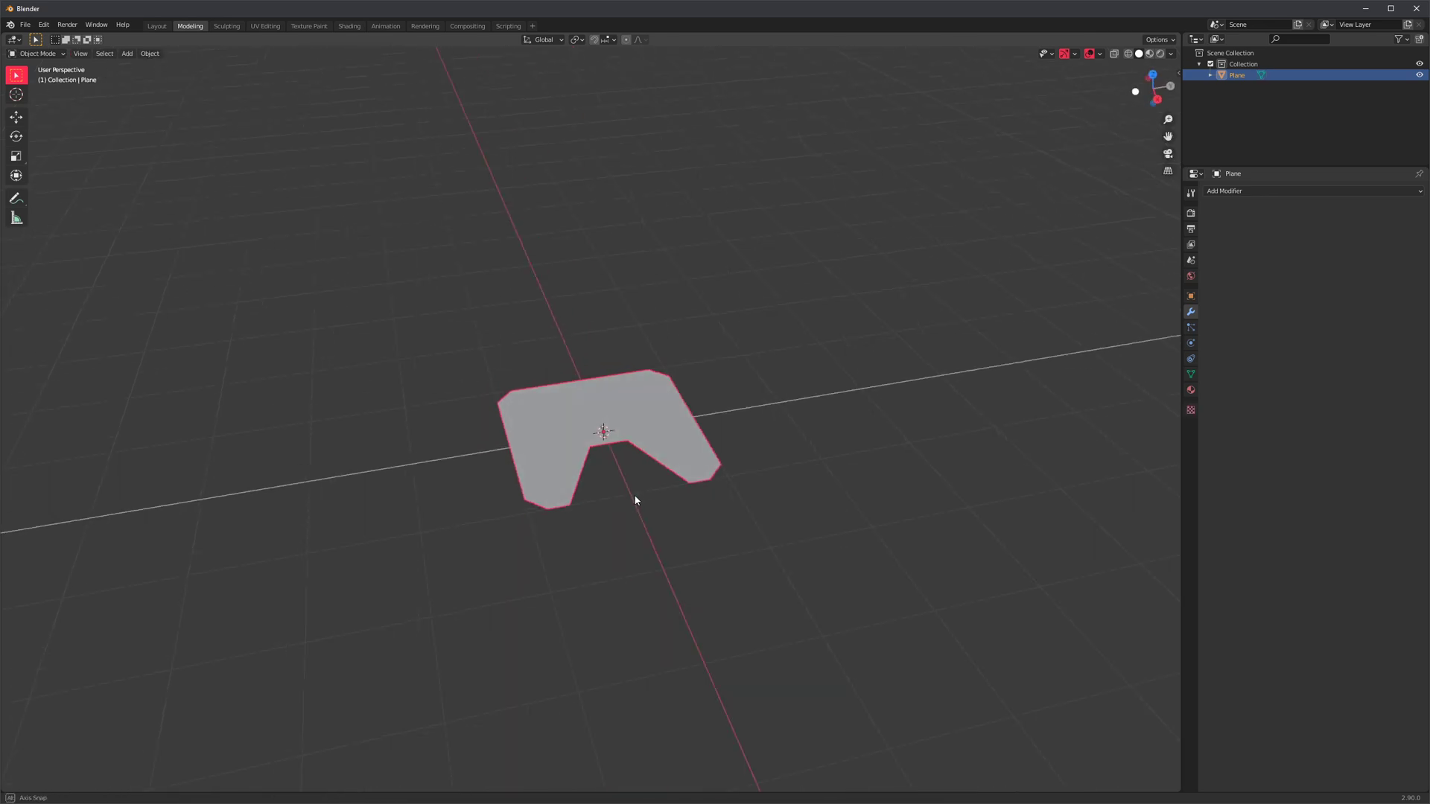
pyautogui.scroll(3, 689, 419)
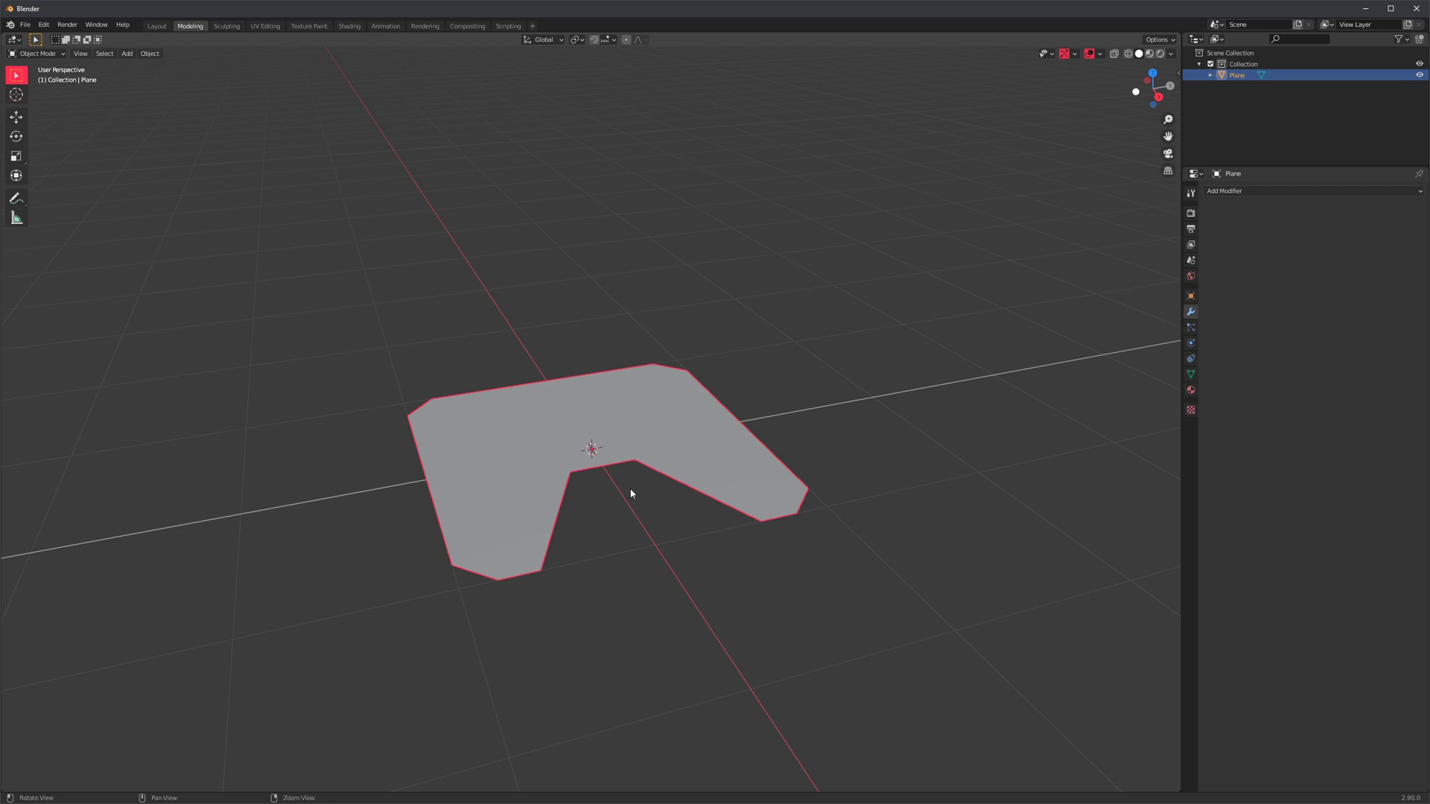
pyautogui.keyDown('shift'); pyautogui.moveTo(633, 493); pyautogui.dragTo(617, 455, button='middle'); pyautogui.keyUp('shift')
pyautogui.press('F3')
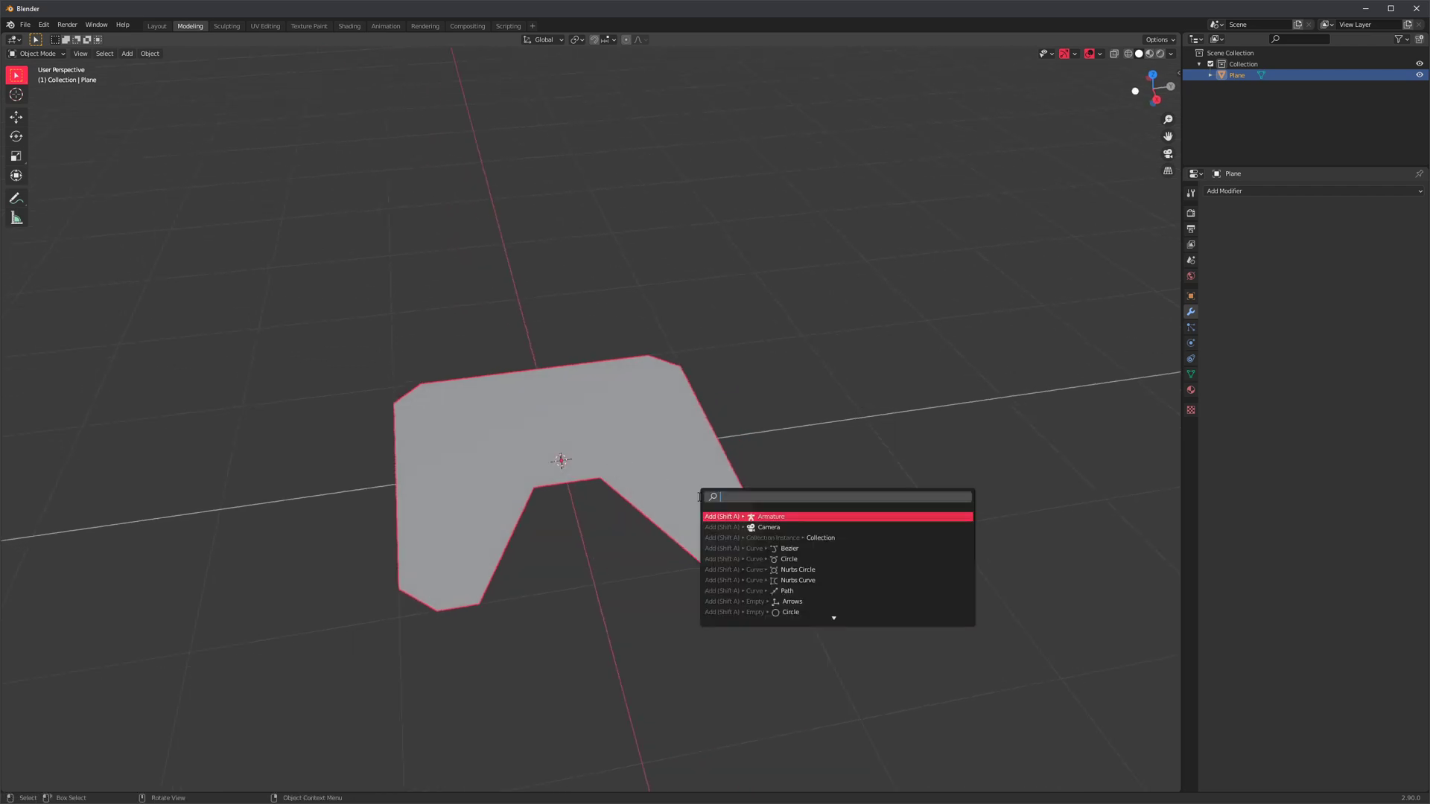
pyautogui.write('convert')
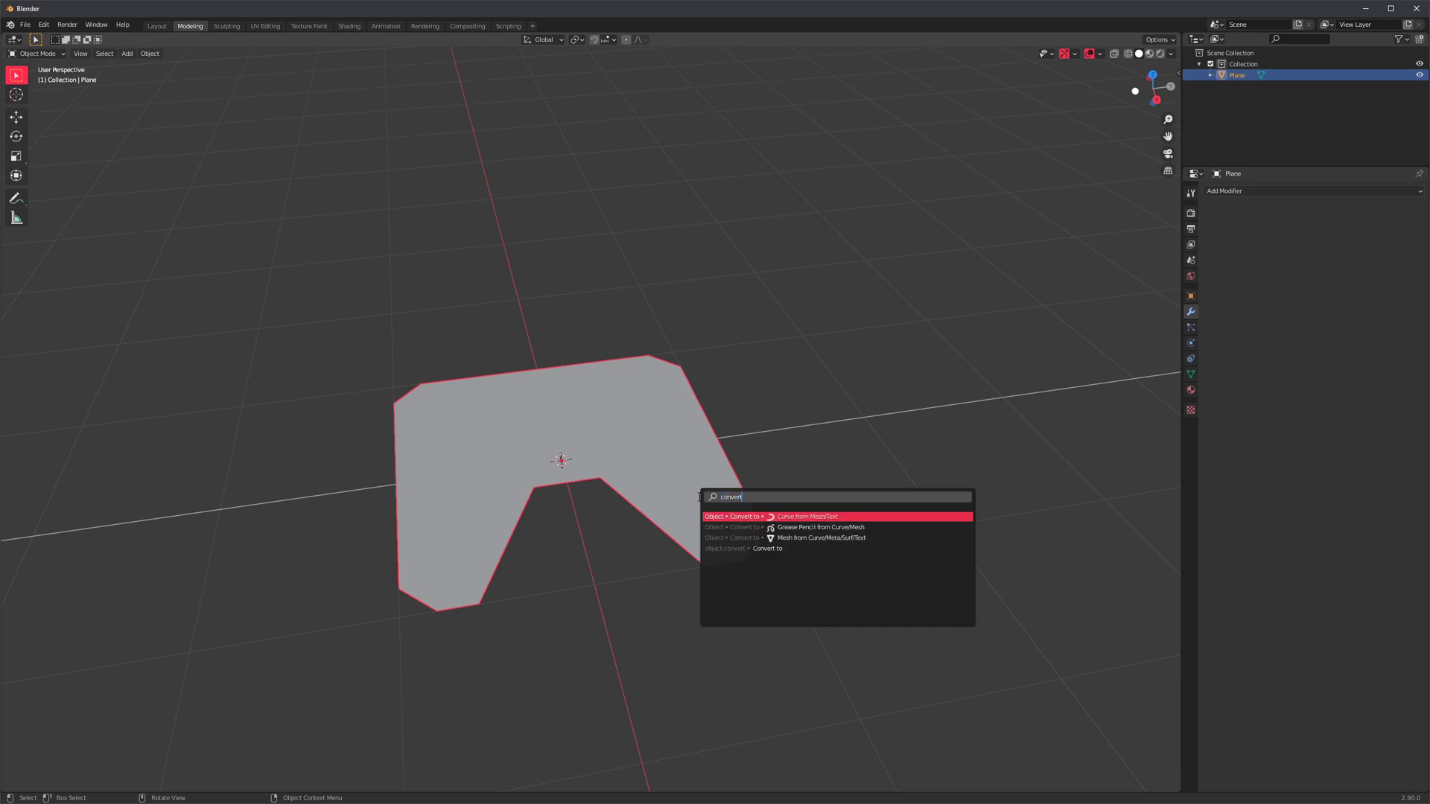
pyautogui.press('Return')
pyautogui.moveTo(568, 473); pyautogui.dragTo(607, 480, button='middle')
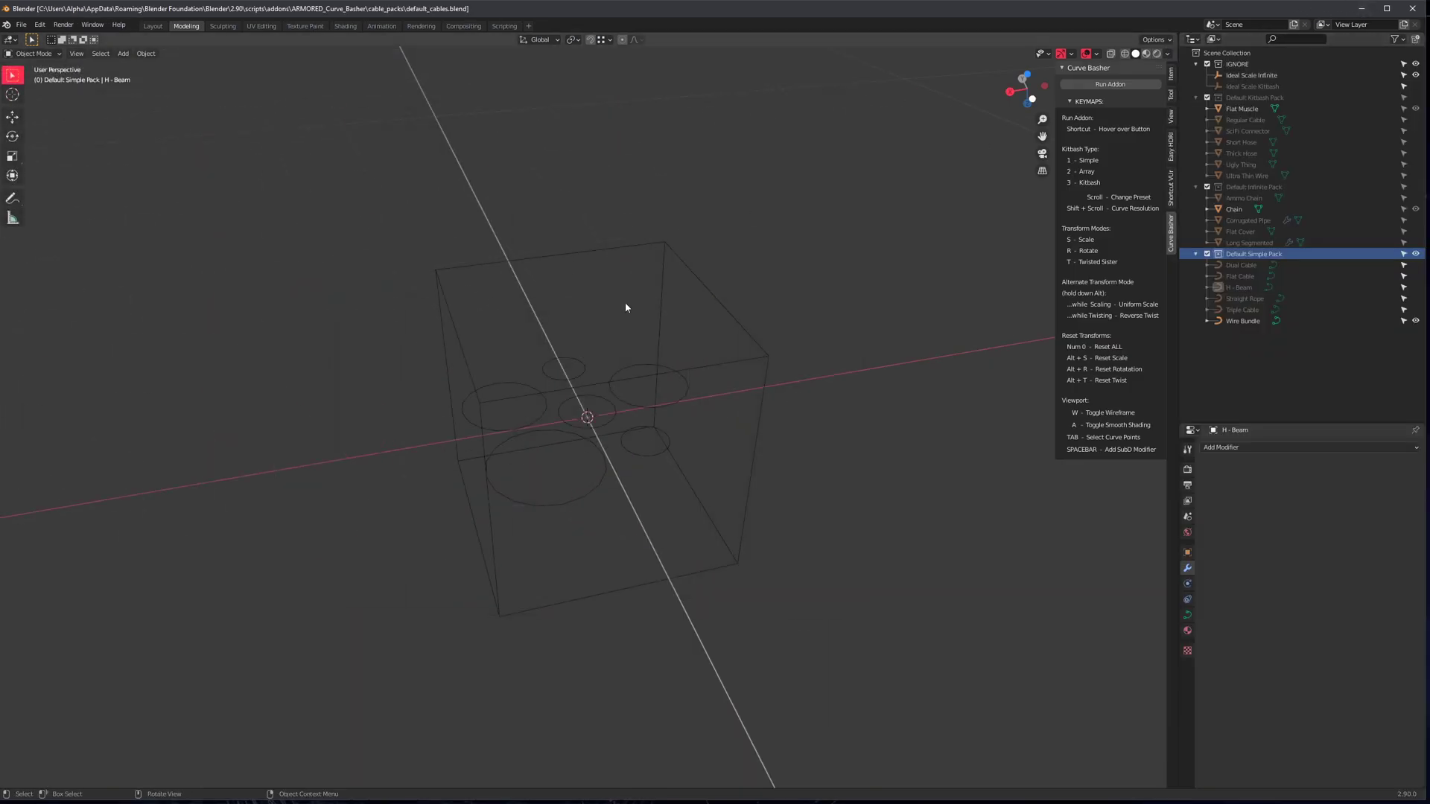
# Paste the profile curve into the Default Simple Pack collection of default_cables.blend and scale it by about 0.36
pyautogui.click(1241, 257)
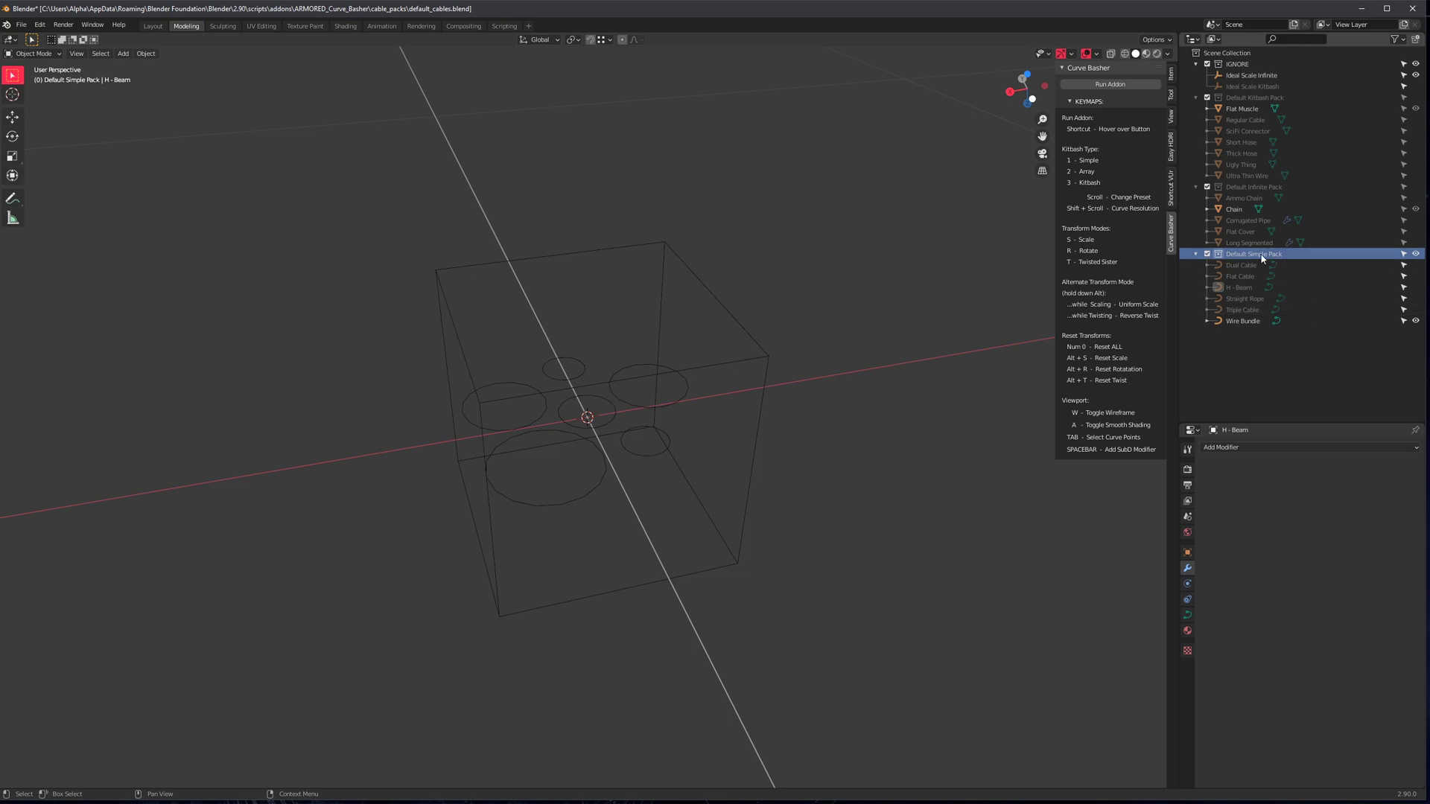
pyautogui.hotkey('ctrl', 'v')
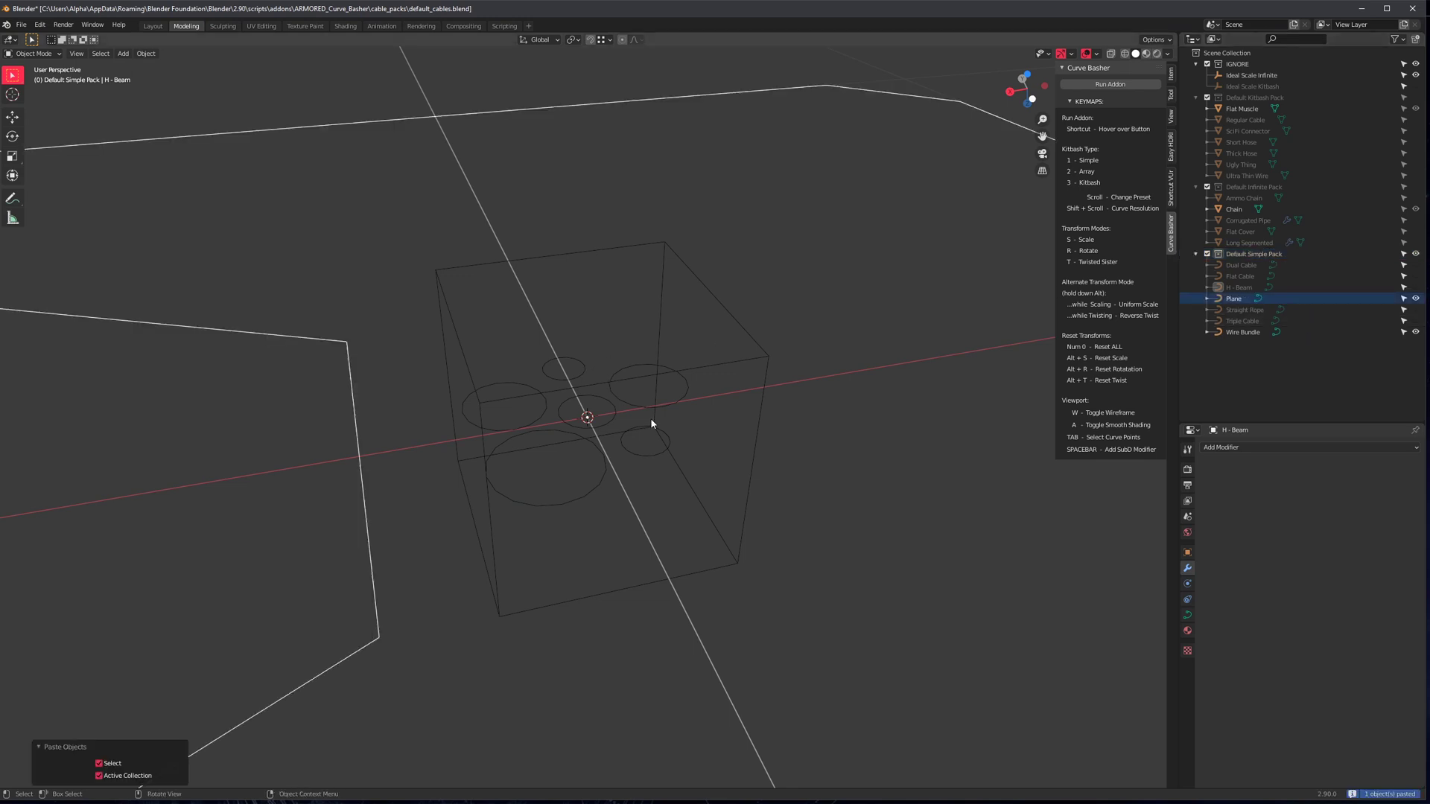
pyautogui.scroll(-5, 651, 418)
pyautogui.press('s')
pyautogui.click(671, 491)
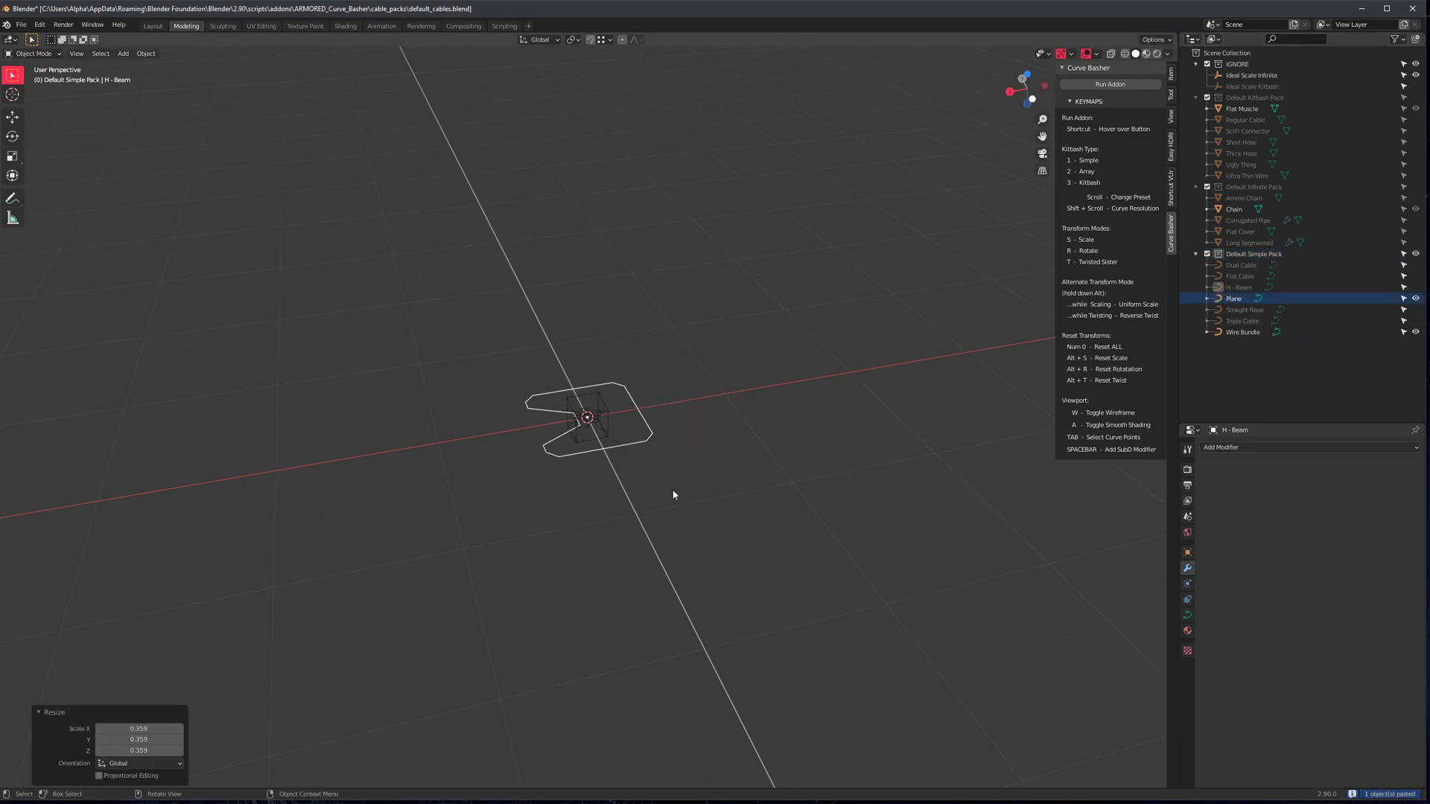
# Scale the pasted curve by about 0.30 to fit inside the cube guide and apply all its transforms
pyautogui.scroll(9, 678, 497)
pyautogui.press('s')
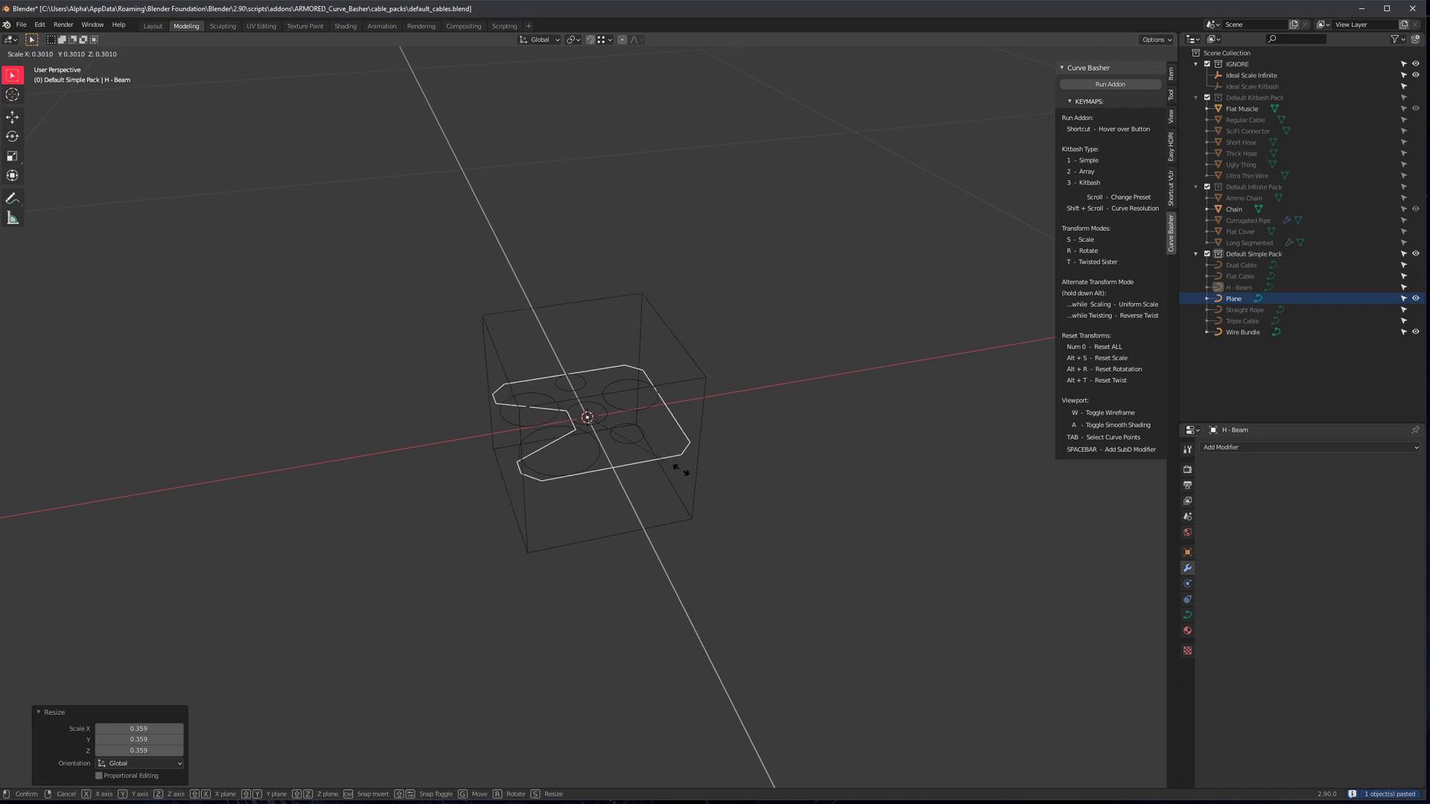
pyautogui.click(677, 473)
pyautogui.moveTo(677, 473); pyautogui.dragTo(794, 587, button='middle')
pyautogui.scroll(4, 794, 587)
pyautogui.moveTo(799, 441); pyautogui.dragTo(708, 472, button='middle')
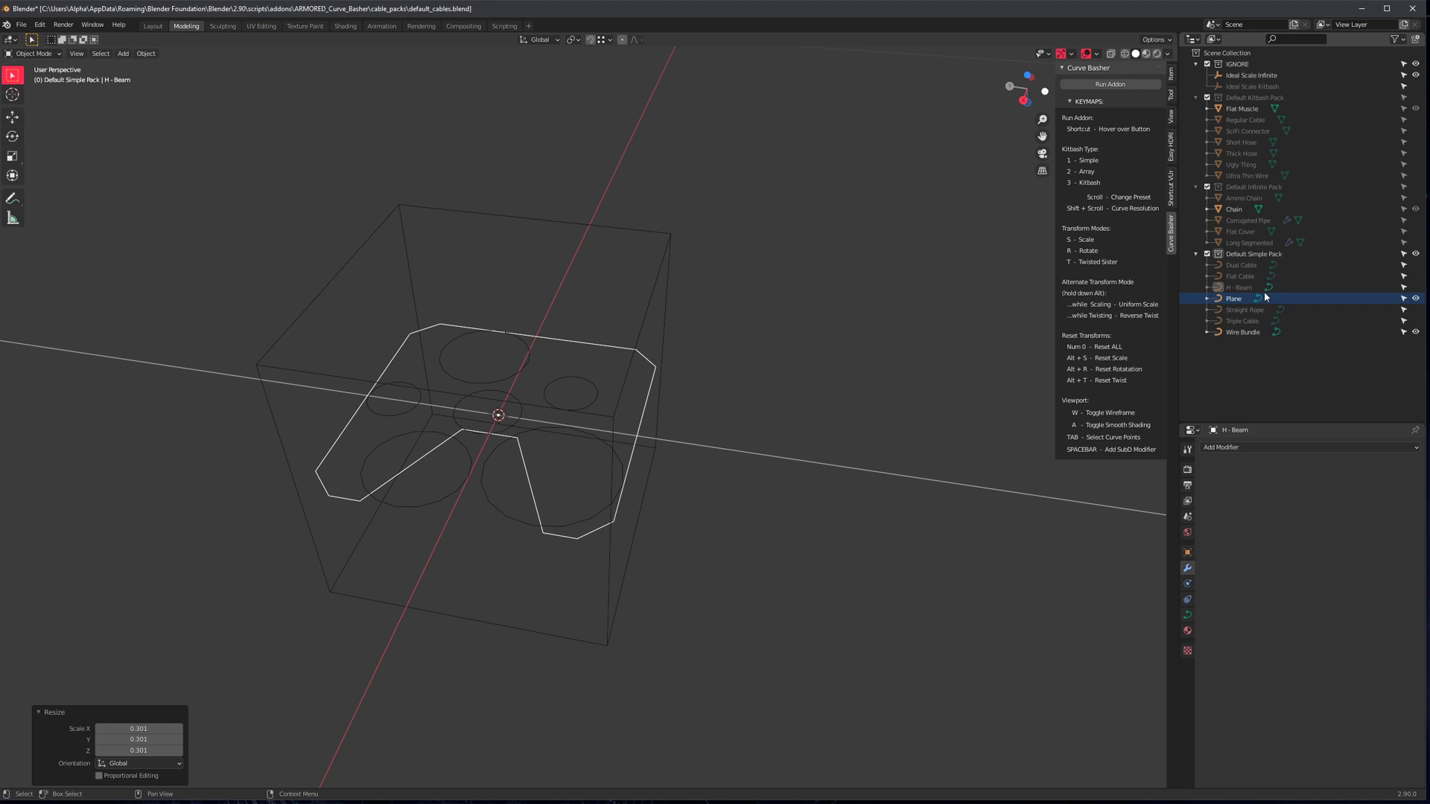
pyautogui.hotkey('ctrl', 'a')
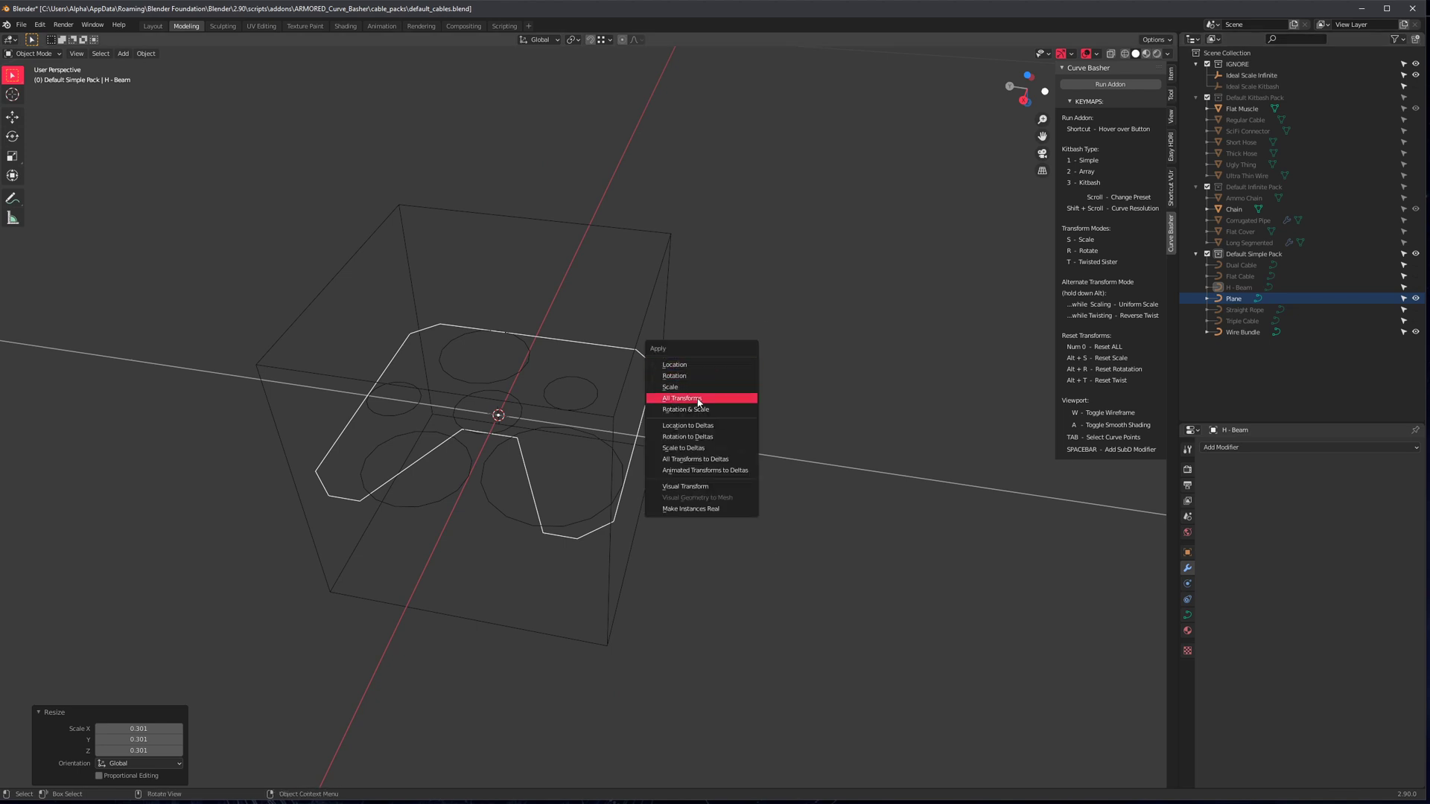
pyautogui.click(698, 403)
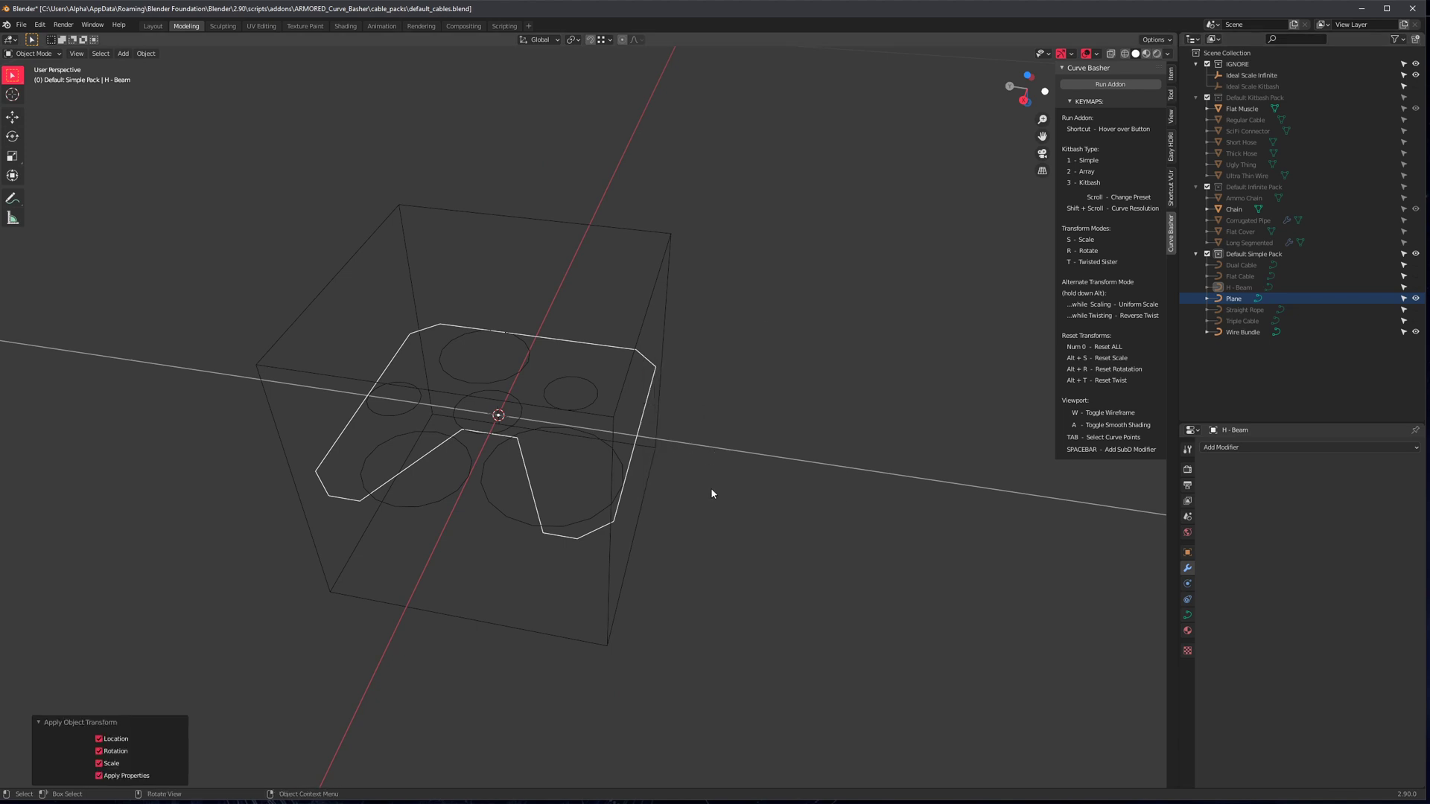
# Rename the profile curve "Best Profile Ever" and save the cable pack file
pyautogui.moveTo(712, 493); pyautogui.dragTo(592, 408, button='middle')
pyautogui.click(587, 357)
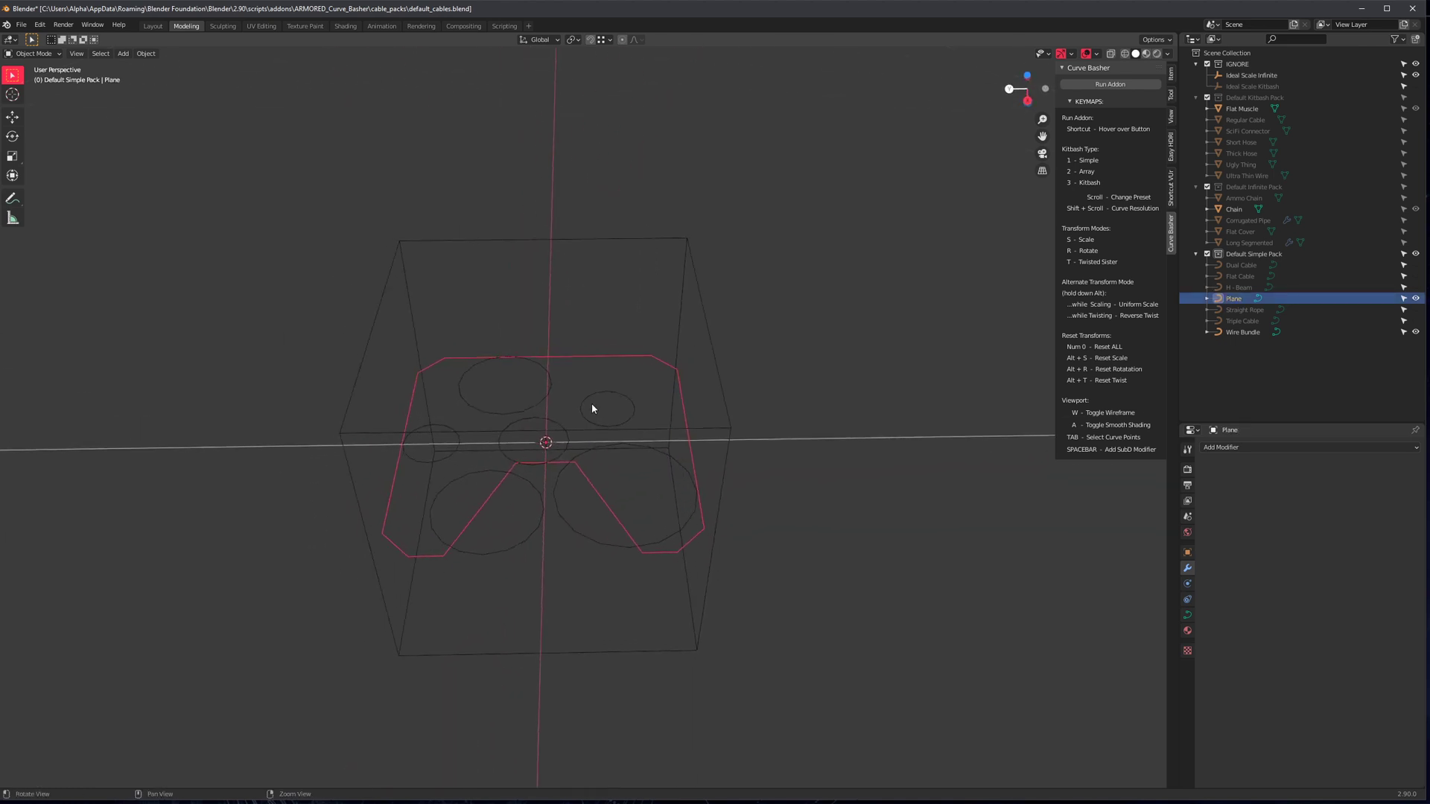
pyautogui.press('F2')
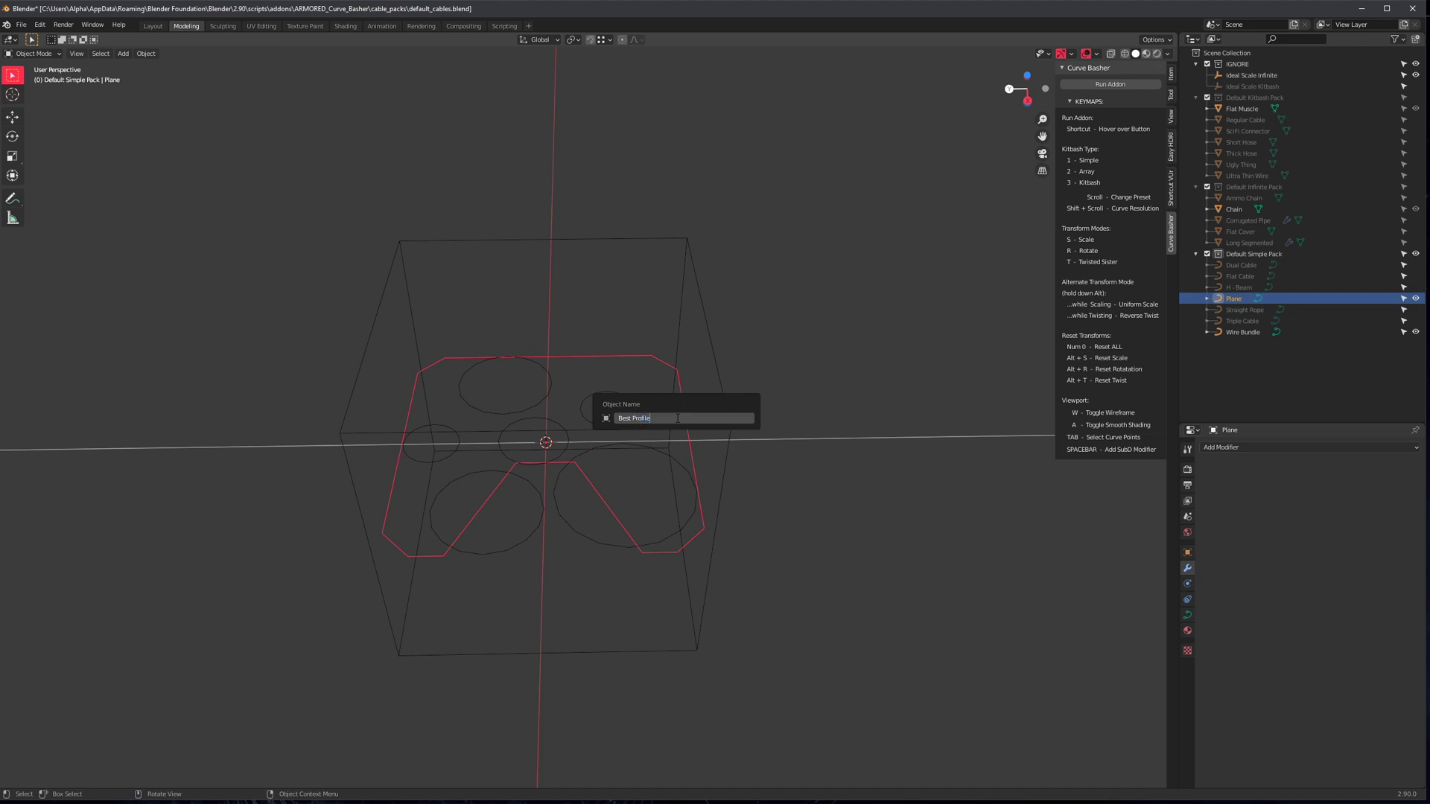
pyautogui.write('Best Profile Ever')
pyautogui.press('Return')
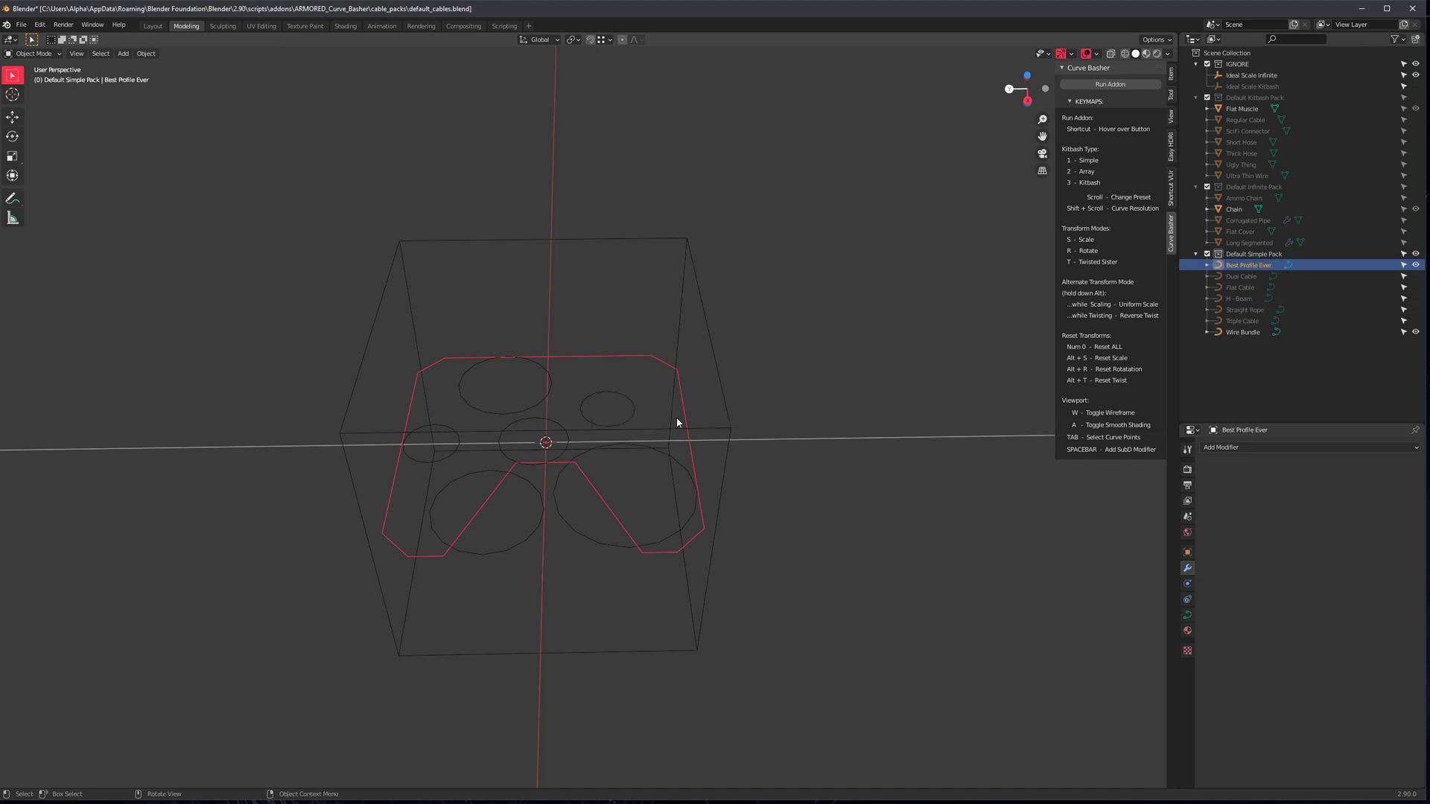
pyautogui.moveTo(578, 395); pyautogui.dragTo(742, 418, button='middle')
pyautogui.hotkey('ctrl', 's')
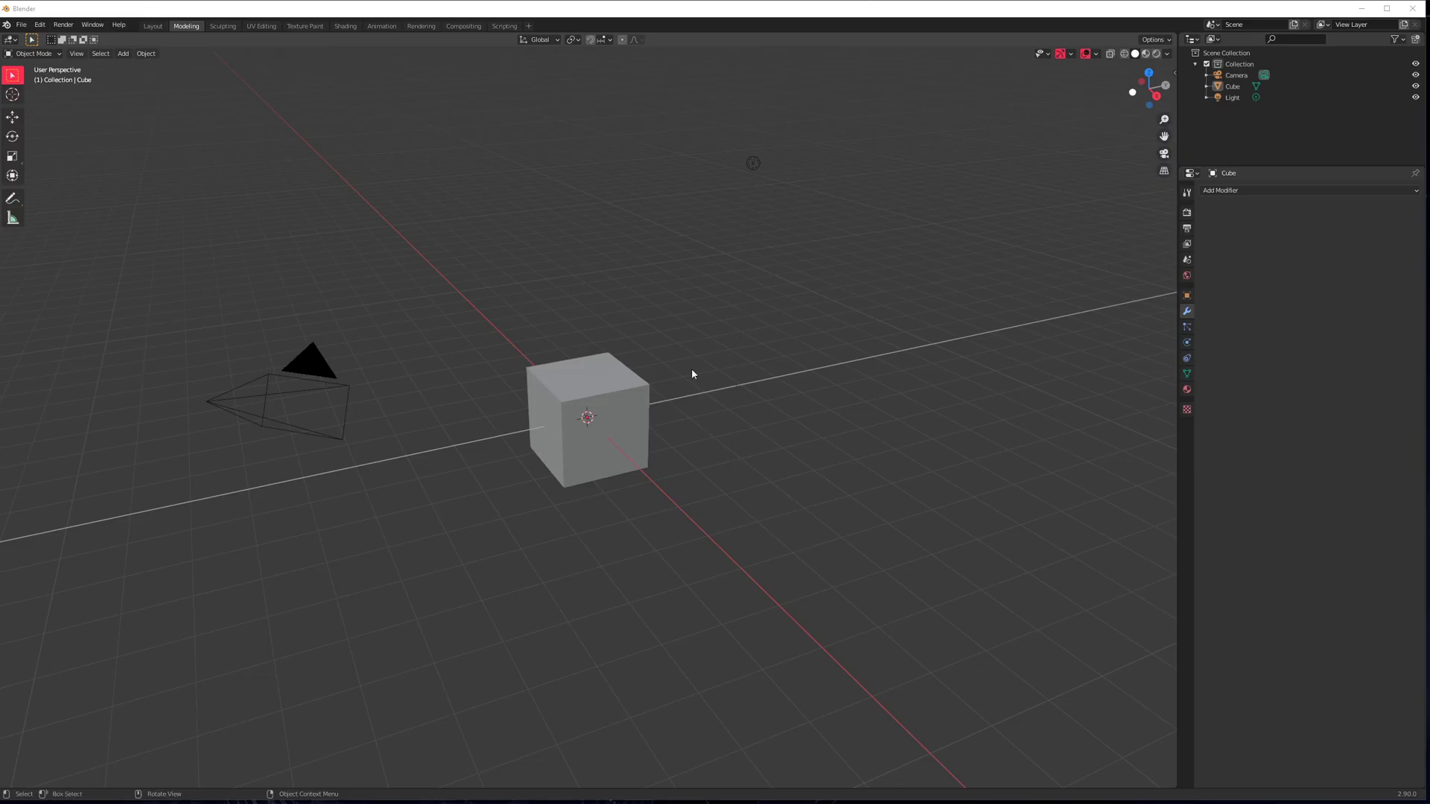
# Clear all default objects from the new scene and add a Bezier curve
pyautogui.press('a')
pyautogui.press('Delete')
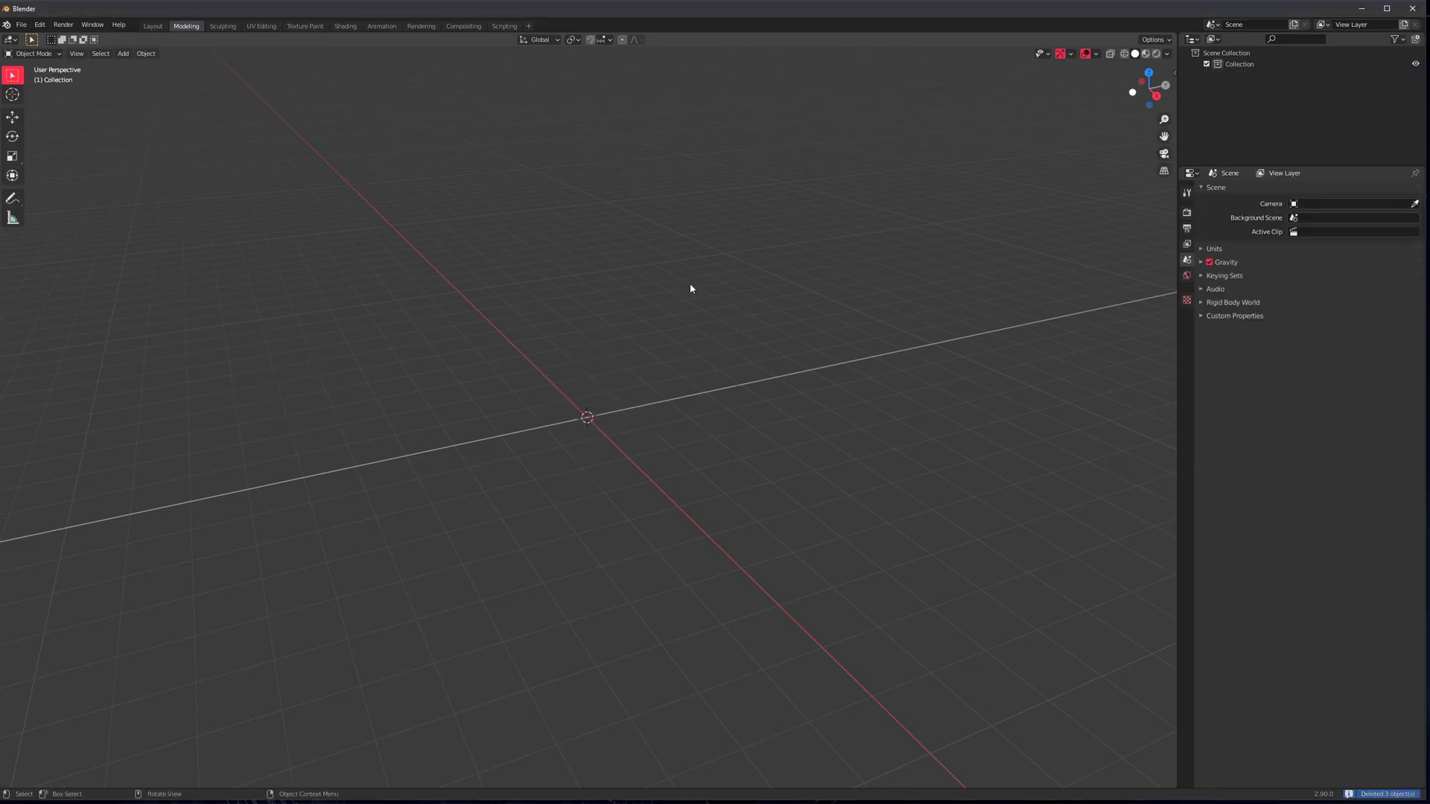
pyautogui.click(22, 25)
pyautogui.hotkey('shift', 'a')
pyautogui.moveTo(571, 421)
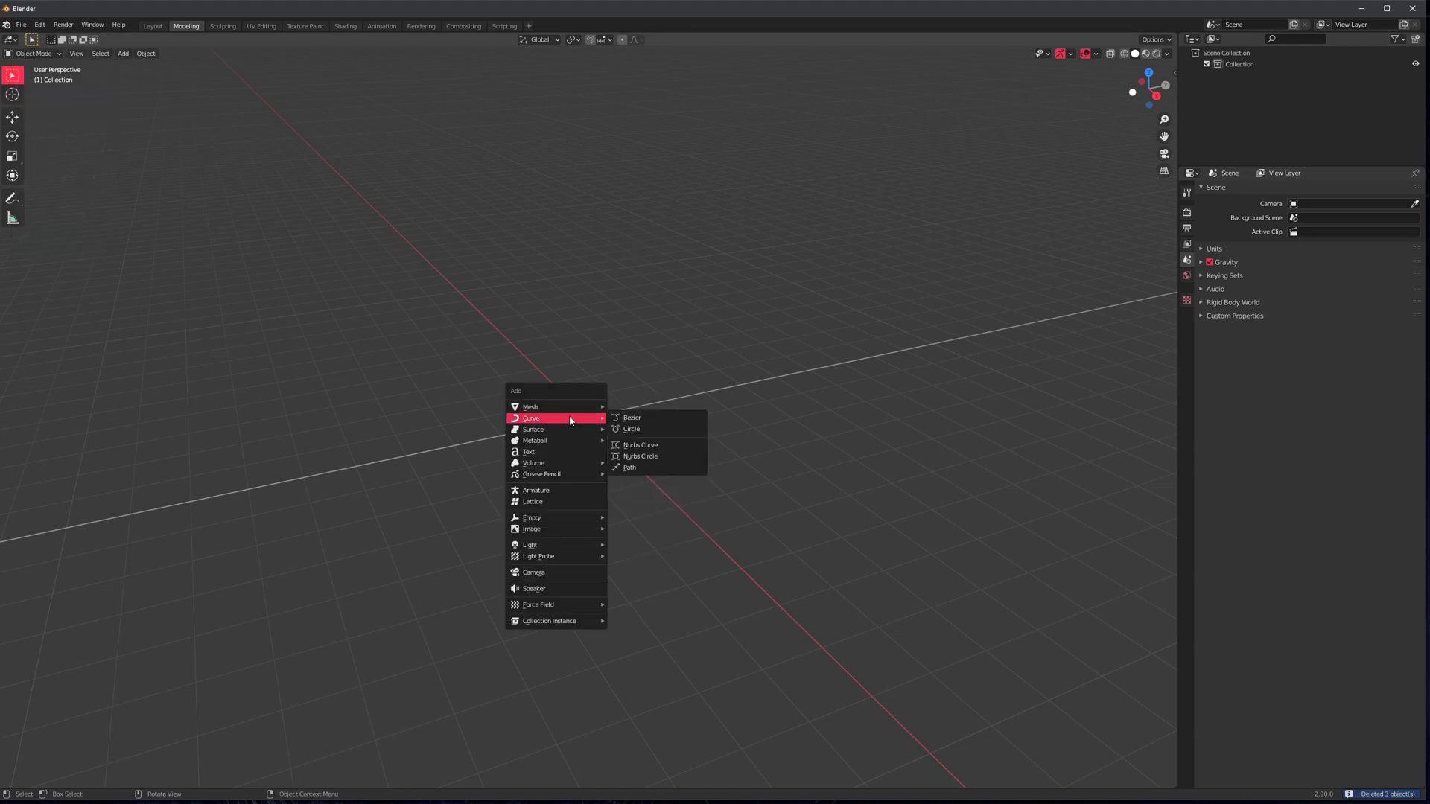
pyautogui.click(635, 422)
pyautogui.scroll(4, 634, 424)
pyautogui.moveTo(506, 455); pyautogui.dragTo(567, 462, button='middle')
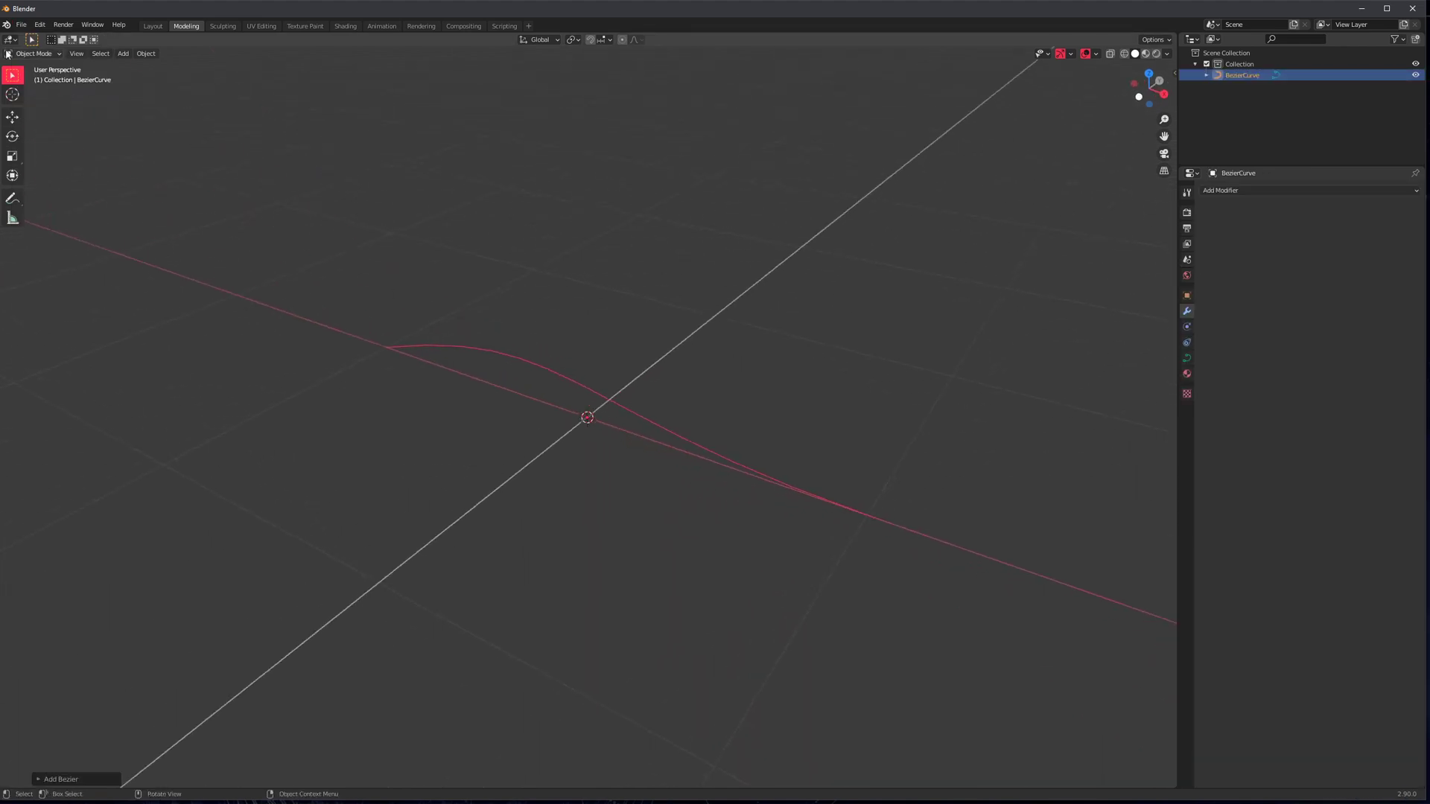
# Save the scene with the Bezier curve as the default startup file
pyautogui.click(21, 24)
pyautogui.moveTo(72, 233)
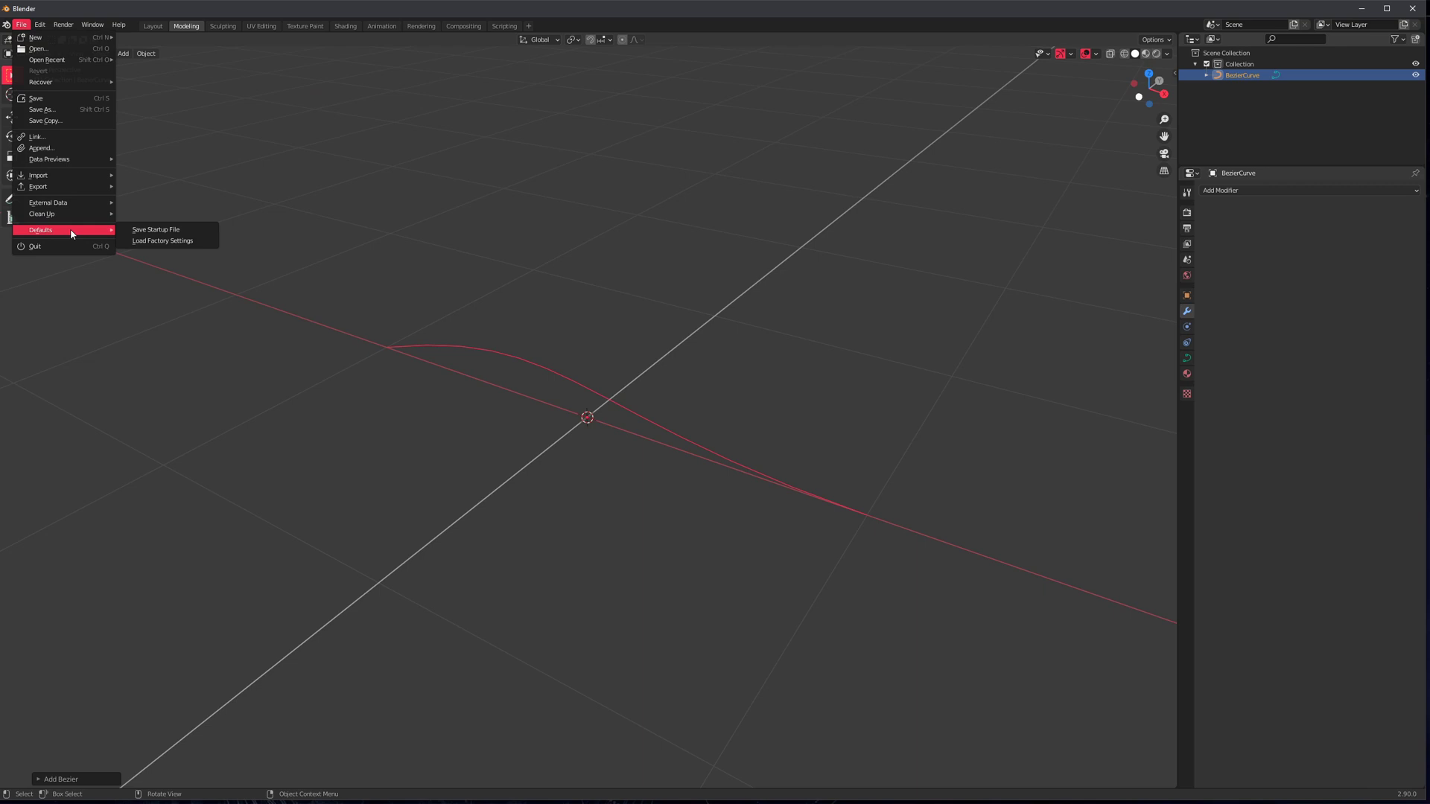
pyautogui.click(137, 231)
pyautogui.click(137, 231)
pyautogui.click(441, 511)
# Run Curve Basher on the Bezier curve and choose the Simple preset "Best Profile Ever"
pyautogui.moveTo(589, 417); pyautogui.dragTo(628, 411, button='middle')
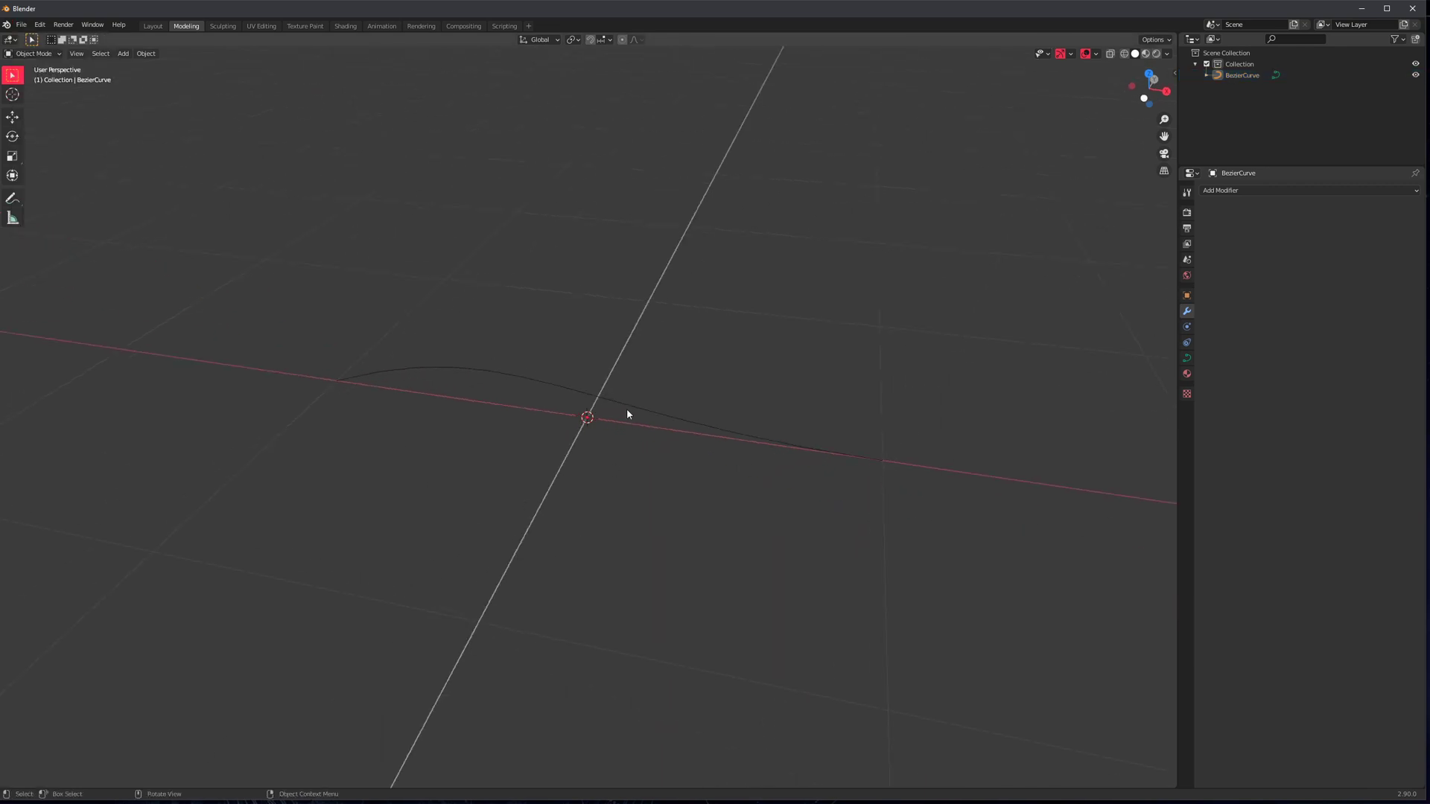
pyautogui.click(628, 410)
pyautogui.hotkey('ctrl', 'shift', 'Left')
pyautogui.scroll(-3, 595, 508)
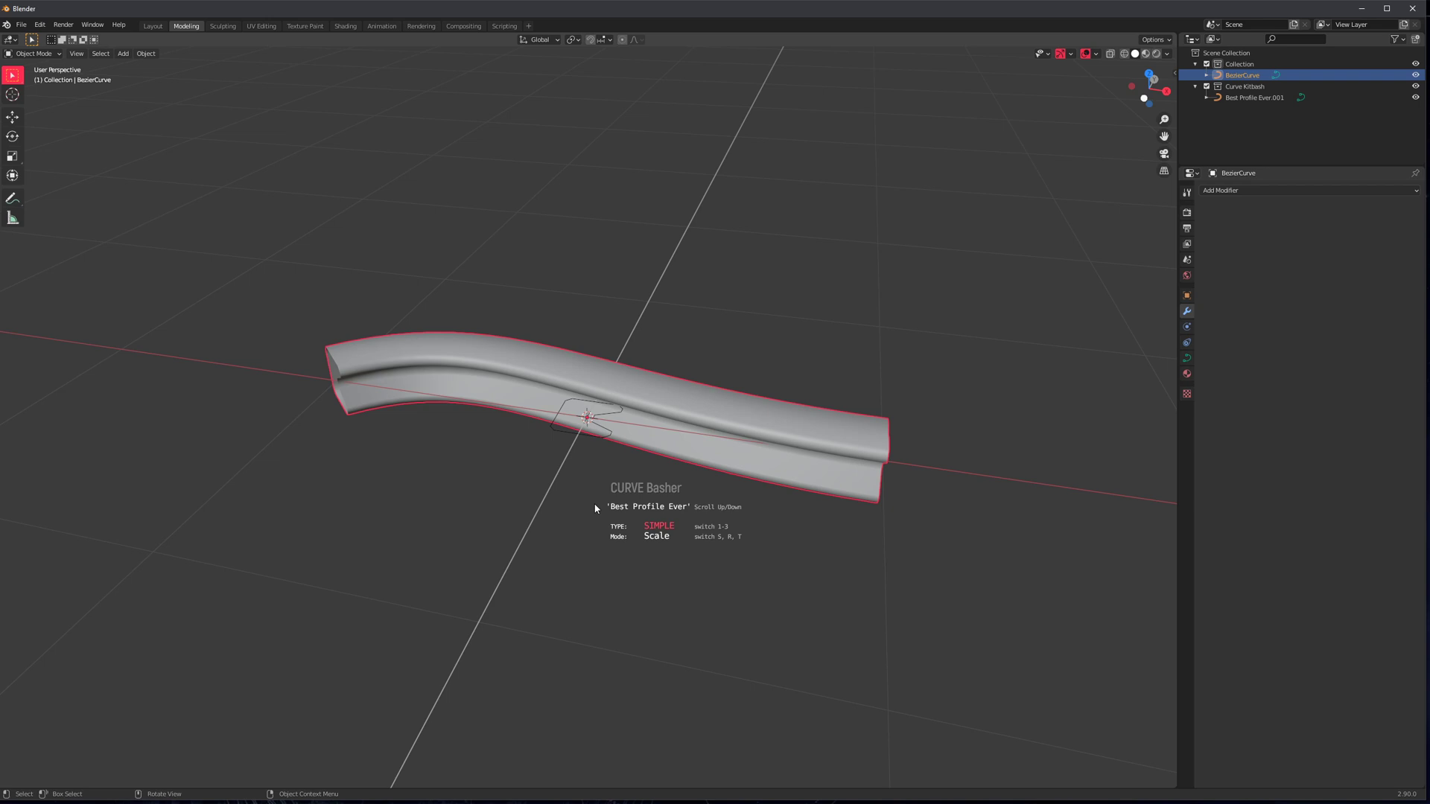
# Turn off smooth shading on the swept profile, toggle its wireframe, confirm the Curve Basher result and inspect the mesh
pyautogui.press('x')
pyautogui.press('w')
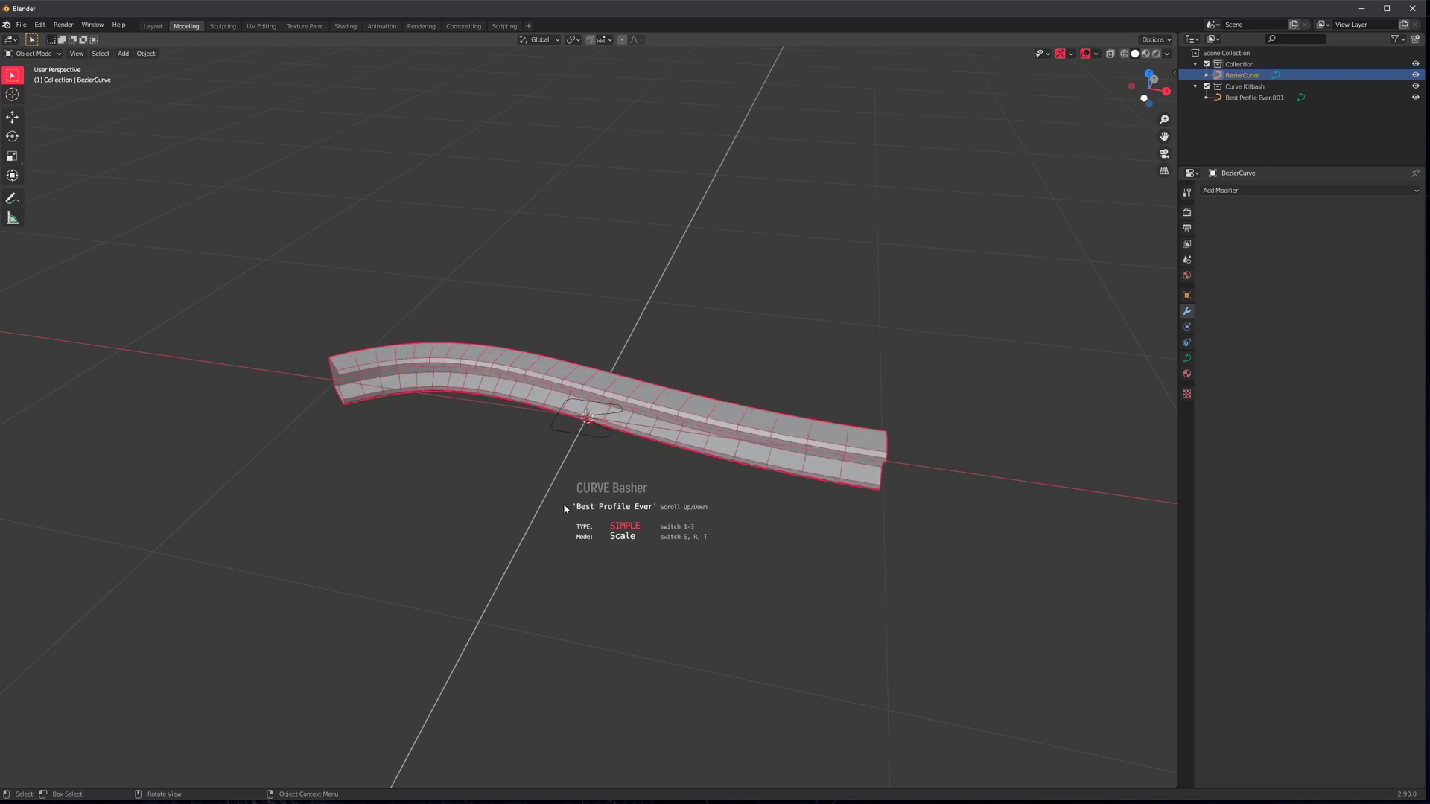
pyautogui.click(573, 541)
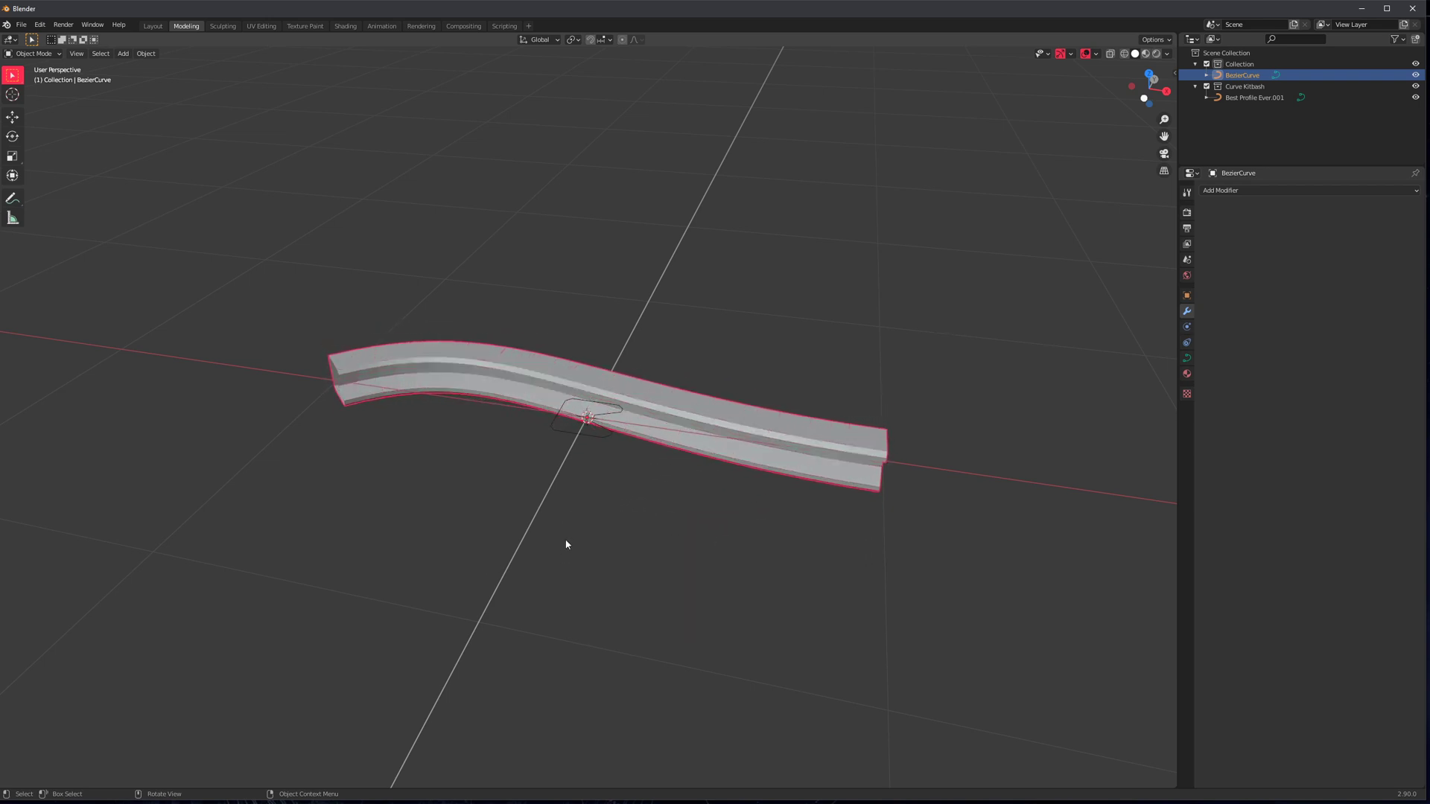
pyautogui.moveTo(664, 549); pyautogui.dragTo(575, 530, button='middle')
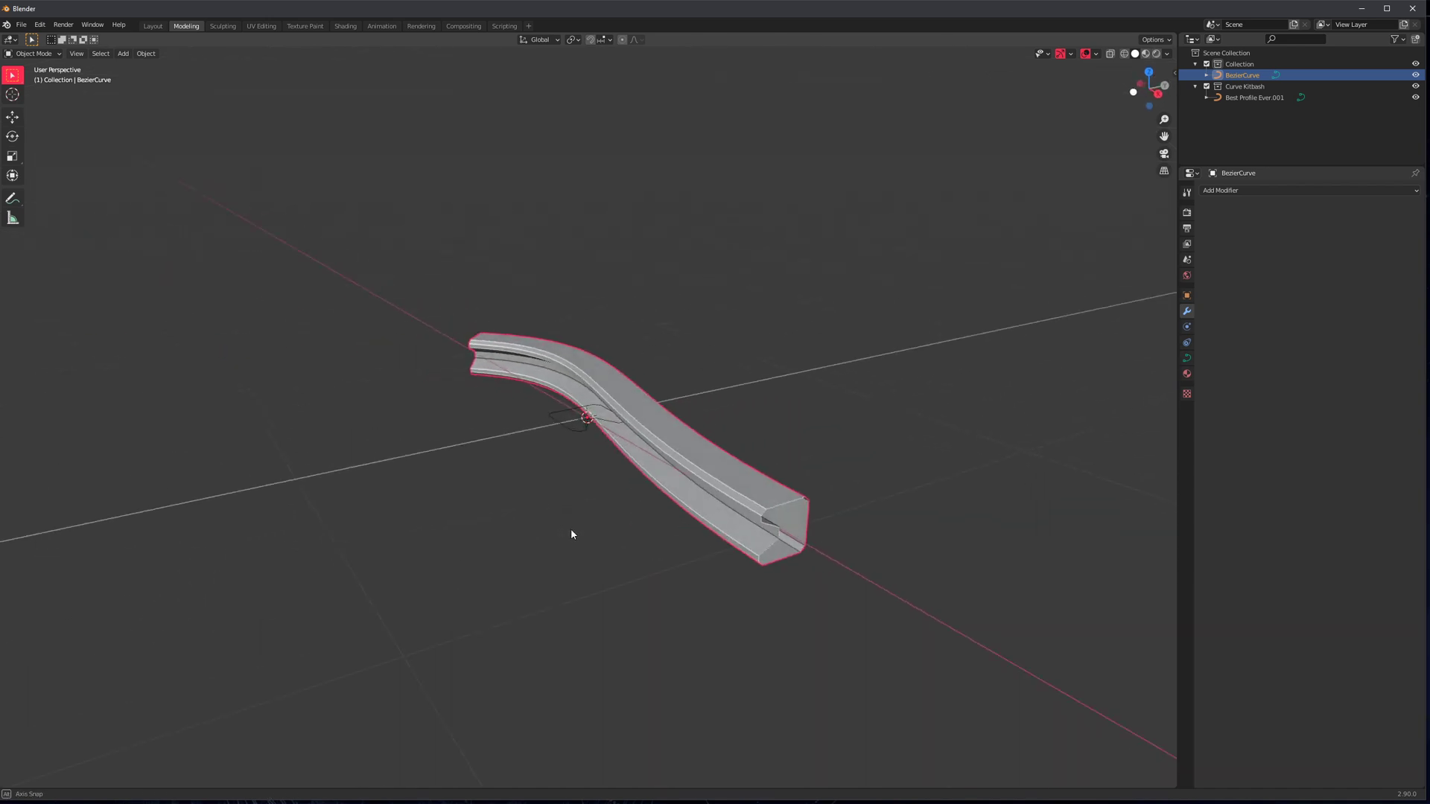
# Close the test scene, bring up the Fence.blend window at full size and view the fence piece
pyautogui.click(1413, 8)
pyautogui.click(760, 430)
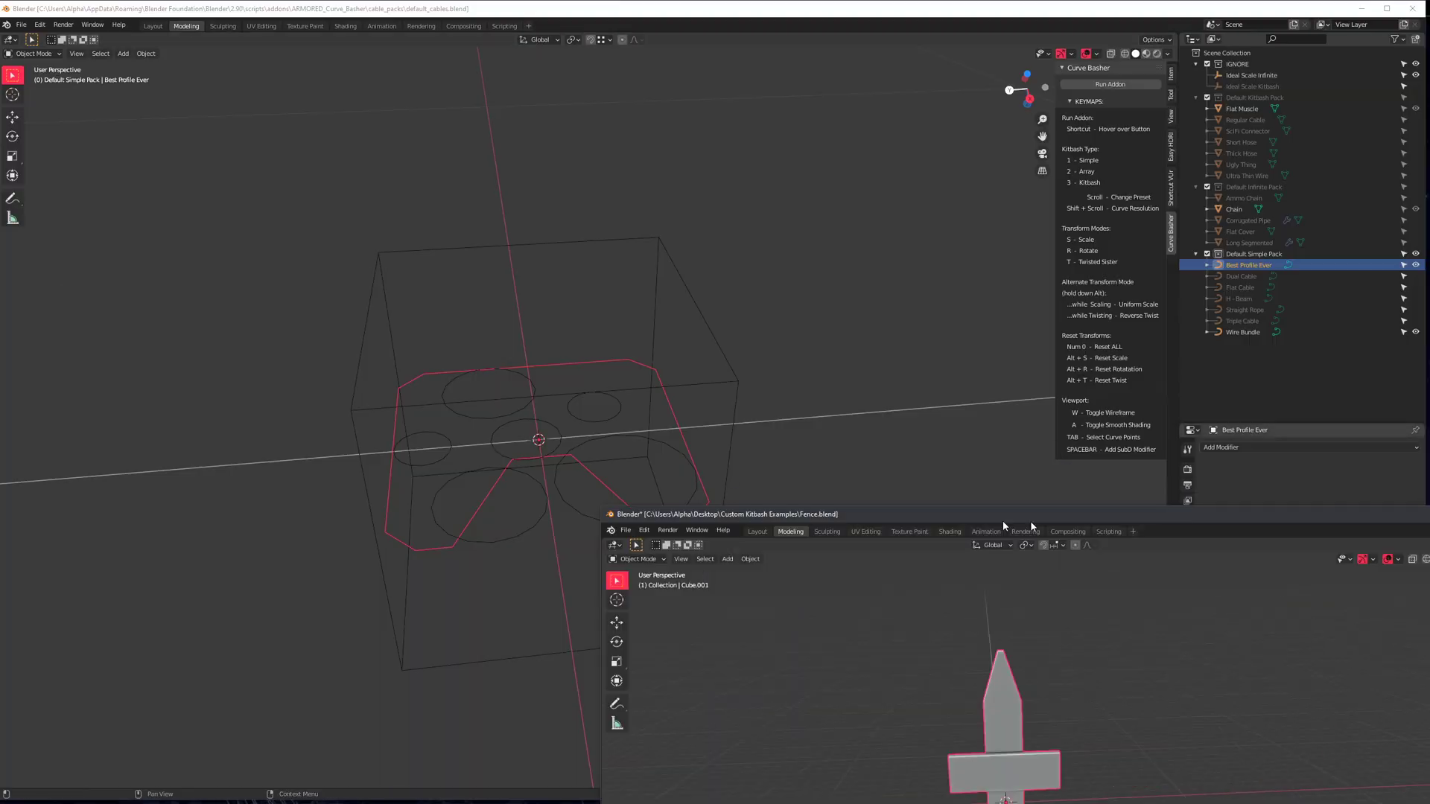
pyautogui.moveTo(1154, 505); pyautogui.dragTo(648, 108)
pyautogui.moveTo(664, 430); pyautogui.dragTo(577, 414, button='middle')
pyautogui.keyDown('shift'); pyautogui.moveTo(578, 414); pyautogui.dragTo(640, 426, button='middle'); pyautogui.keyUp('shift')
pyautogui.scroll(1, 728, 479)
pyautogui.moveTo(640, 426)
pyautogui.mouseDown(button='middle')
pyautogui.moveTo(679, 420)
pyautogui.moveTo(630, 423)
pyautogui.mouseUp(button='middle')
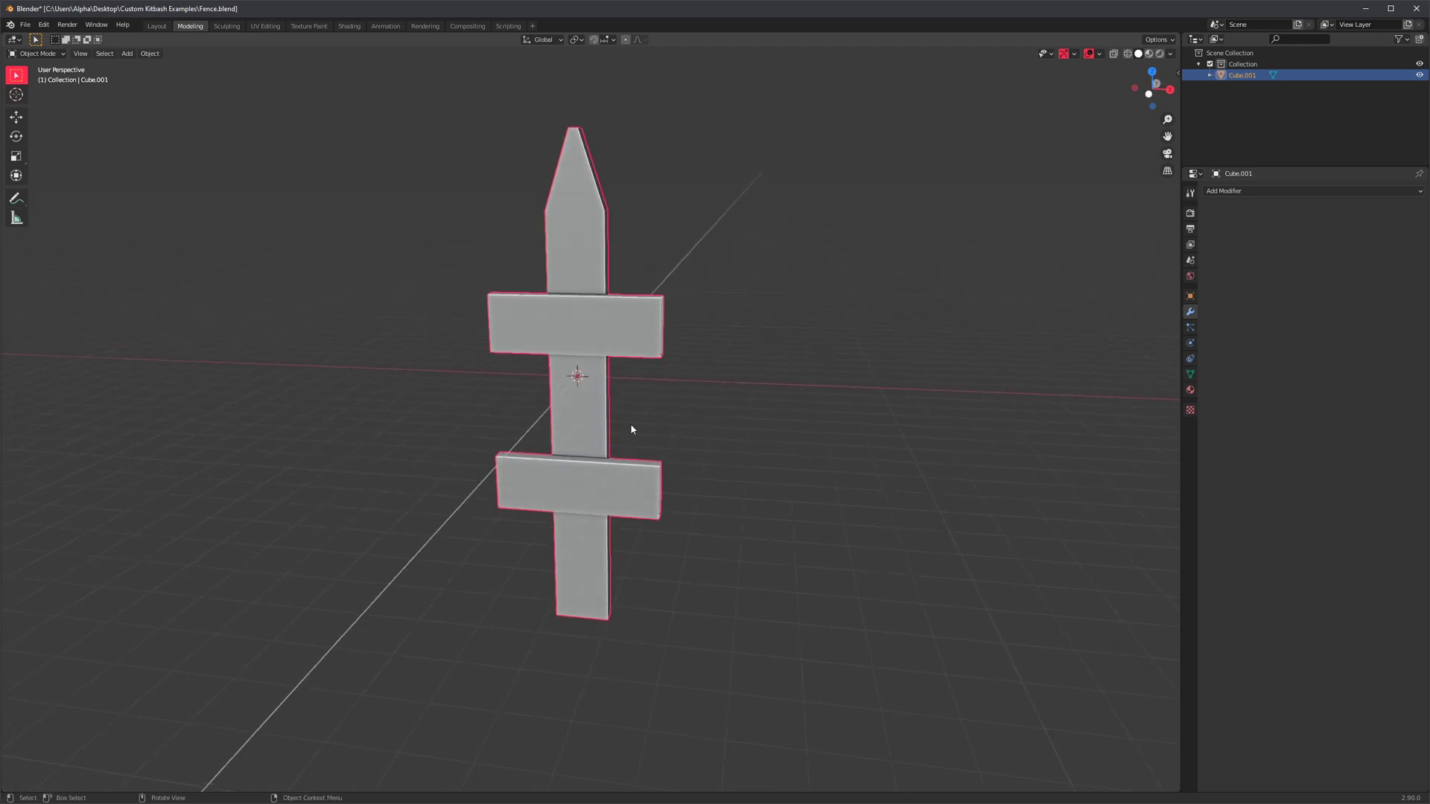
# Try an Array modifier with a raised count on the fence piece to preview its repetition, and remove the modifier
pyautogui.moveTo(794, 396); pyautogui.dragTo(574, 383, button='middle')
pyautogui.scroll(-2, 670, 464)
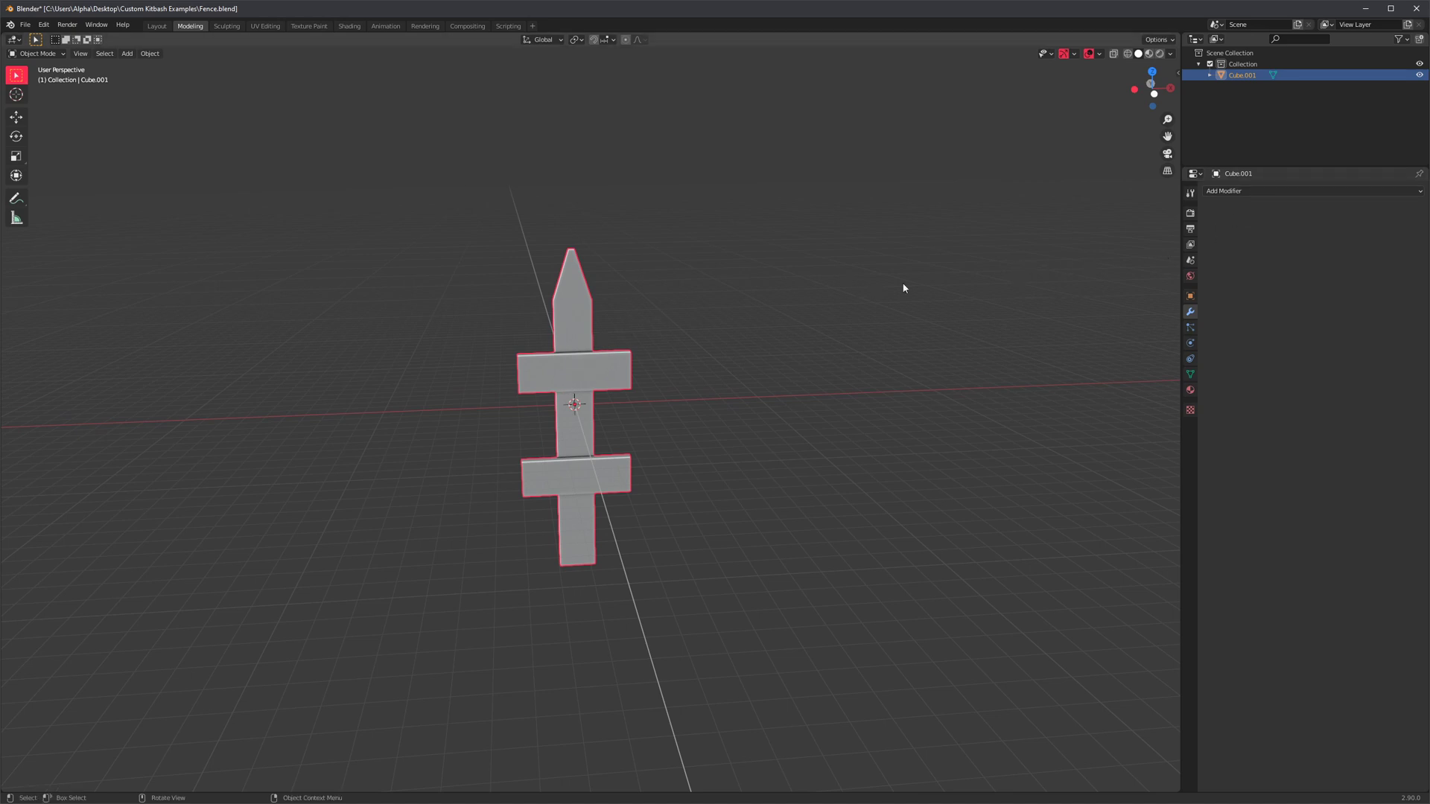
pyautogui.click(1238, 192)
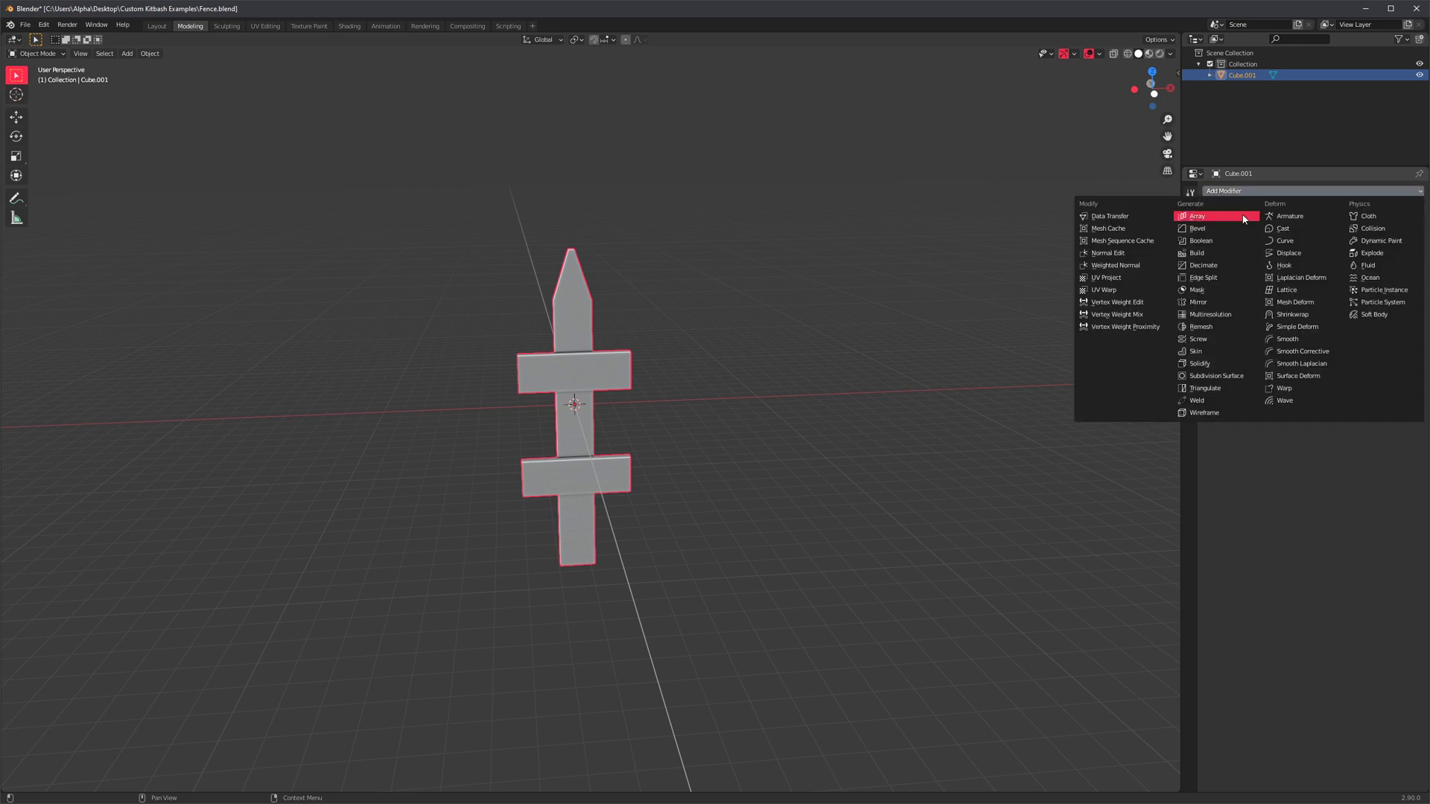
pyautogui.click(1223, 224)
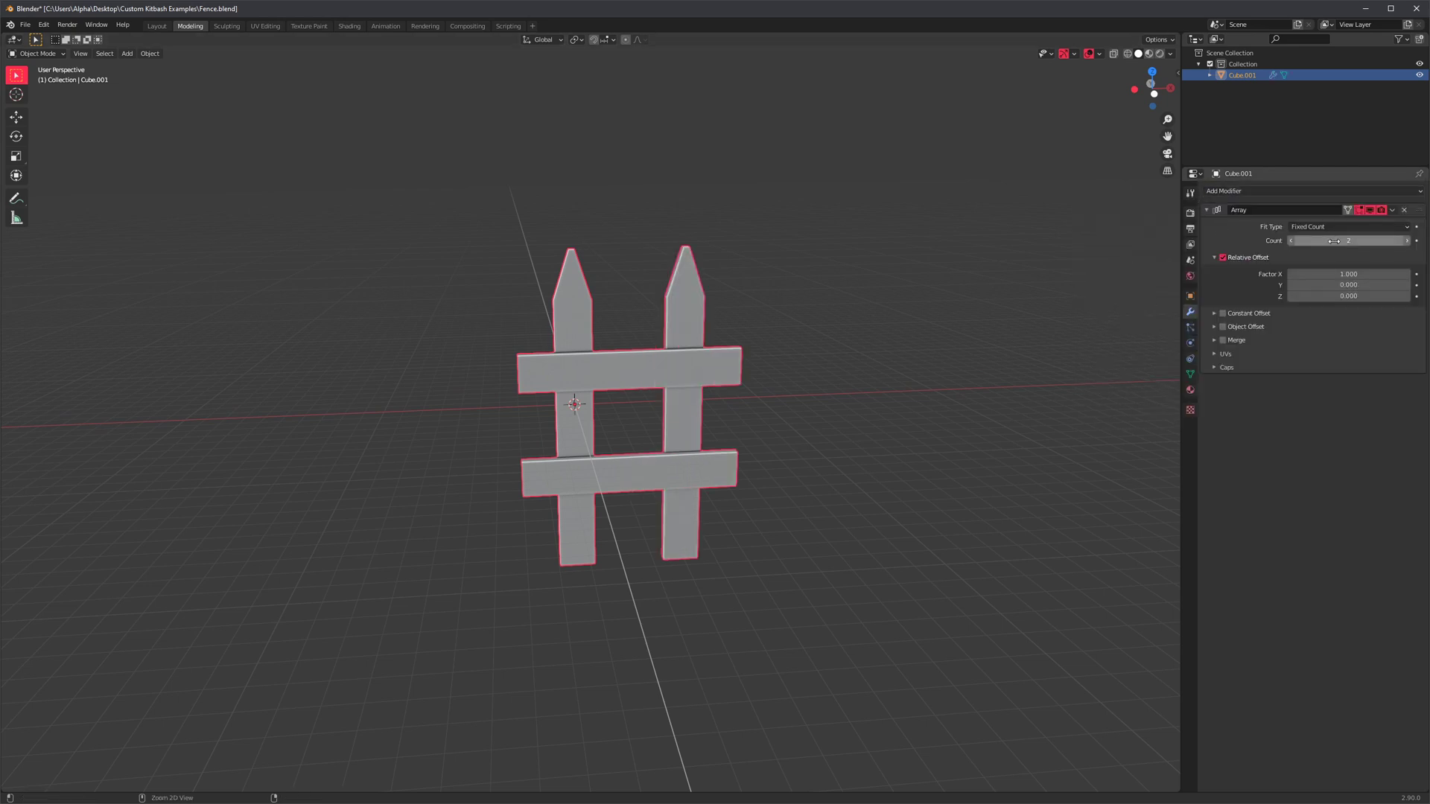
pyautogui.moveTo(1348, 240); pyautogui.dragTo(1387, 241)
pyautogui.moveTo(836, 332); pyautogui.dragTo(687, 383, button='middle')
pyautogui.click(1405, 210)
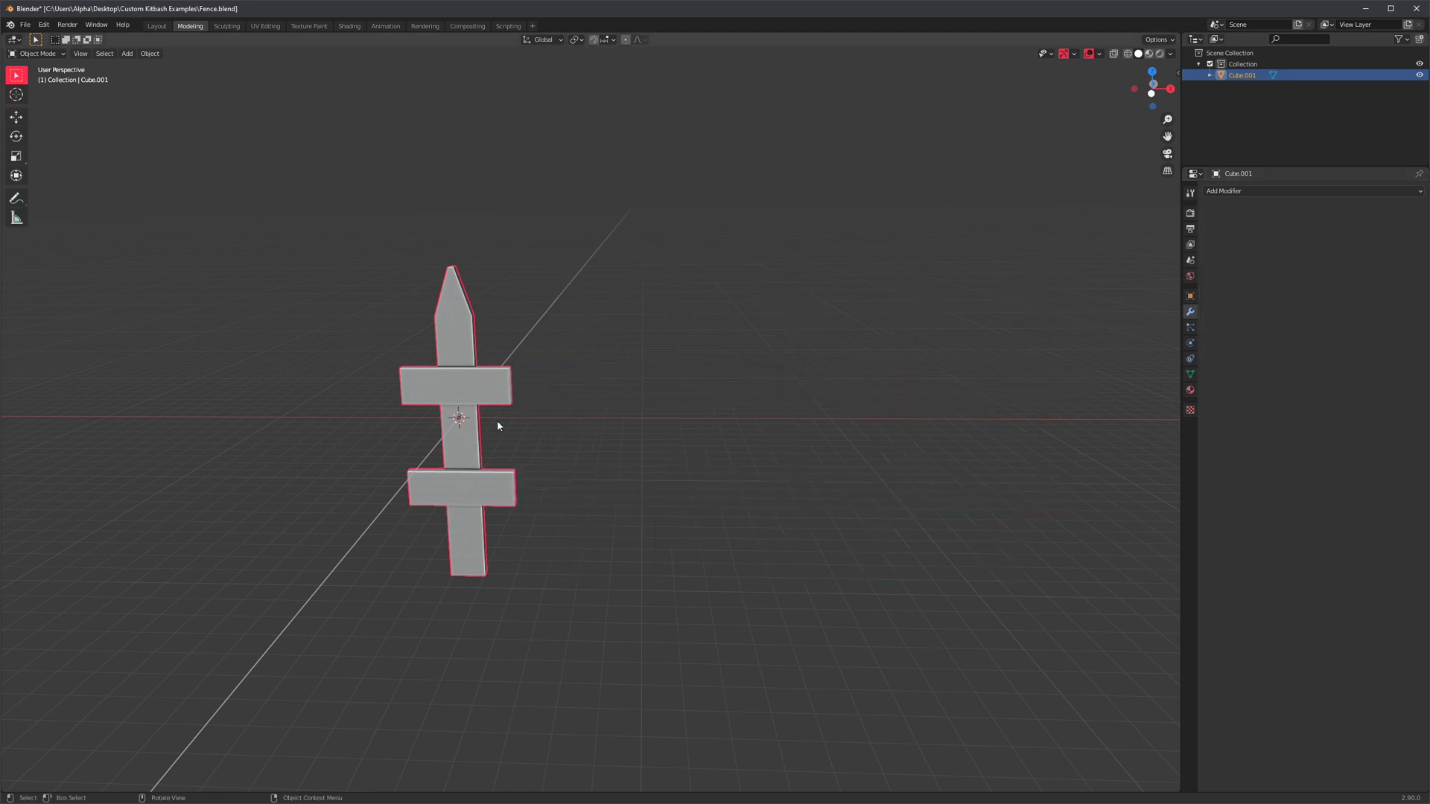
# Copy the fence piece from Fence.blend
pyautogui.moveTo(462, 390); pyautogui.dragTo(744, 436, button='middle')
pyautogui.hotkey('ctrl', 'c')
pyautogui.scroll(3, 743, 436)
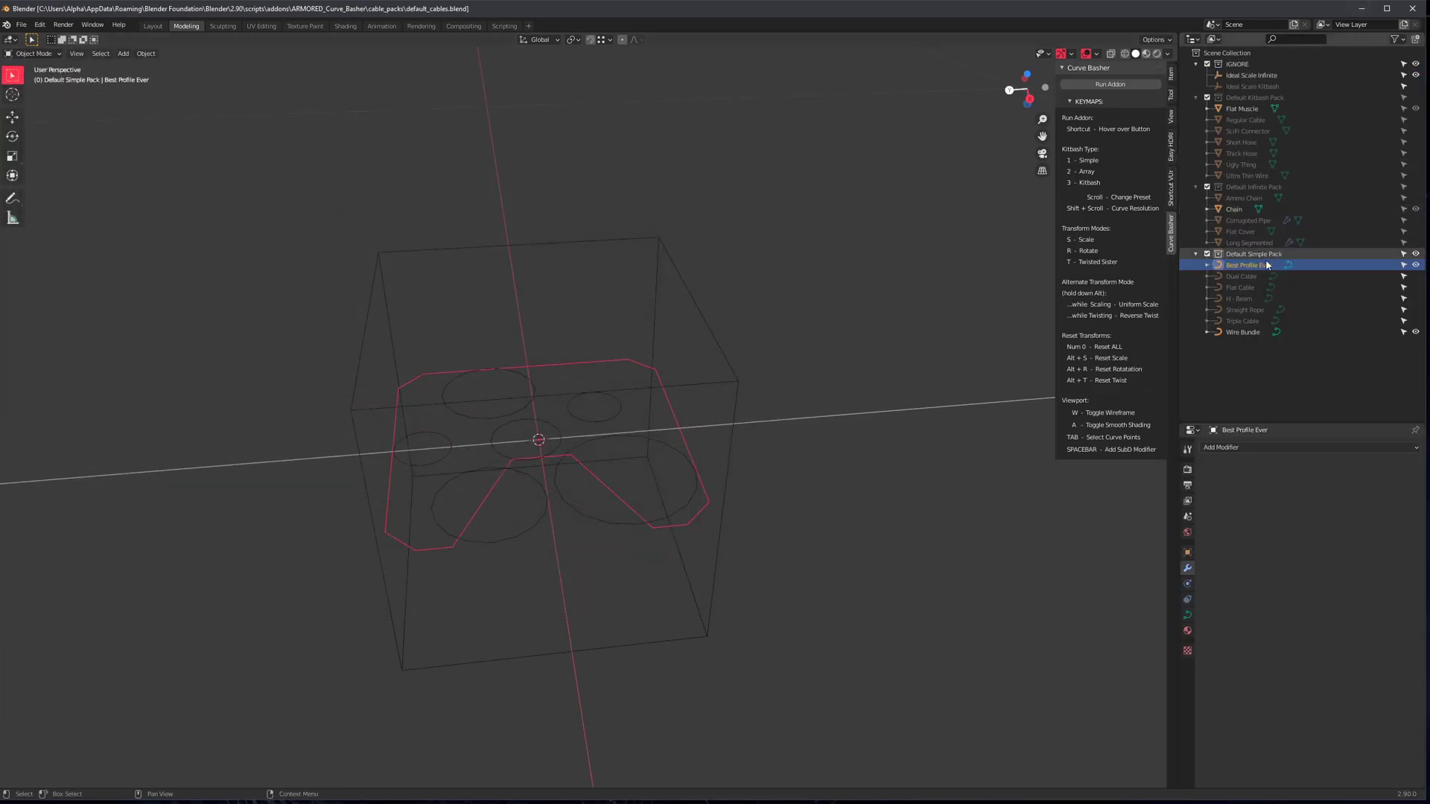
# In default_cables.blend, hide the Default Simple Pack collection and show the Default Infinite Pack as the active collection
pyautogui.click(1416, 256)
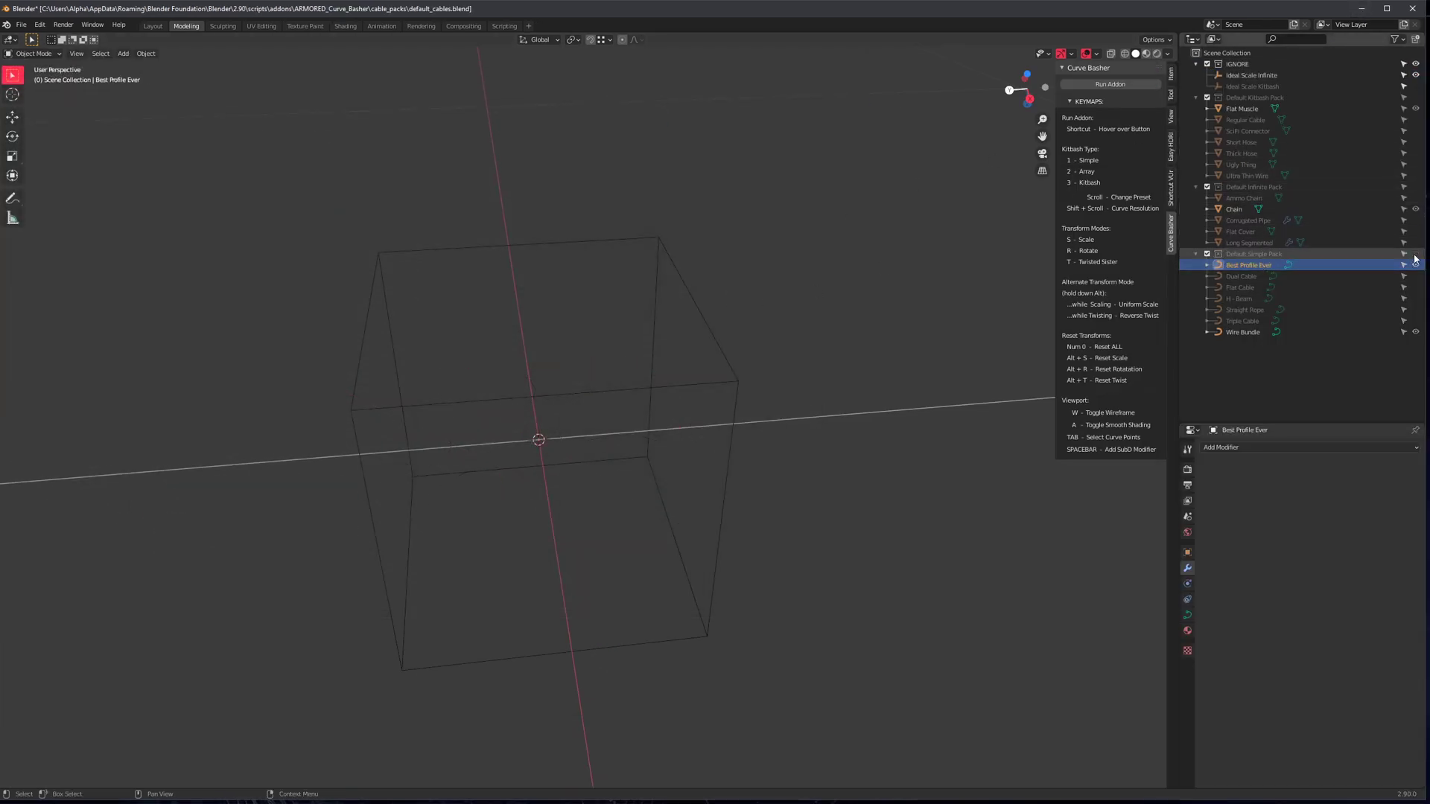
pyautogui.click(1417, 189)
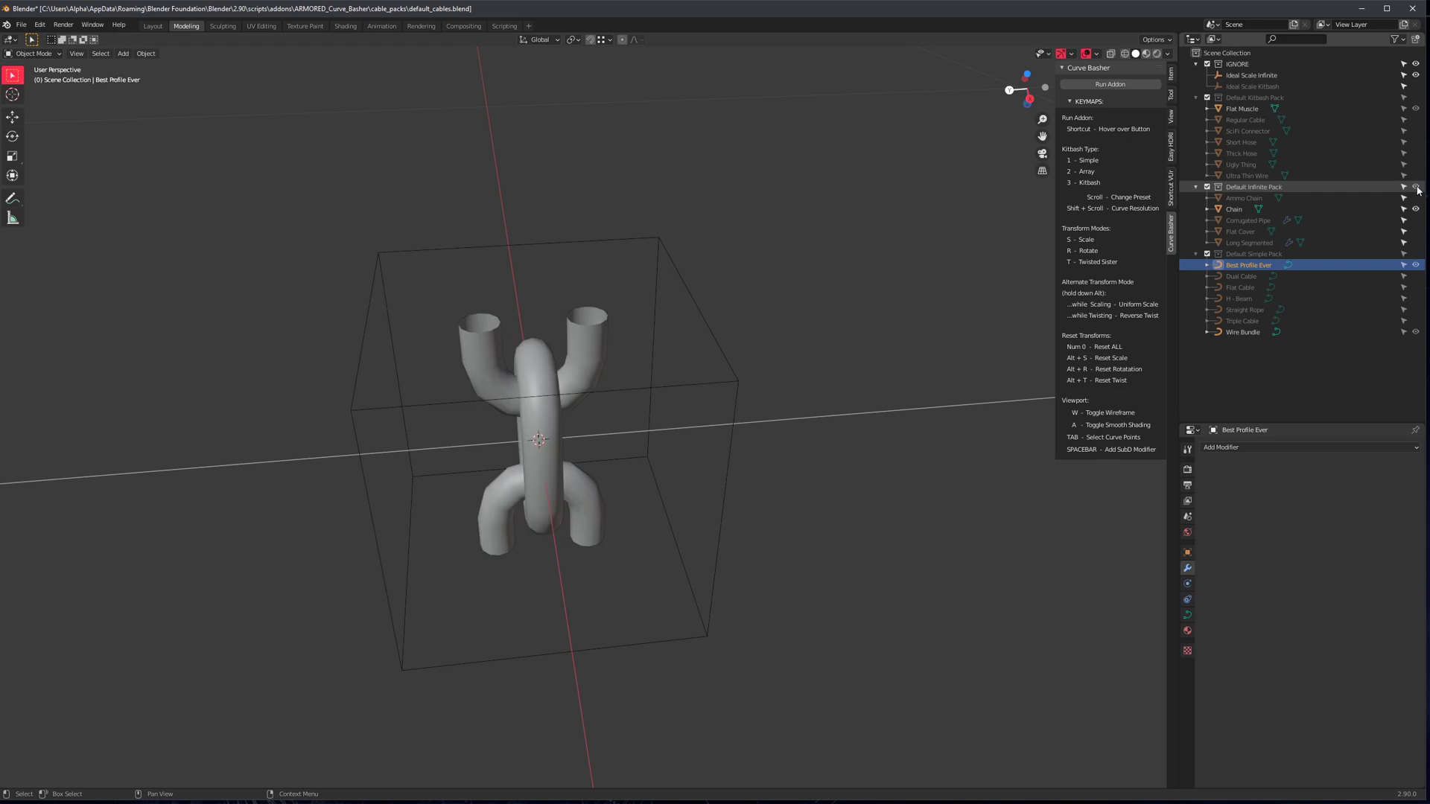
pyautogui.click(1253, 188)
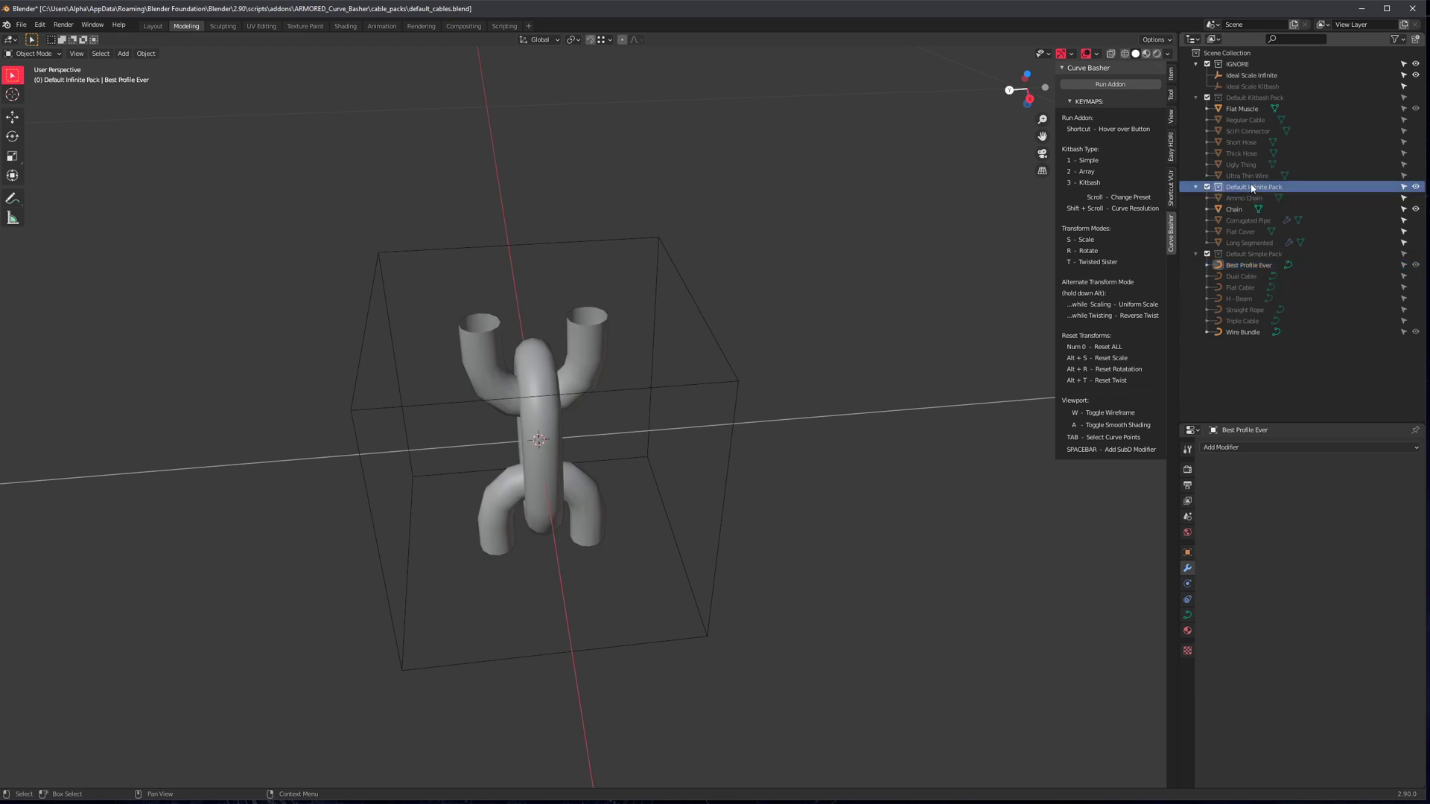
# Hide the Chain object and show Ammo Chain inside the reference cube as a size and orientation guide
pyautogui.moveTo(709, 338); pyautogui.dragTo(618, 406, button='middle')
pyautogui.click(619, 406)
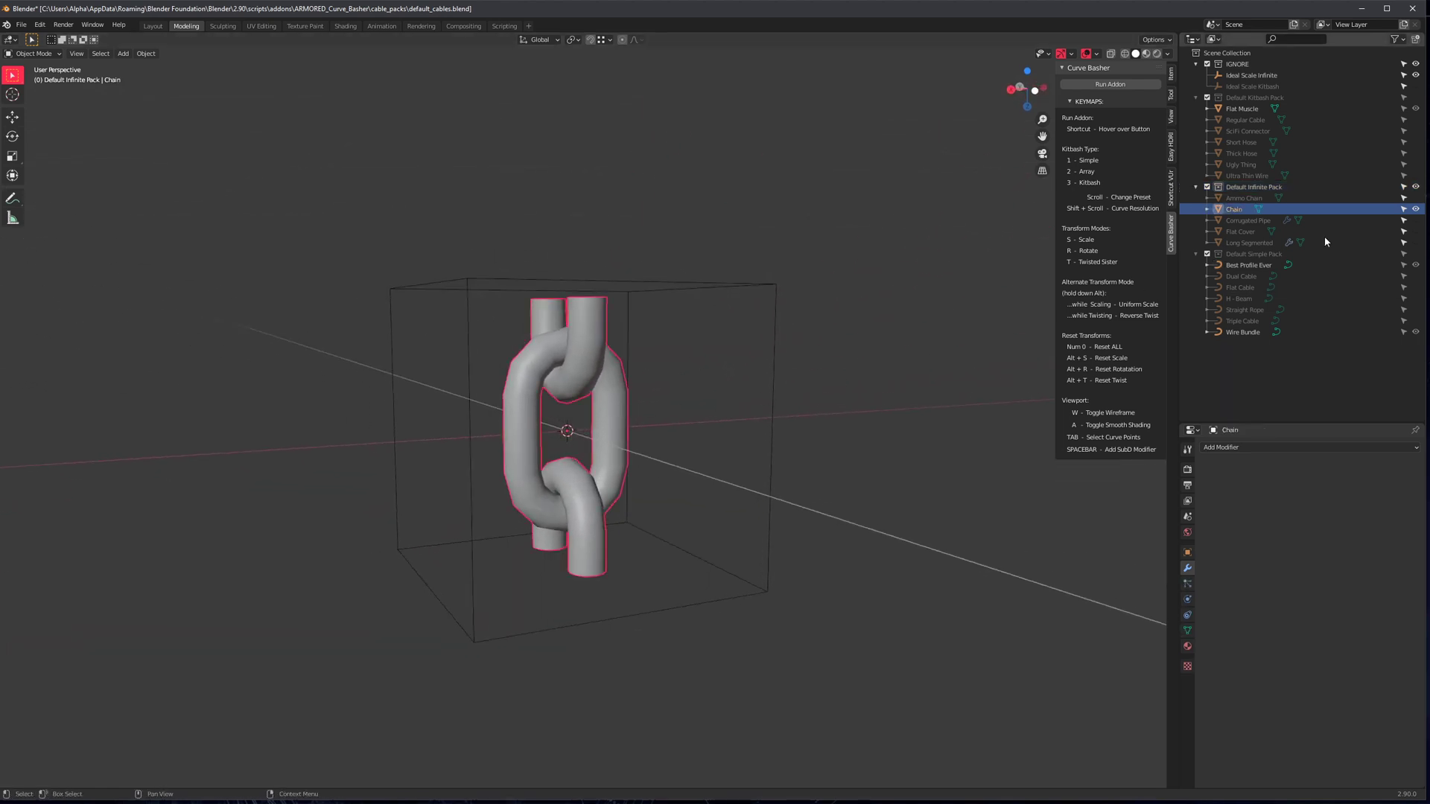
pyautogui.click(1416, 209)
pyautogui.click(1417, 199)
pyautogui.click(1244, 198)
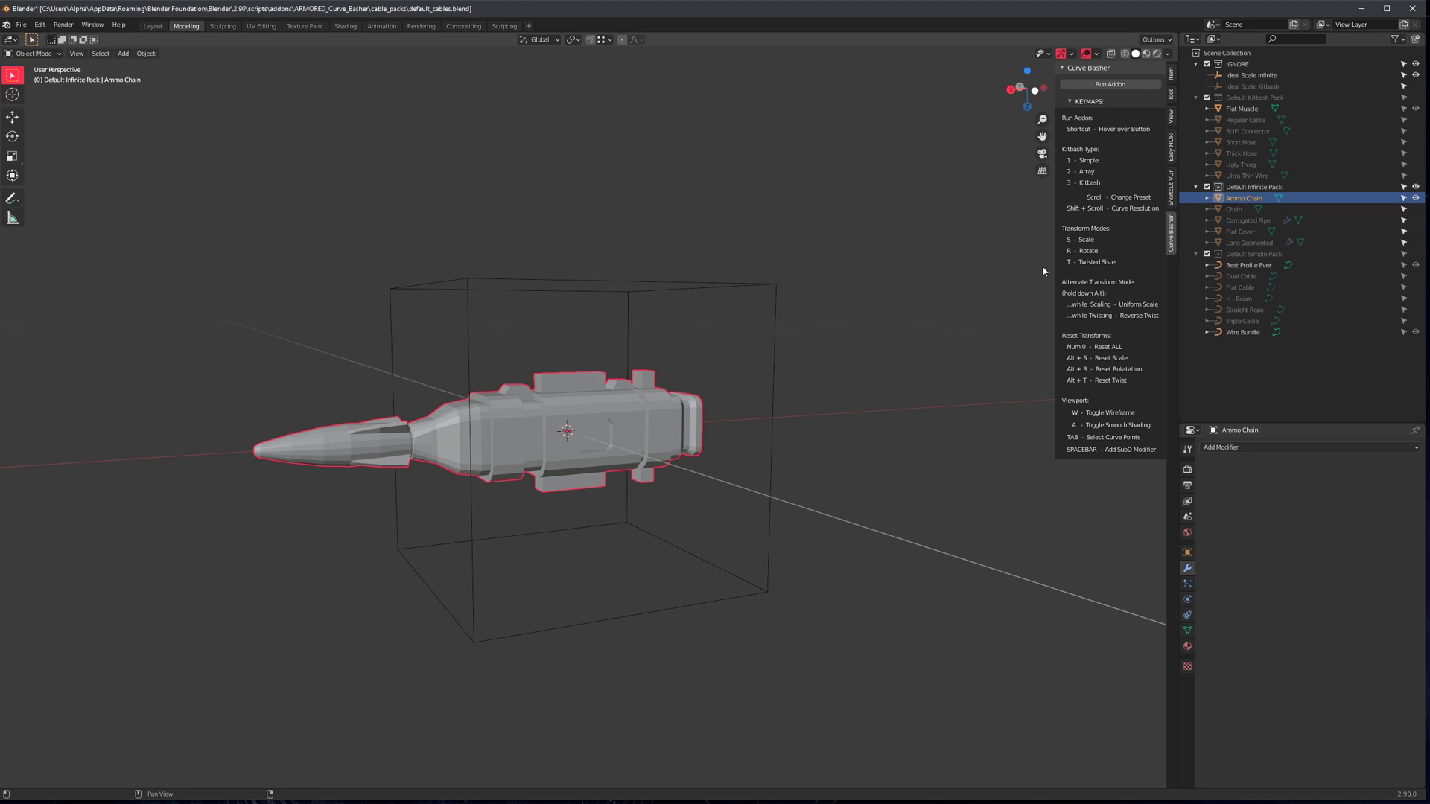
pyautogui.moveTo(719, 391); pyautogui.dragTo(767, 385, button='middle')
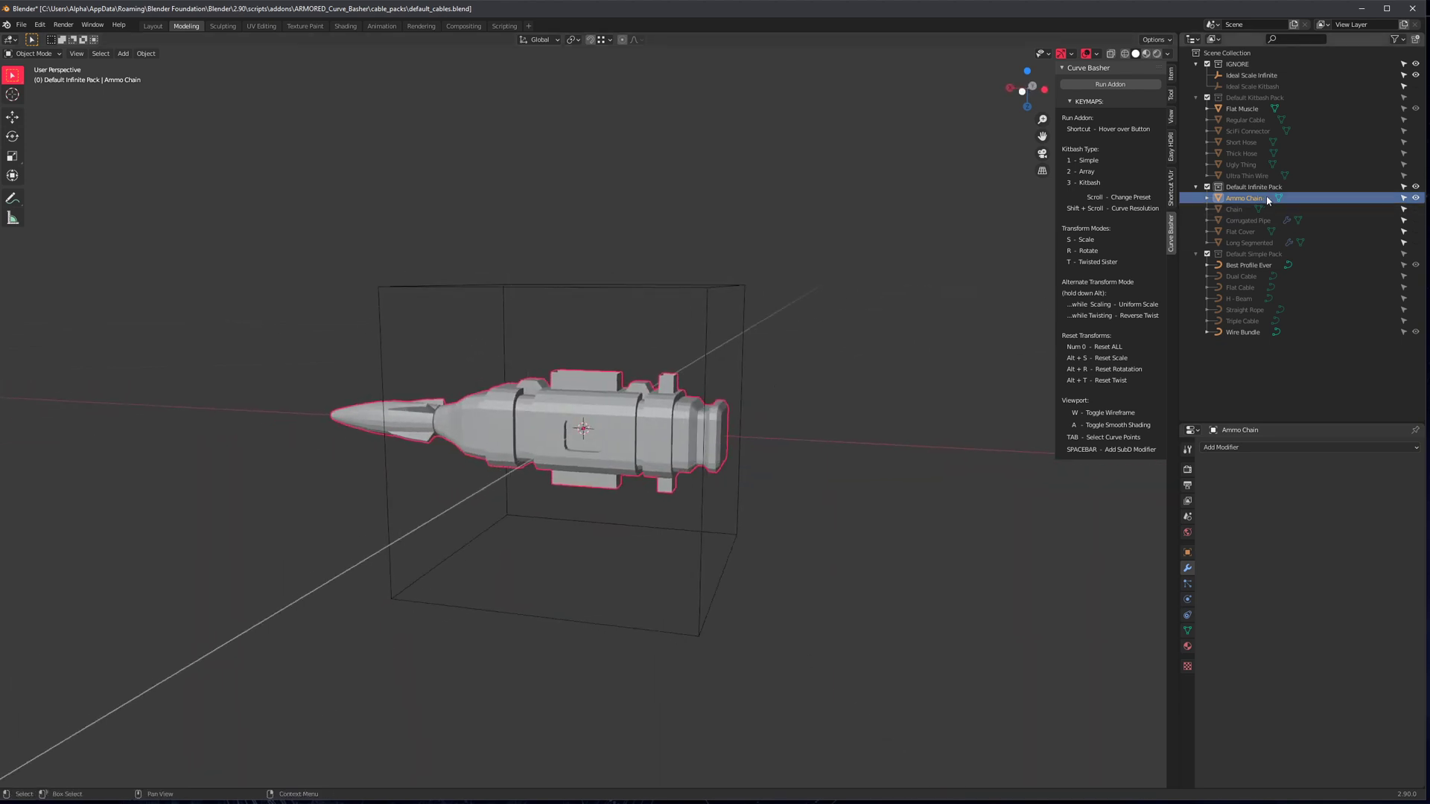
# Paste the copied fence piece into the Default Infinite Pack collection
pyautogui.click(1259, 187)
pyautogui.scroll(-5, 660, 385)
pyautogui.moveTo(660, 384); pyautogui.dragTo(669, 405, button='middle')
pyautogui.hotkey('ctrl', 'v')
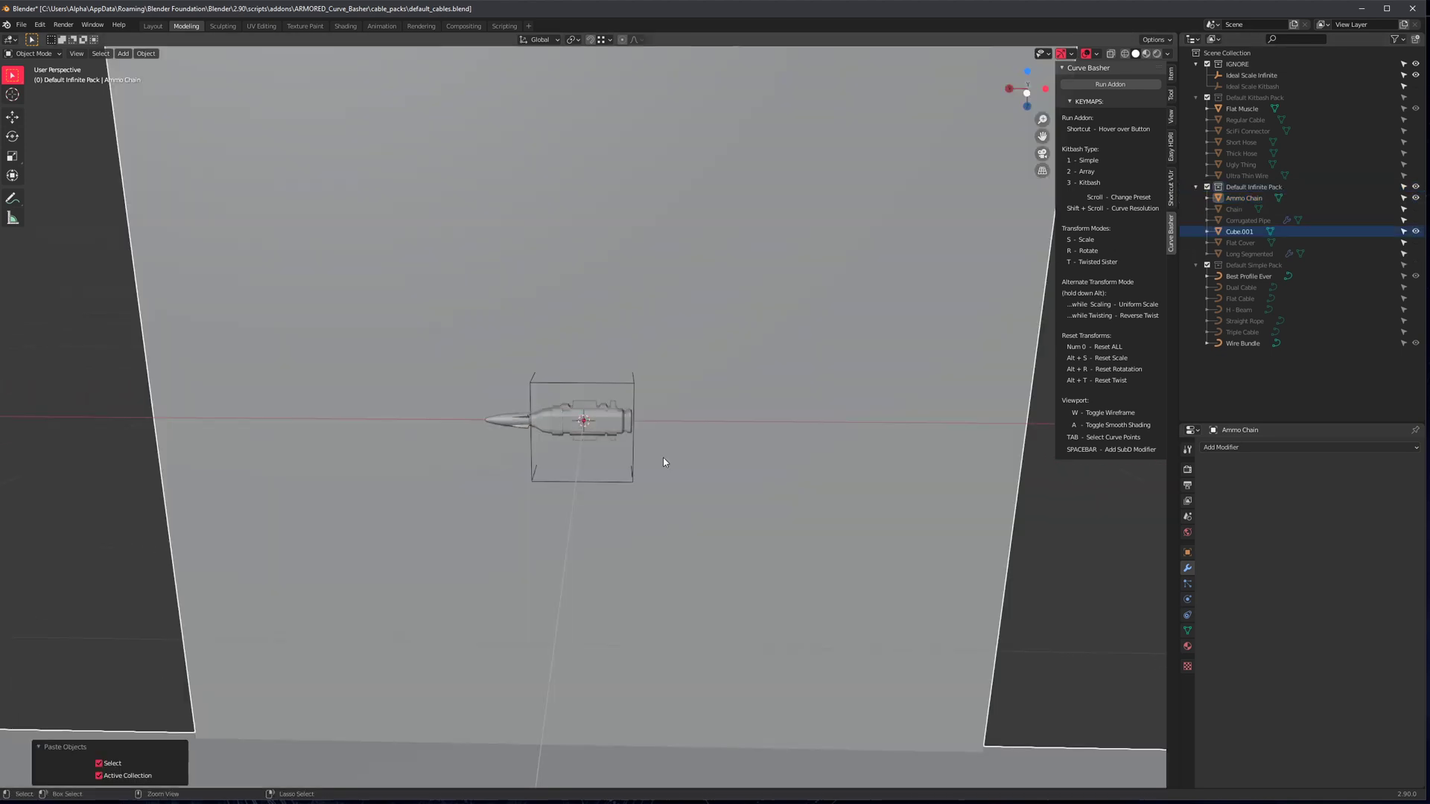
pyautogui.scroll(-2, 663, 458)
# Scale the pasted fence piece down by factors of about 0.303 and 0.372 to roughly match the Ammo Chain's size
pyautogui.press('s')
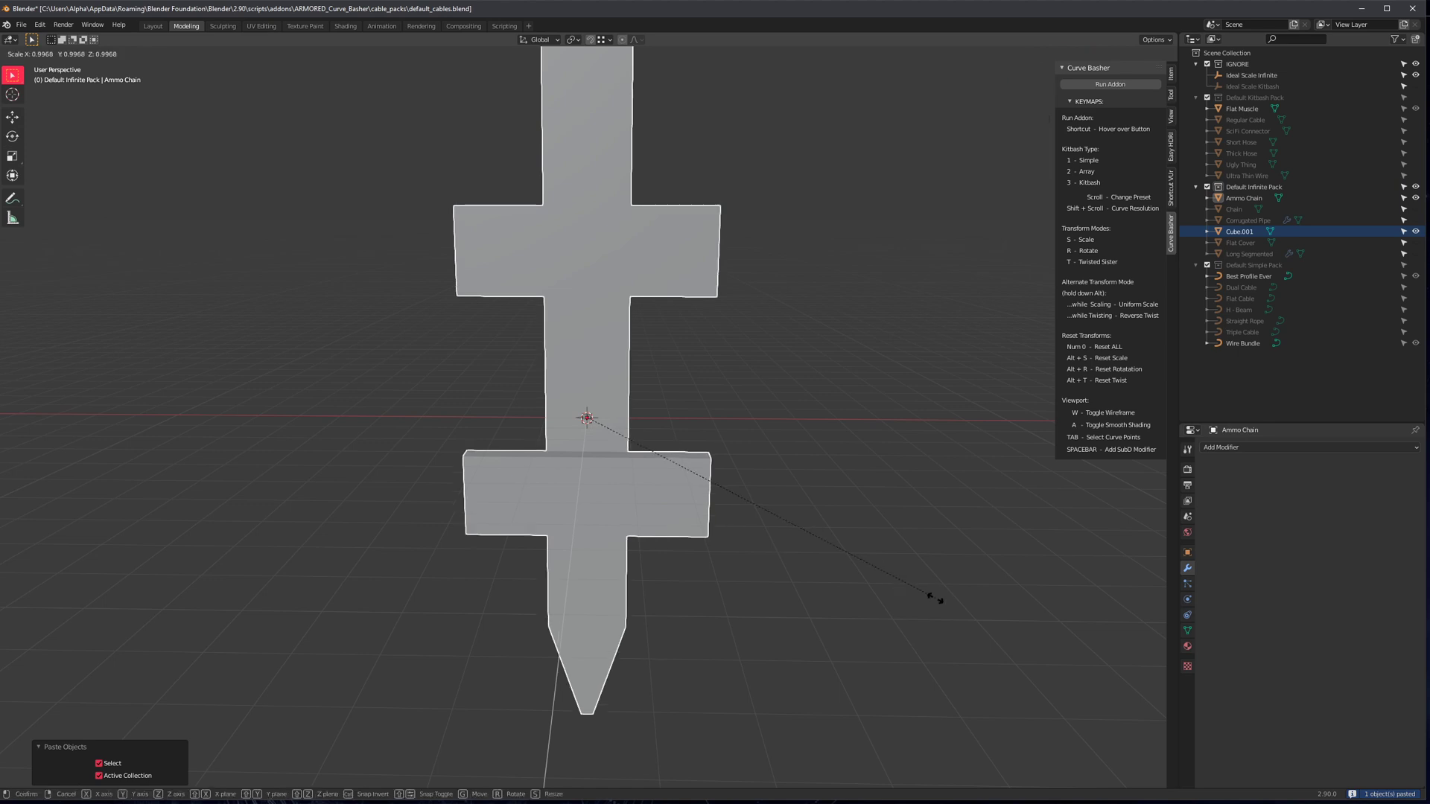
pyautogui.click(634, 475)
pyautogui.scroll(8, 634, 479)
pyautogui.press('s')
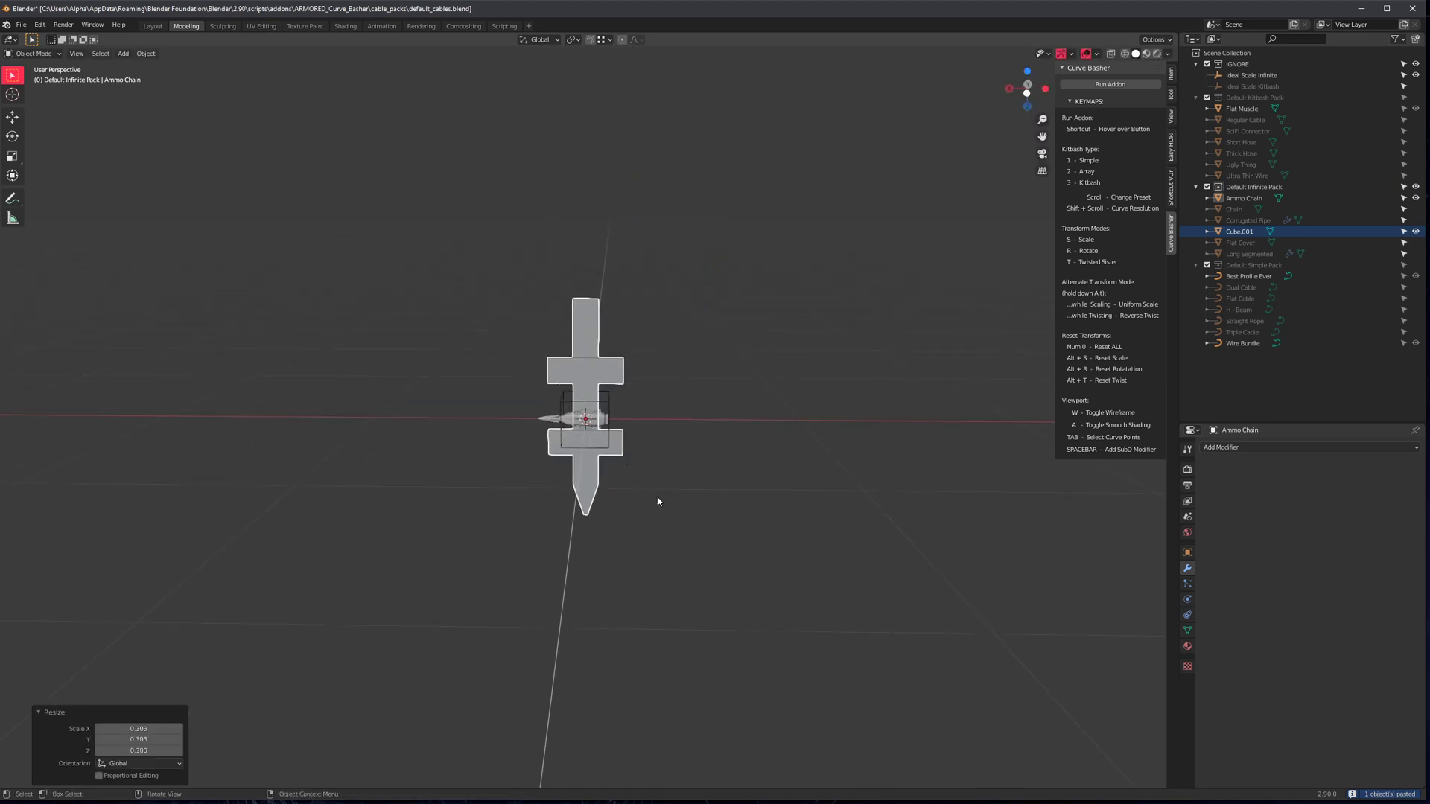
pyautogui.press('s')
pyautogui.click(631, 519)
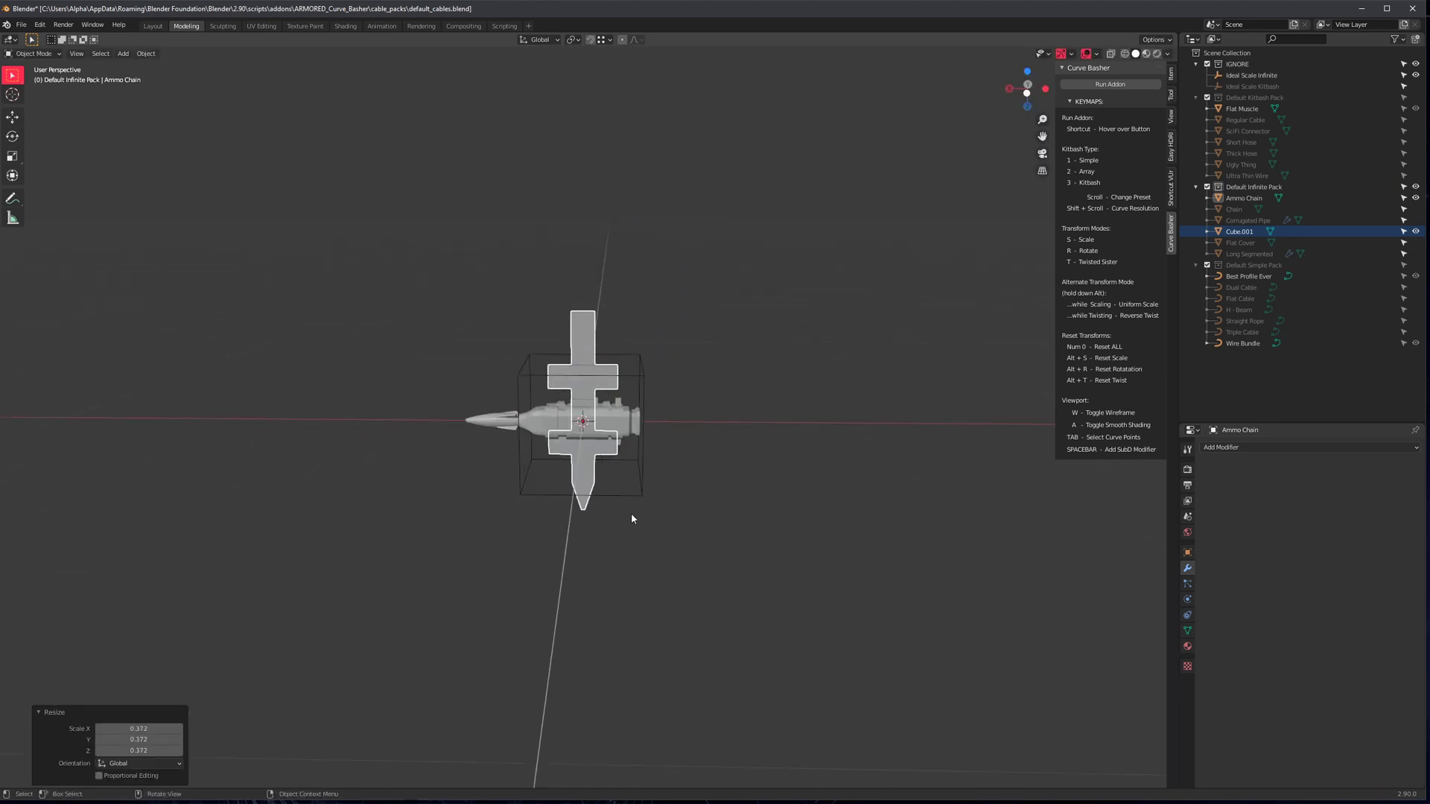
pyautogui.scroll(3, 632, 519)
# Rotate the fence piece 90° about the global Y axis
pyautogui.write('r')
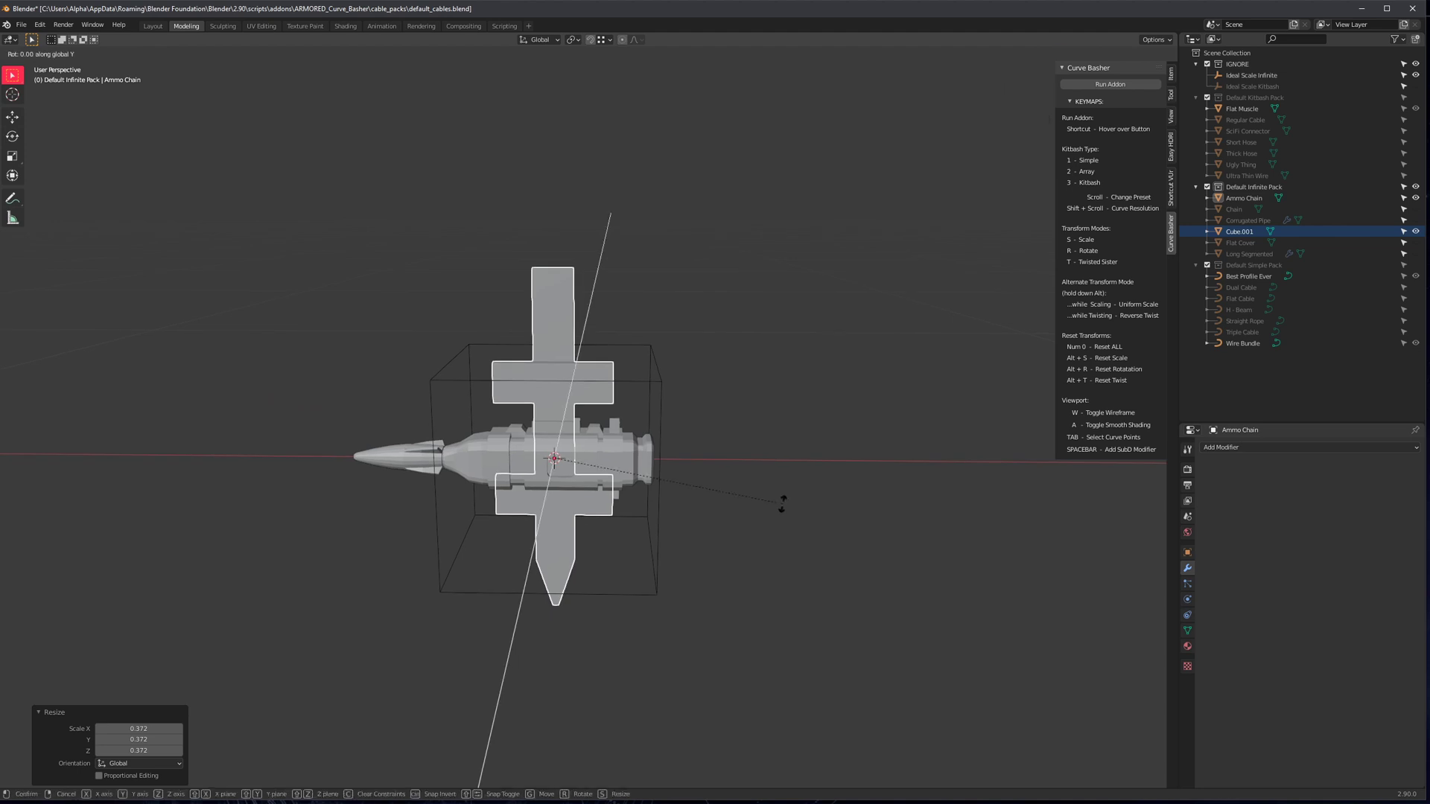
pyautogui.write('90')
pyautogui.press('Return')
pyautogui.moveTo(733, 547)
pyautogui.mouseDown(button='middle')
pyautogui.moveTo(720, 558)
pyautogui.moveTo(727, 536)
pyautogui.moveTo(740, 565)
pyautogui.mouseUp(button='middle')
# Hide Ammo Chain and apply all transforms to the fence piece
pyautogui.click(1416, 198)
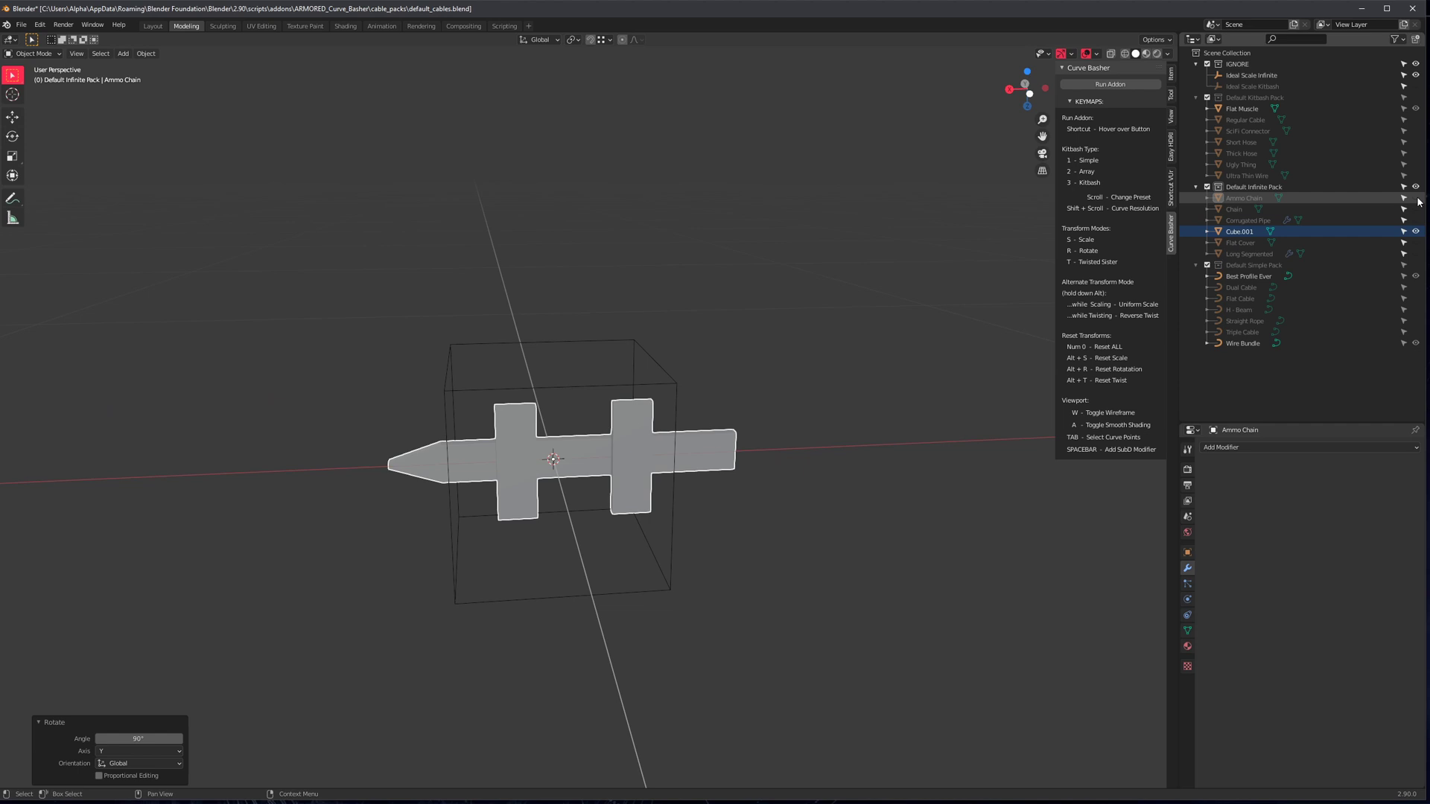
pyautogui.hotkey('ctrl', 'a')
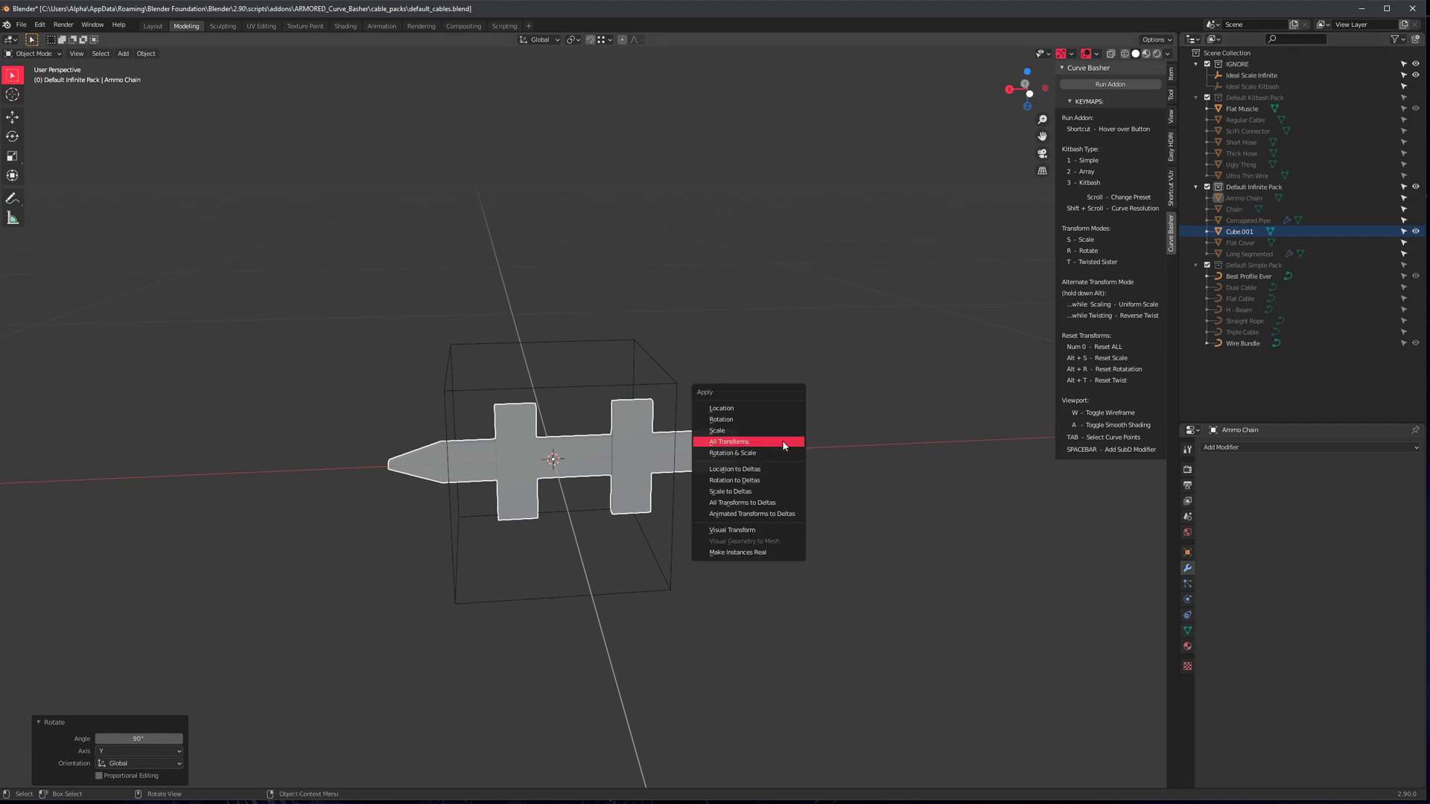
pyautogui.click(783, 442)
# Compare the fence piece's size and orientation with the Ammo Chain and the reference cube, and leave Ammo Chain hidden
pyautogui.scroll(-5, 678, 528)
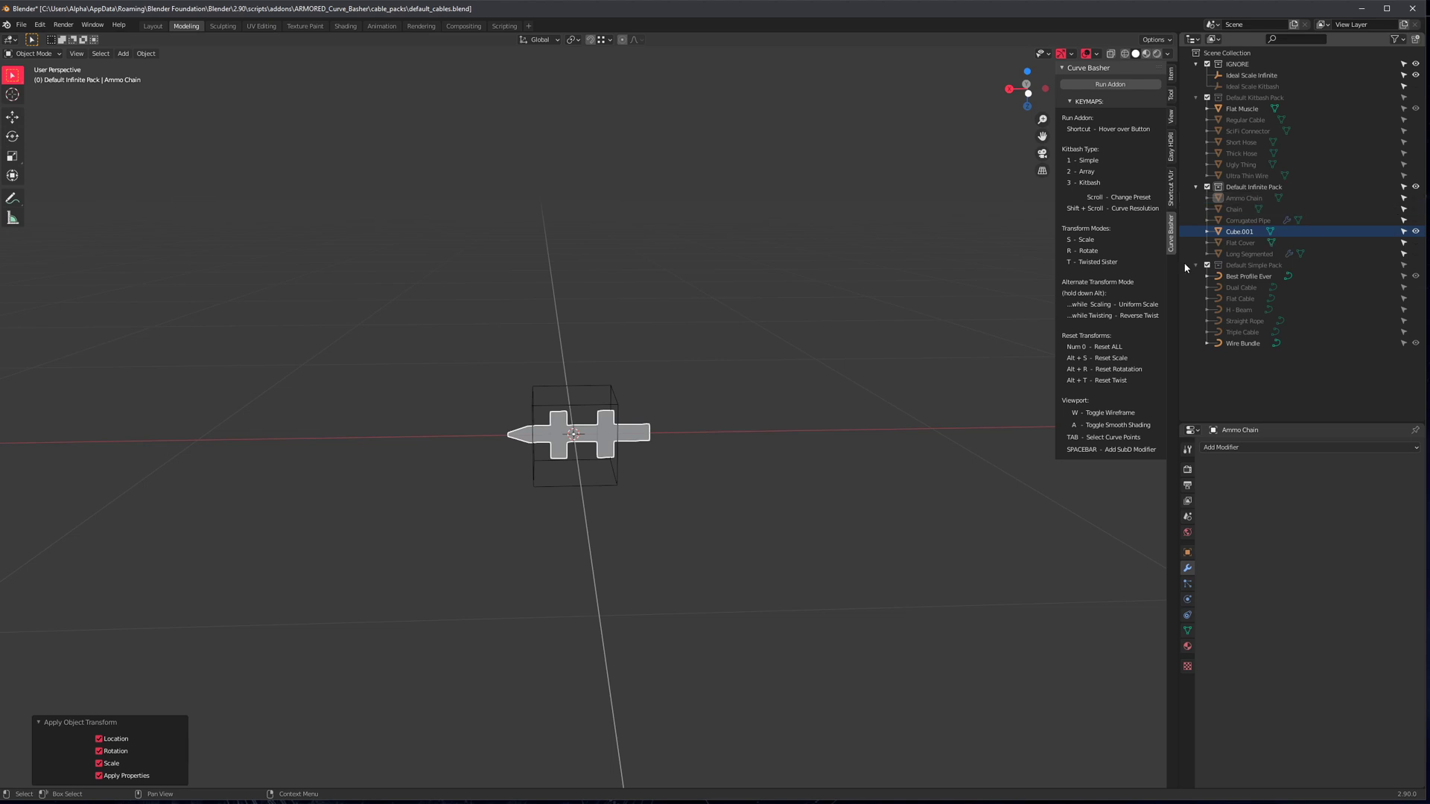
pyautogui.scroll(4, 620, 472)
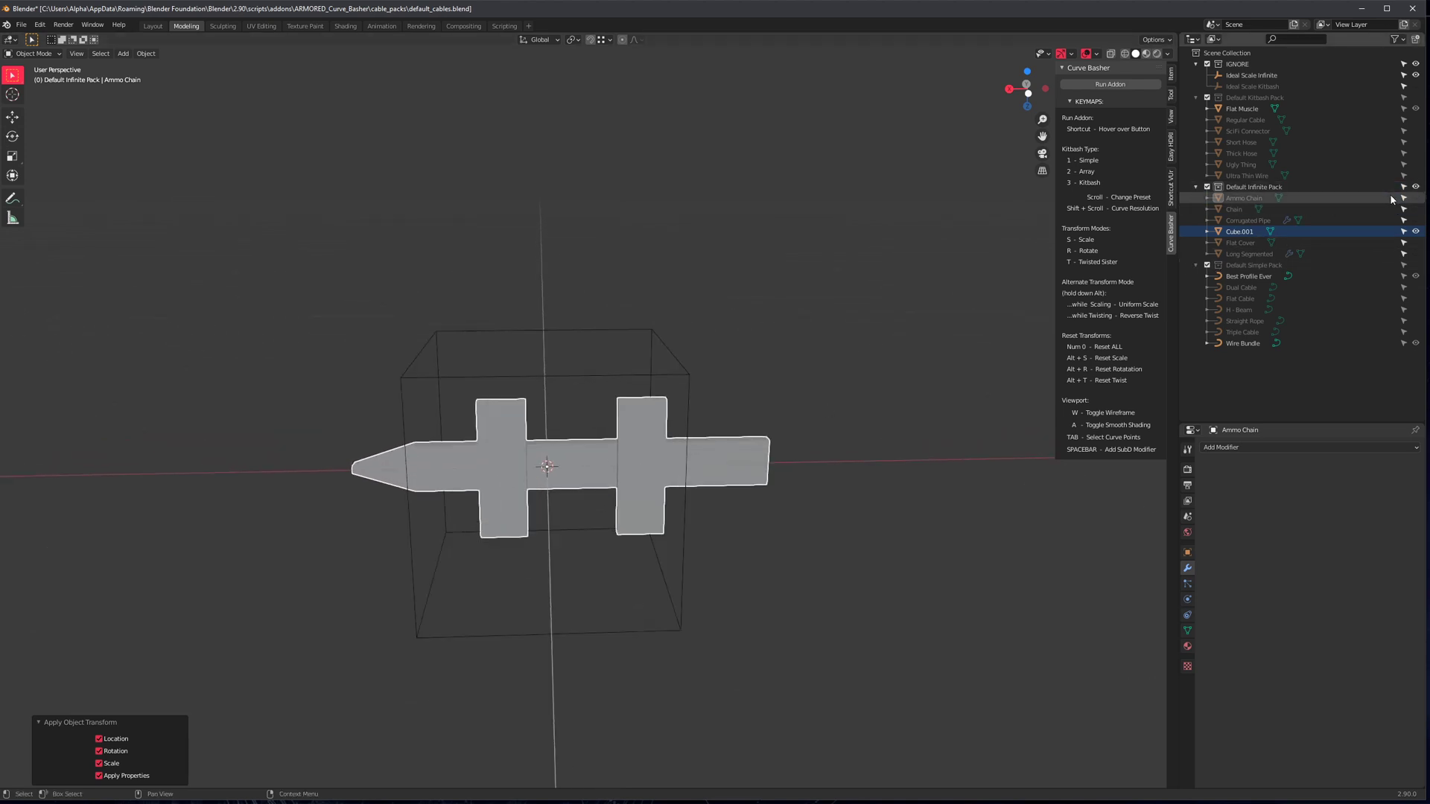
pyautogui.click(1416, 199)
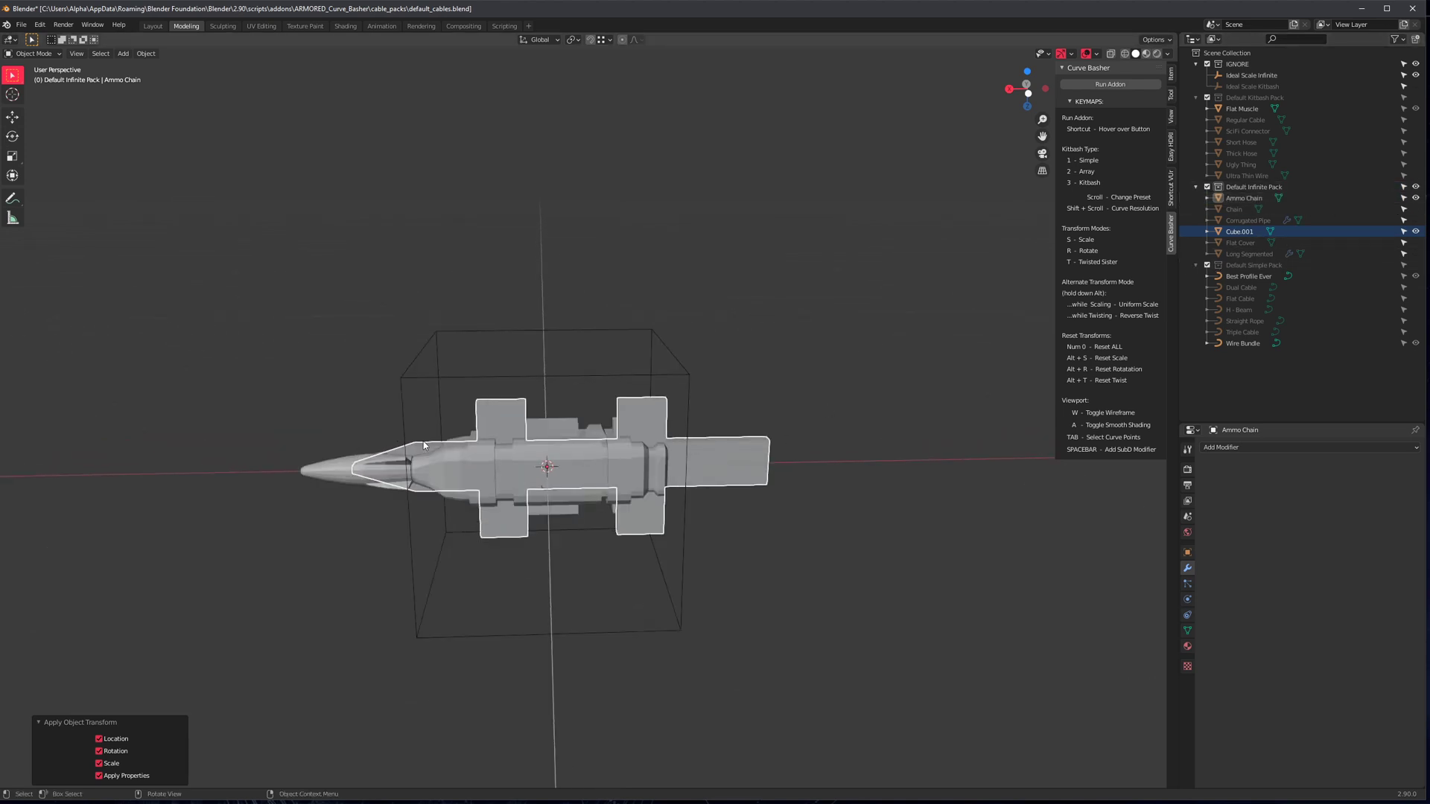
pyautogui.scroll(-6, 423, 441)
pyautogui.scroll(-4, 824, 428)
pyautogui.moveTo(635, 514); pyautogui.dragTo(582, 278, button='middle')
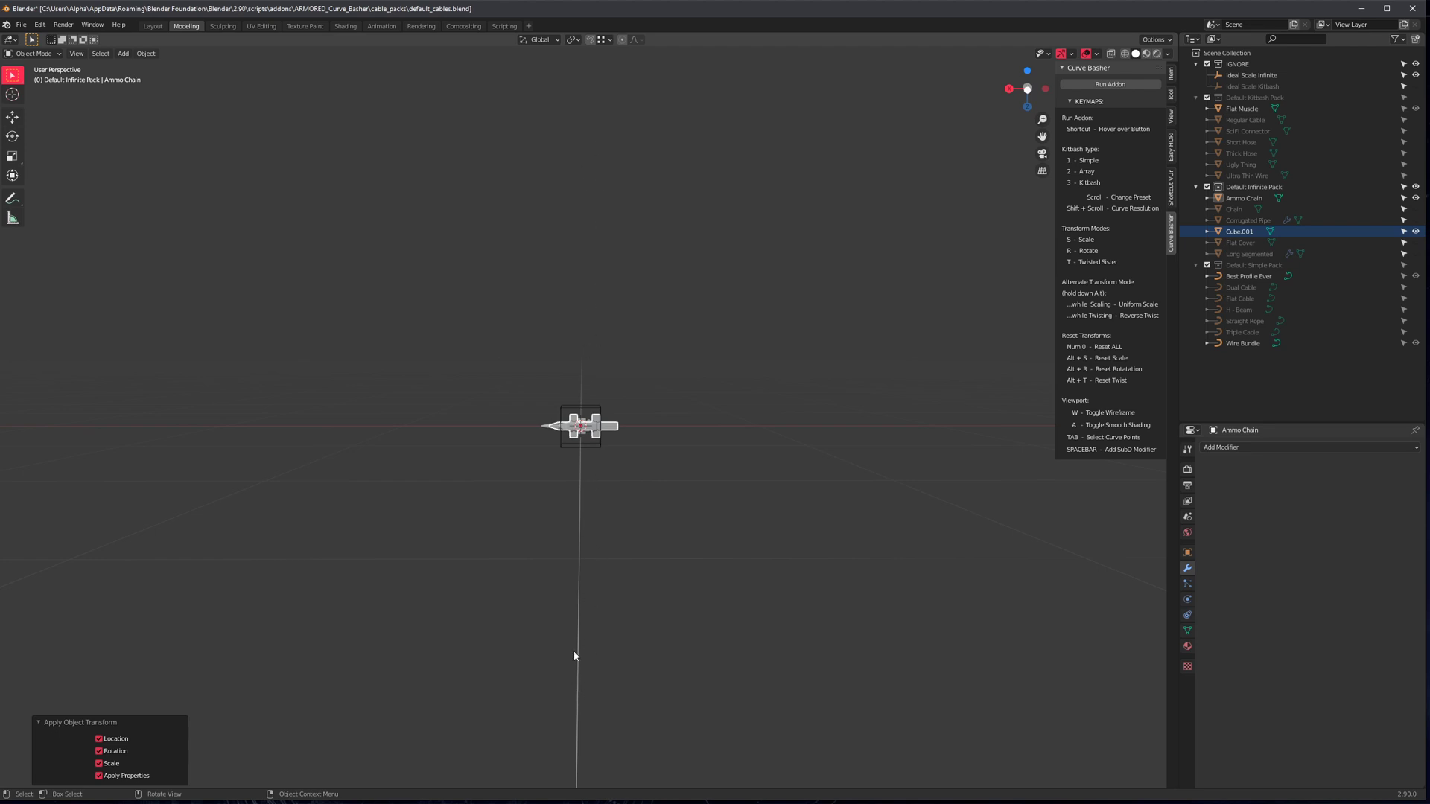
pyautogui.scroll(2, 592, 436)
pyautogui.scroll(8, 572, 410)
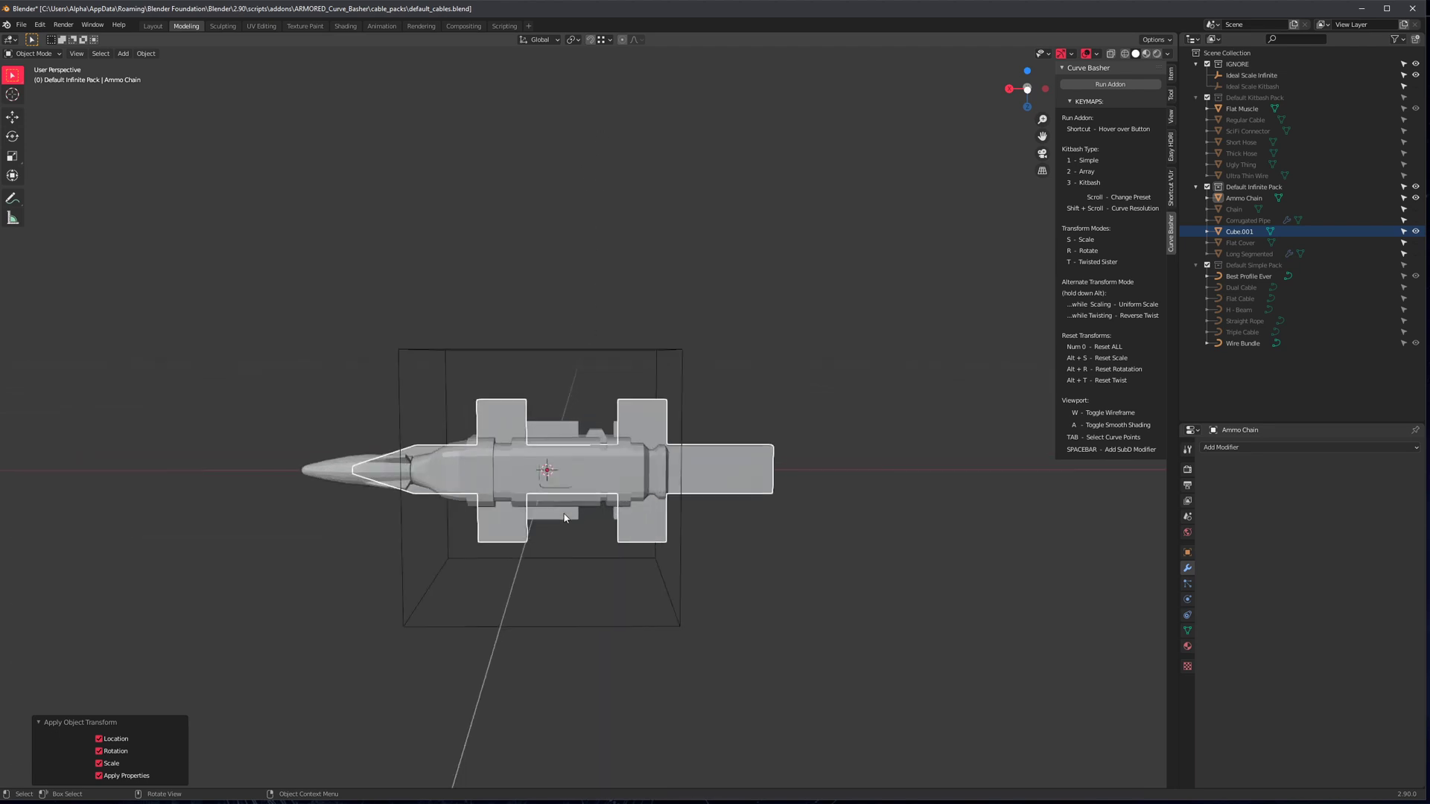
pyautogui.moveTo(551, 477); pyautogui.dragTo(589, 514, button='middle')
pyautogui.click(1416, 199)
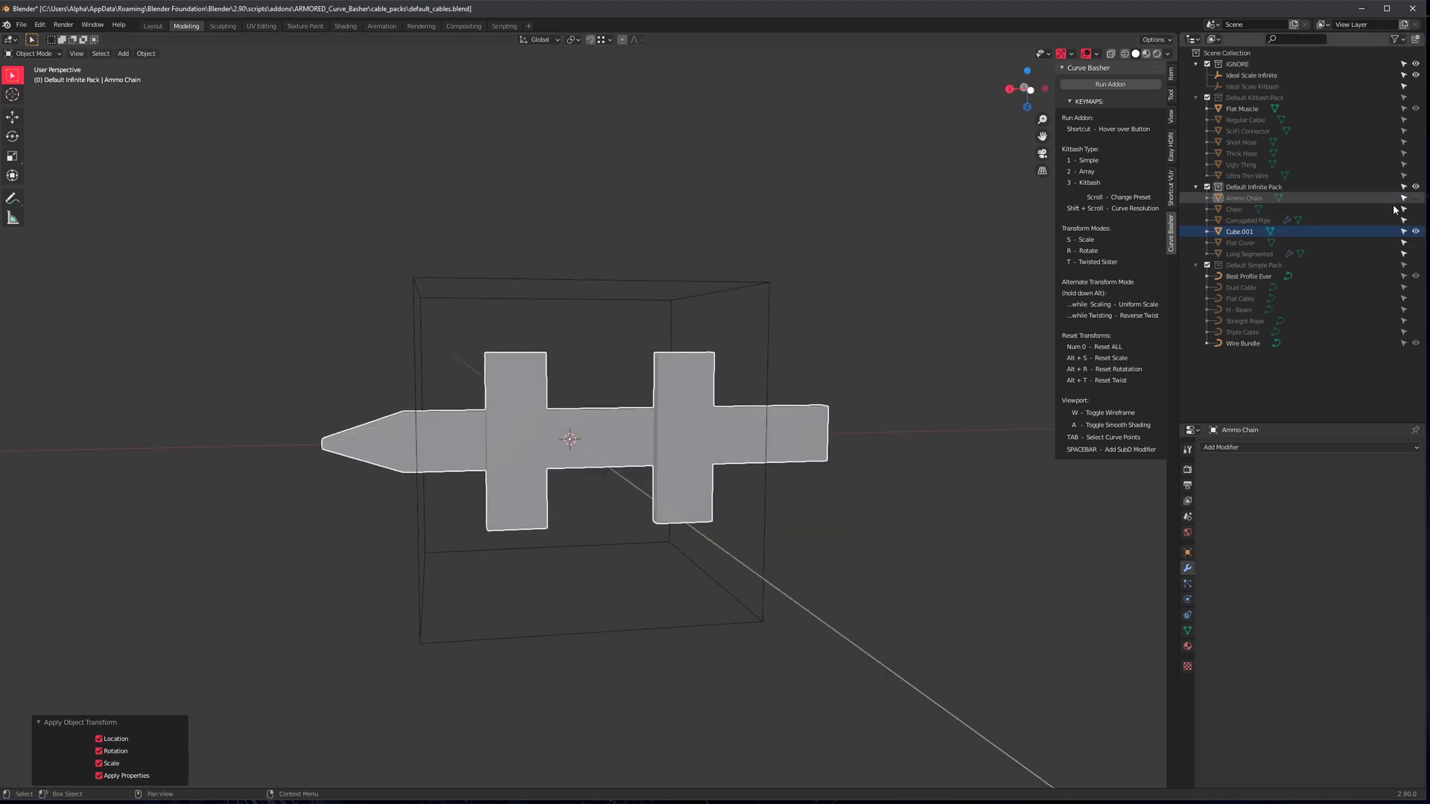
# Apply all transforms to the fence piece again and save the cable pack file
pyautogui.scroll(-4, 700, 441)
pyautogui.moveTo(696, 444); pyautogui.dragTo(663, 449, button='middle')
pyautogui.hotkey('ctrl', 'a')
pyautogui.click(827, 374)
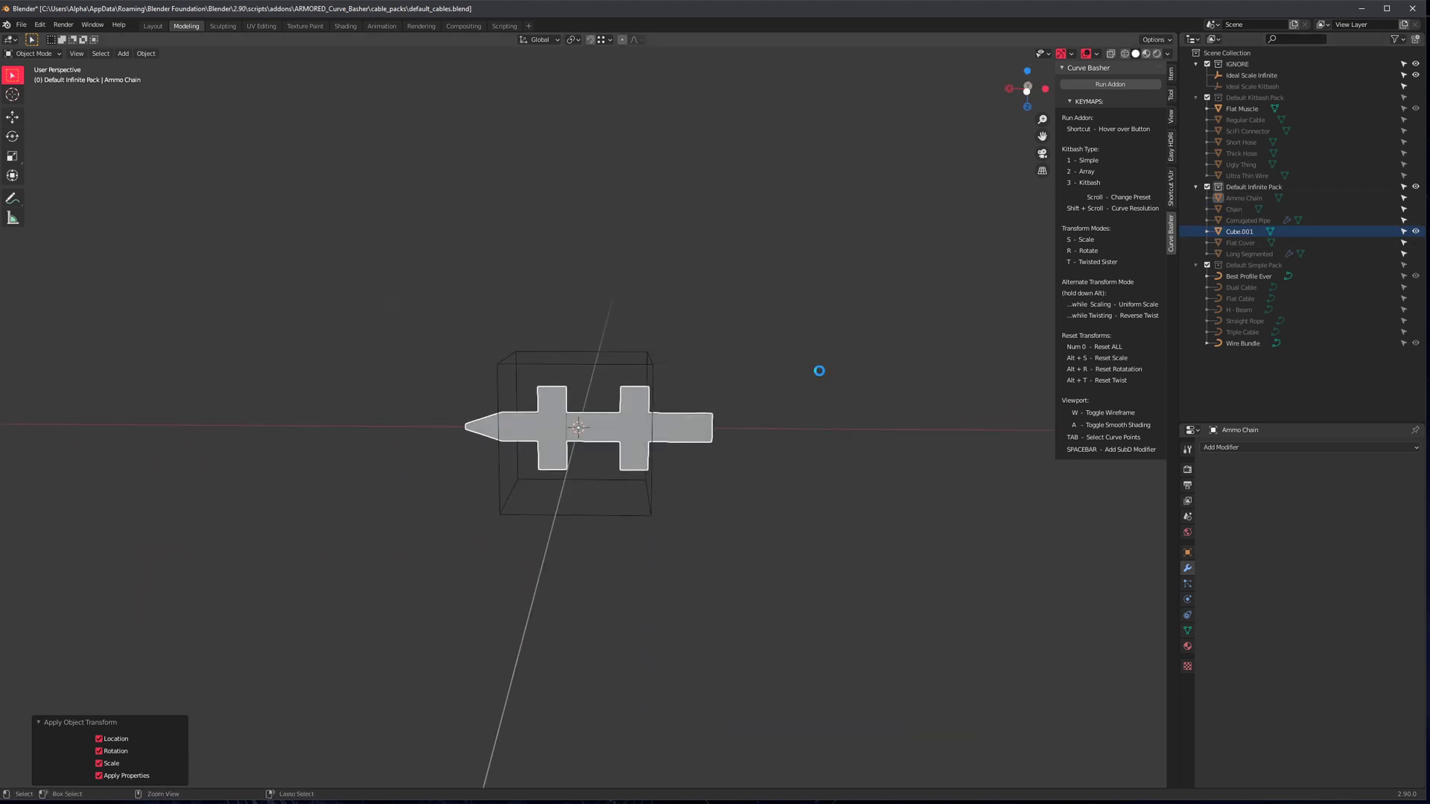
pyautogui.hotkey('ctrl', 's')
# Rename the fence object "Fence" and save the cable pack file
pyautogui.click(614, 423)
pyautogui.scroll(3, 682, 426)
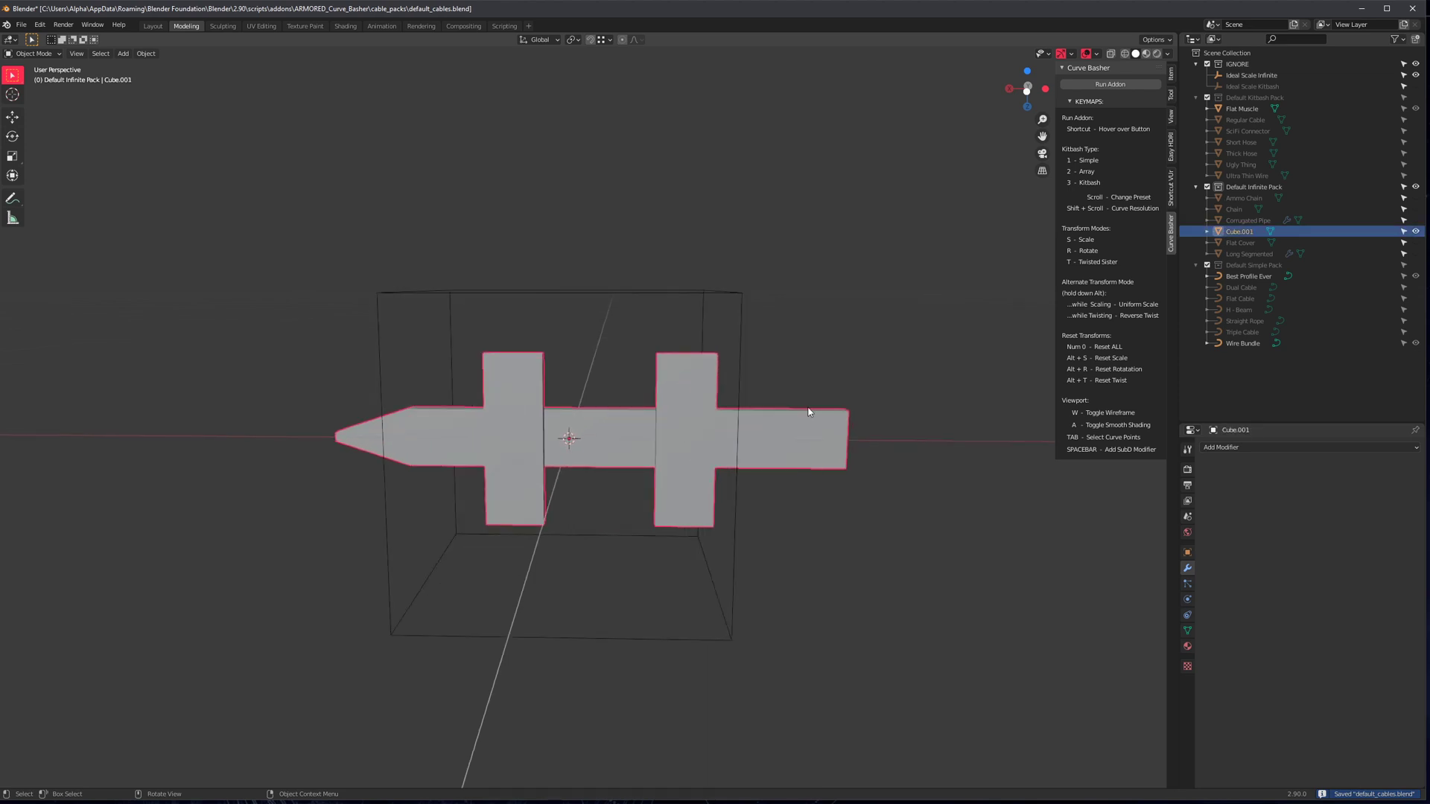
pyautogui.press('F2')
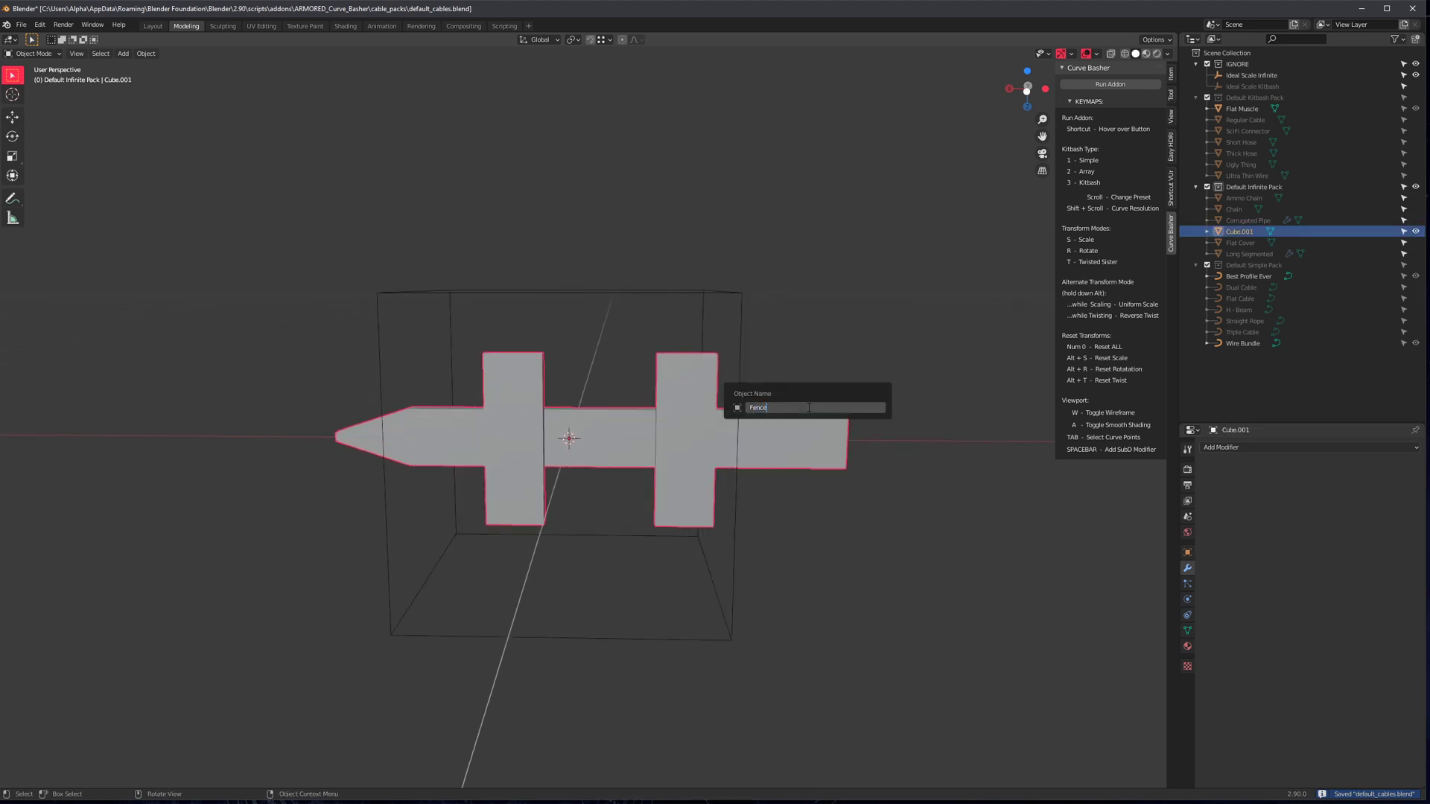
pyautogui.press('Return')
pyautogui.hotkey('ctrl', 's')
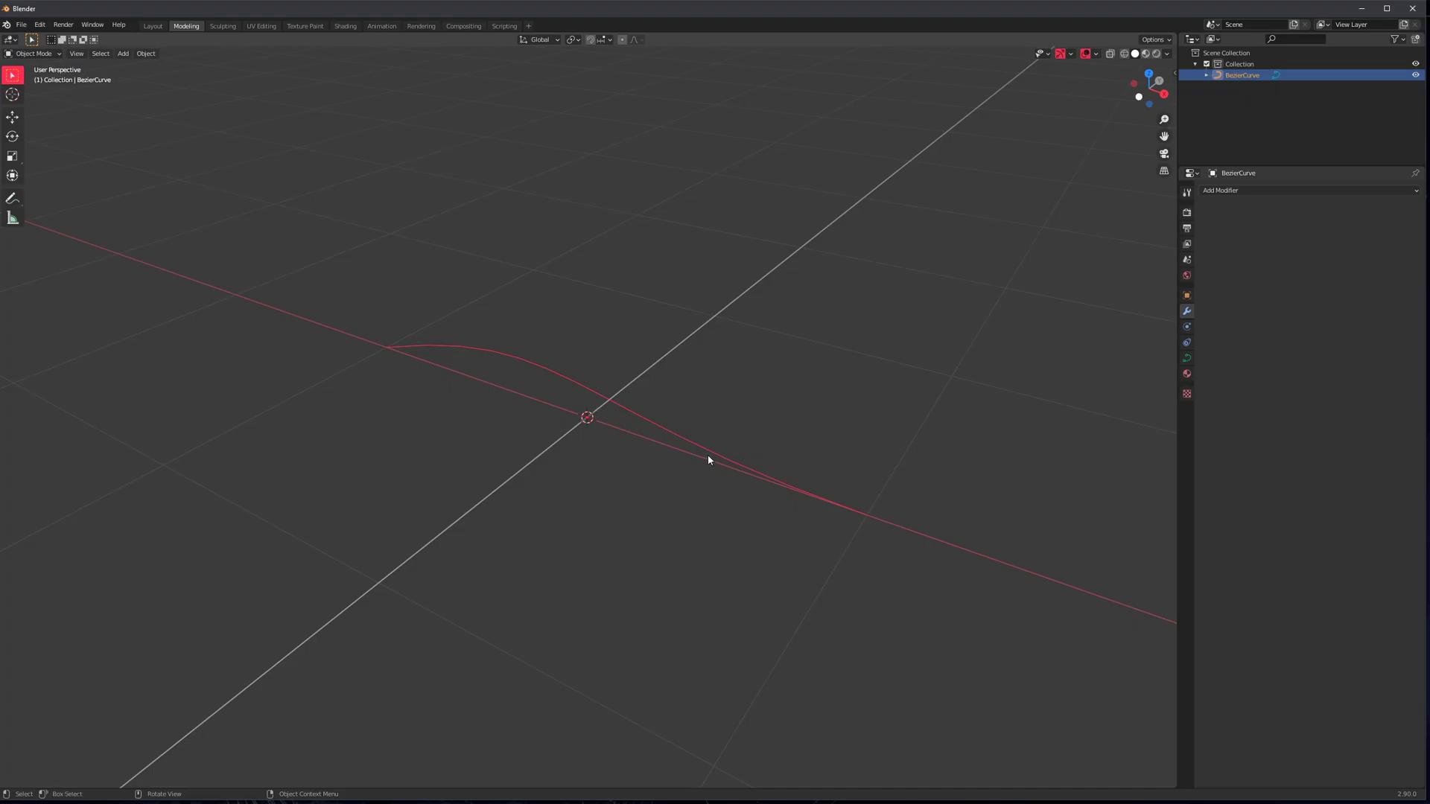
# Run Curve Basher on the Bezier curve, choose the Fence array preset and rotate the fence upright
pyautogui.hotkey('ctrl', 'shift', 'c')
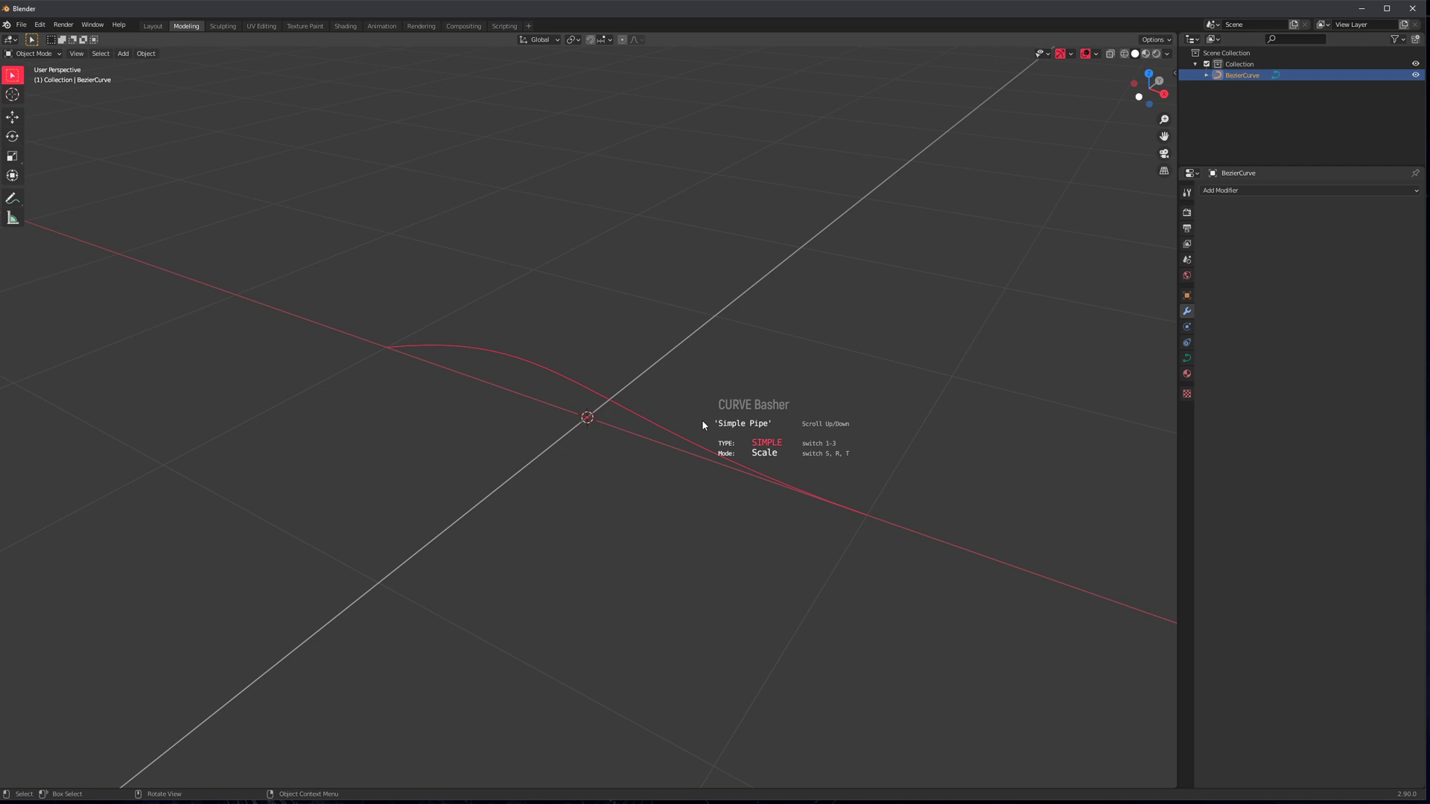
pyautogui.scroll(-1, 703, 425)
pyautogui.scroll(-2, 703, 426)
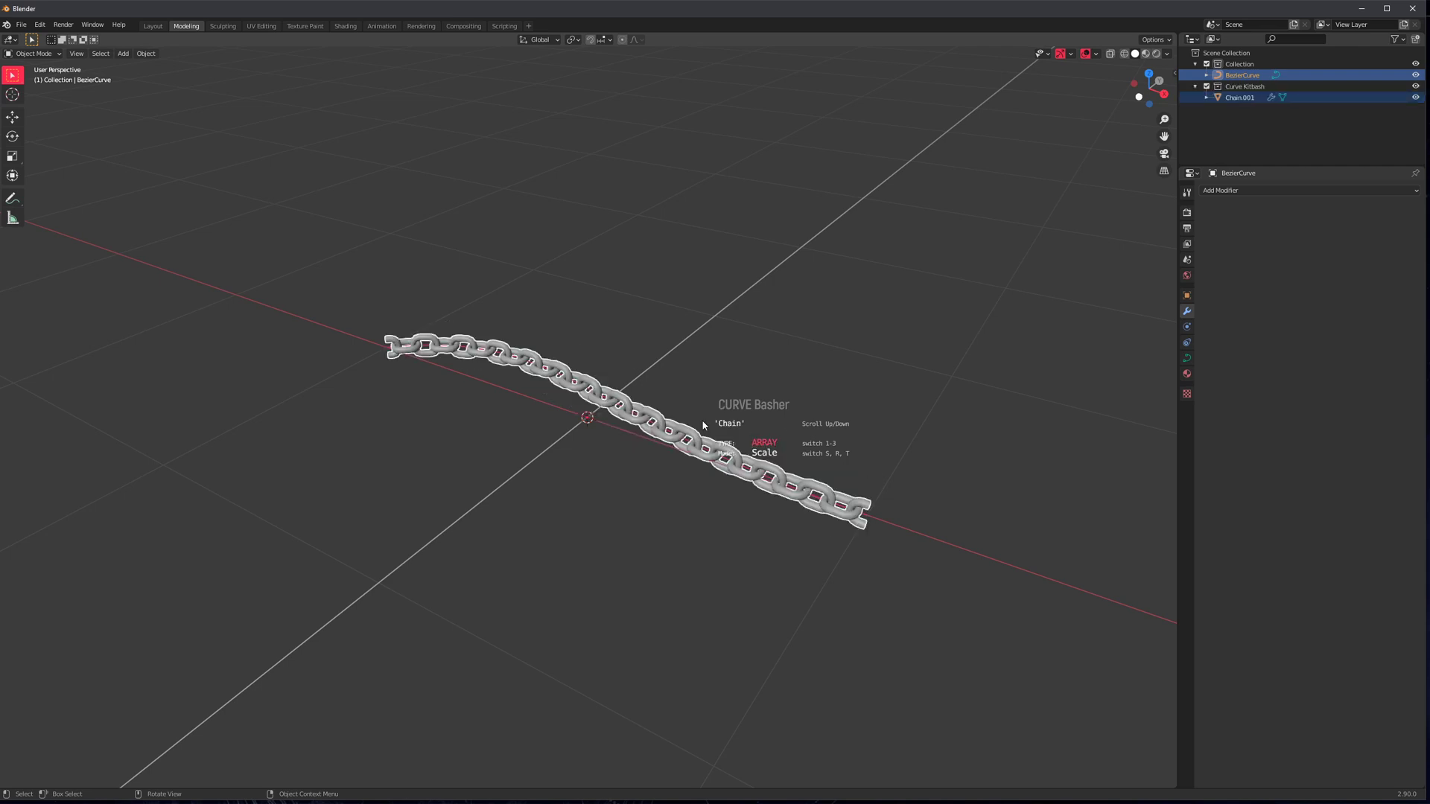
pyautogui.press('r')
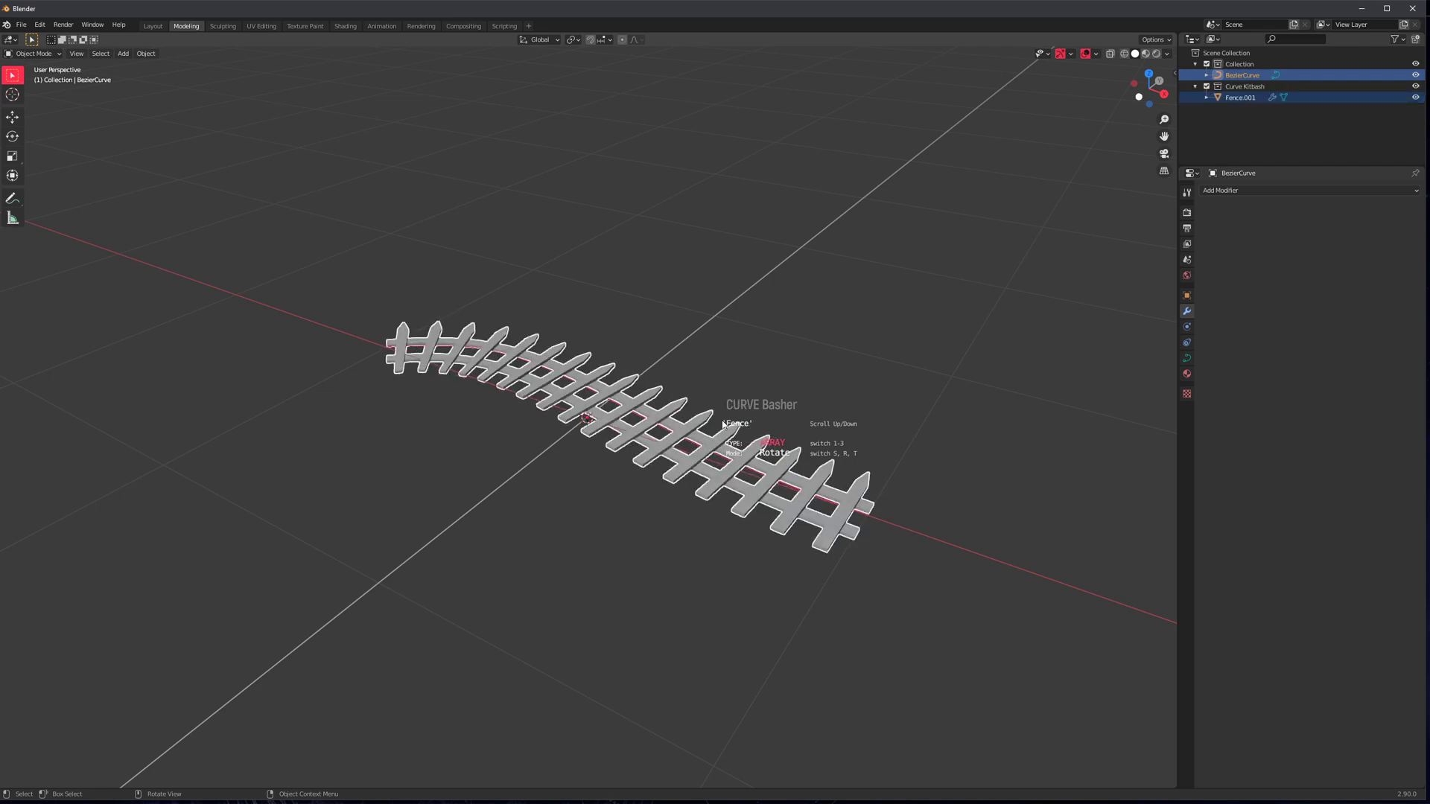
pyautogui.click(869, 419)
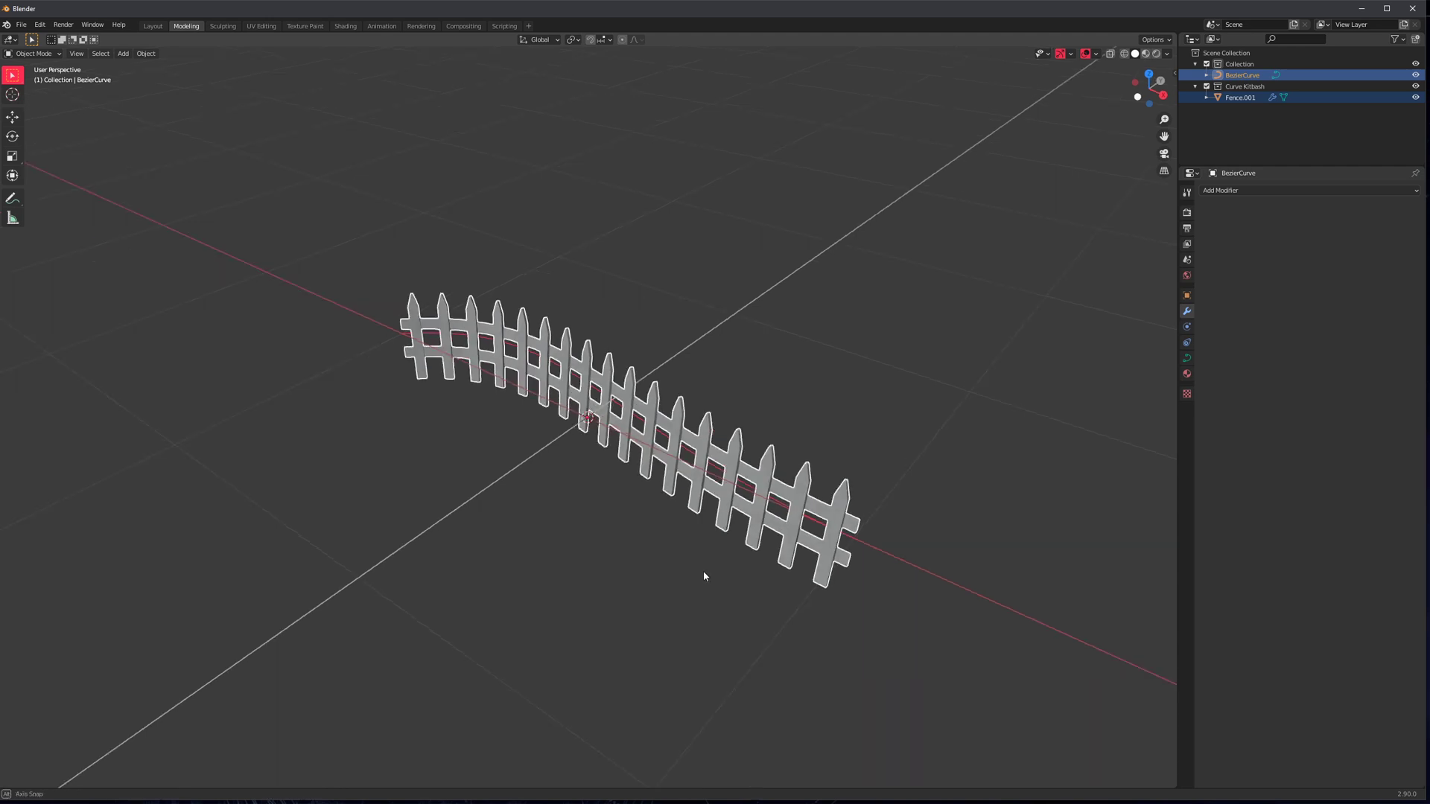
pyautogui.moveTo(703, 571); pyautogui.dragTo(734, 477, button='middle')
pyautogui.scroll(4, 730, 480)
pyautogui.scroll(-5, 587, 492)
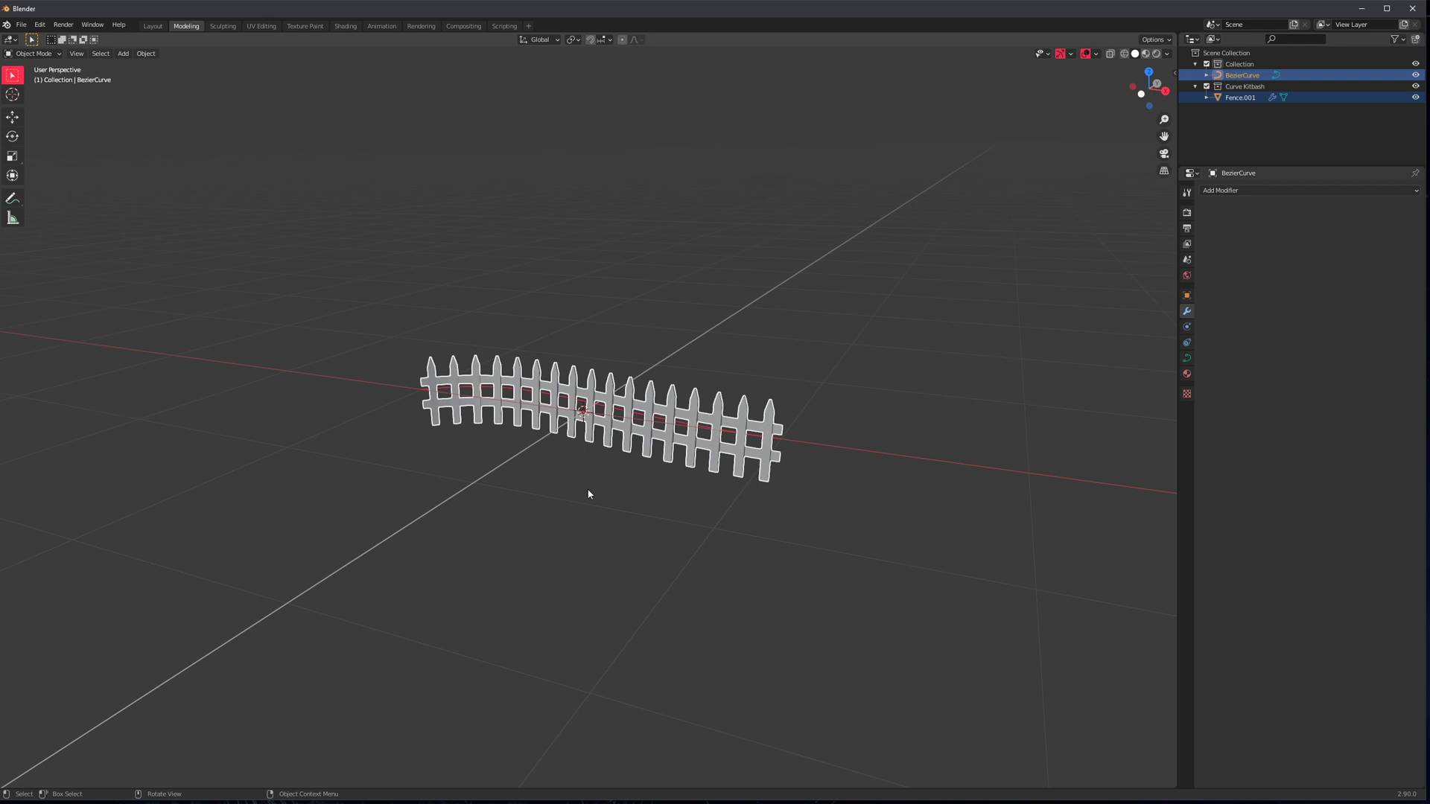
# Delete the curve with its fence and add a Bezier circle
pyautogui.press('Delete')
pyautogui.moveTo(588, 492); pyautogui.dragTo(641, 466, button='middle')
pyautogui.hotkey('shift', 'a')
pyautogui.moveTo(646, 408)
pyautogui.click(701, 427)
pyautogui.scroll(3, 709, 428)
# Array the Fence preset around the Bezier circle with Curve Basher and adjust its rotation
pyautogui.hotkey('ctrl', 'shift', 't')
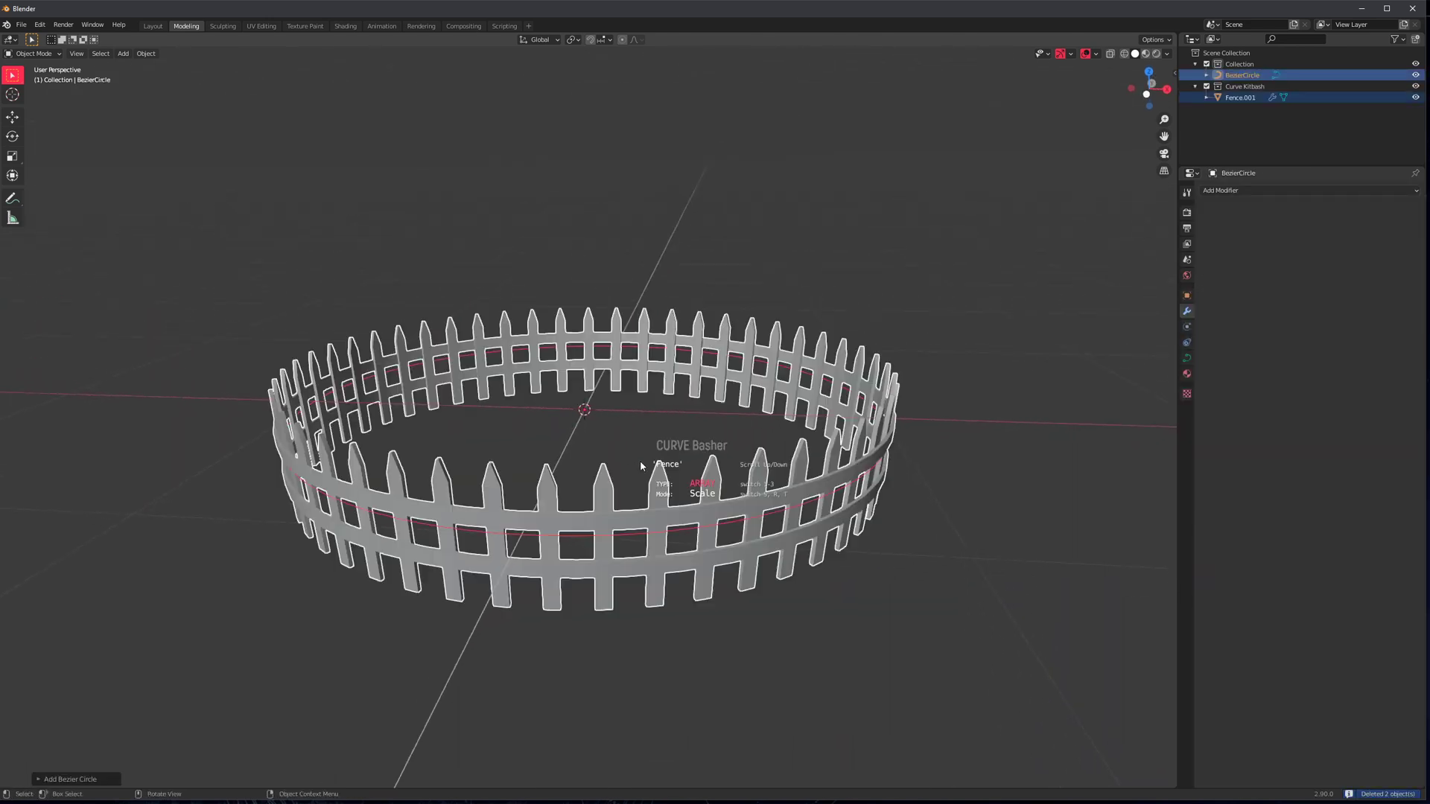
pyautogui.press('r')
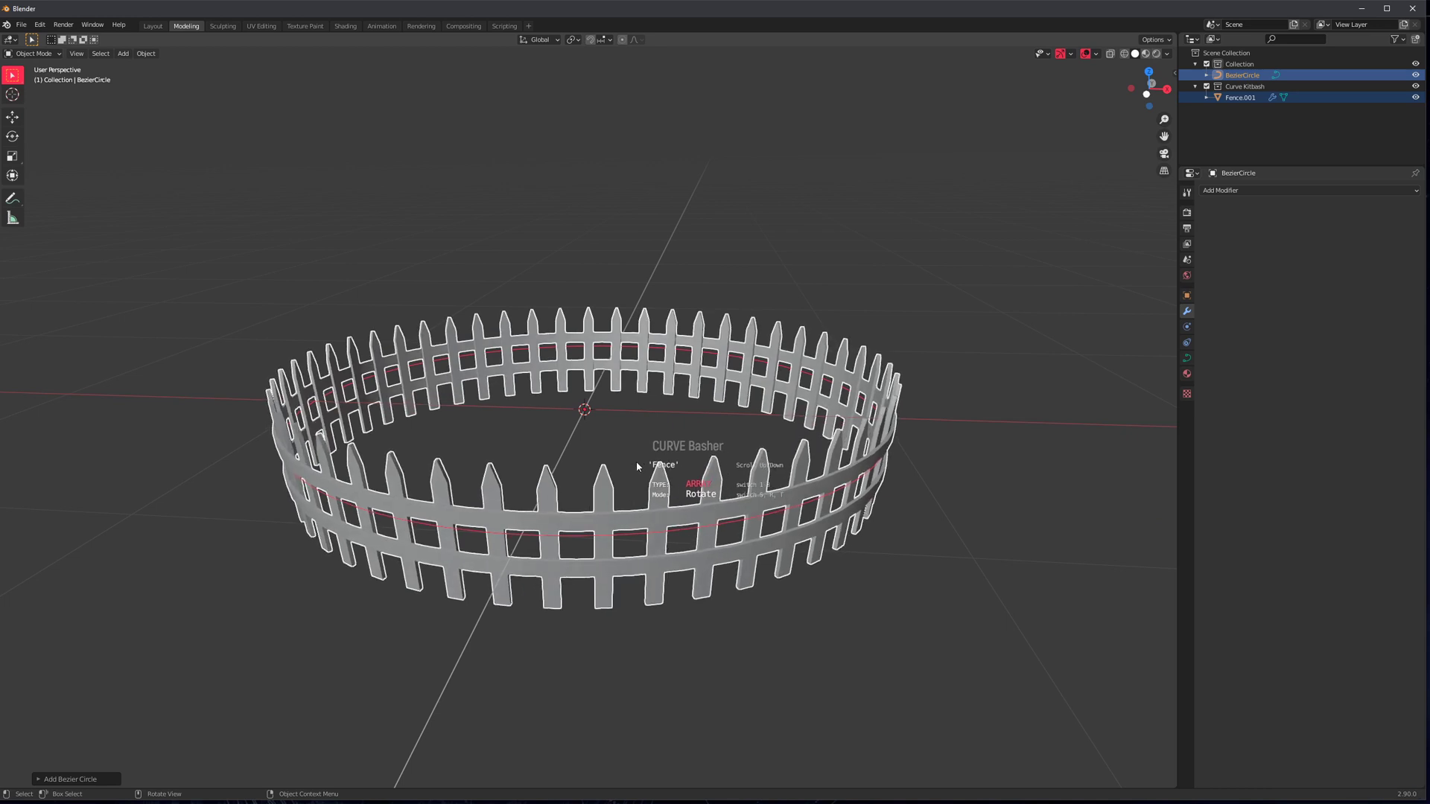
pyautogui.click(656, 467)
pyautogui.click(890, 570)
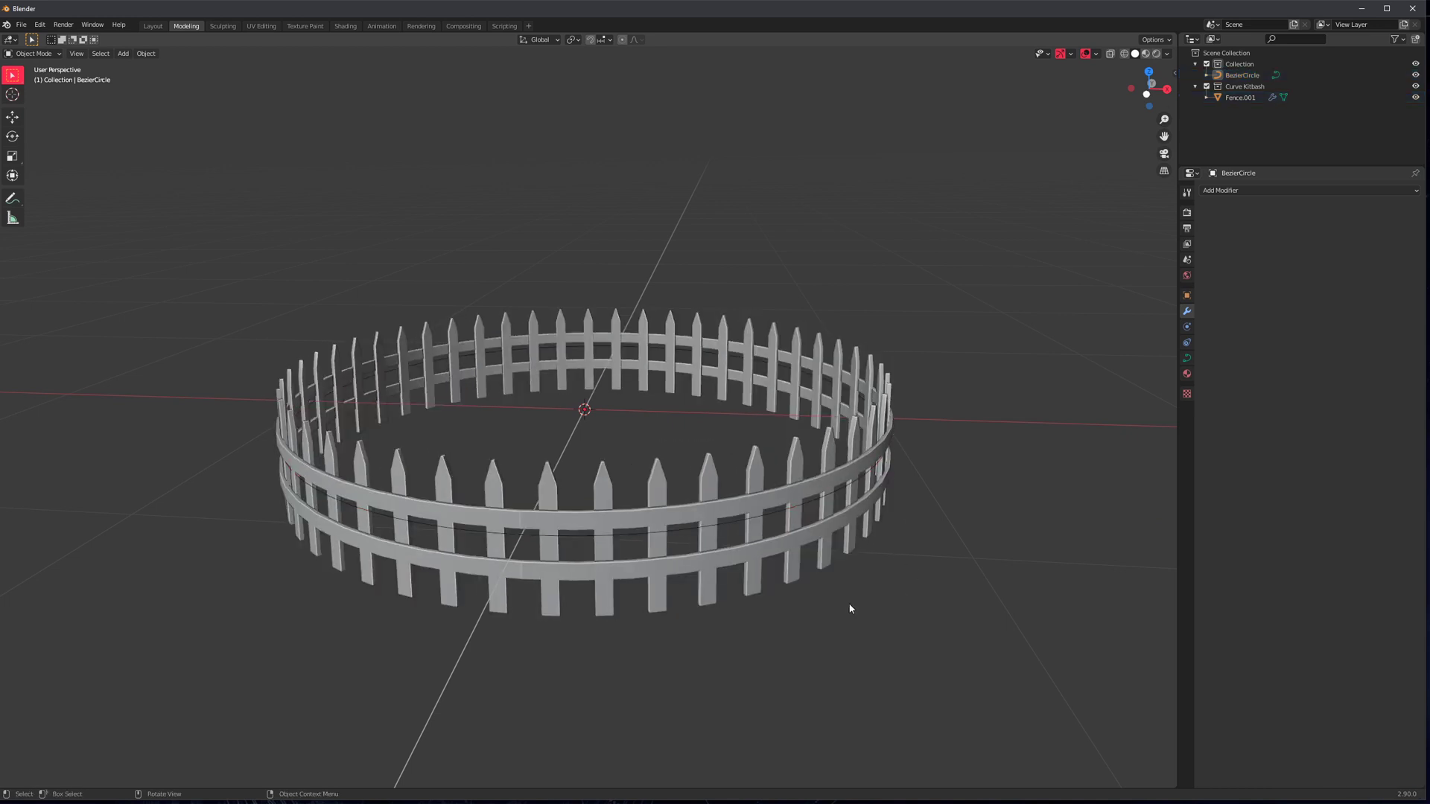
pyautogui.moveTo(645, 648)
pyautogui.mouseDown(button='middle')
pyautogui.moveTo(822, 644)
pyautogui.moveTo(655, 657)
pyautogui.moveTo(672, 651)
pyautogui.mouseUp(button='middle')
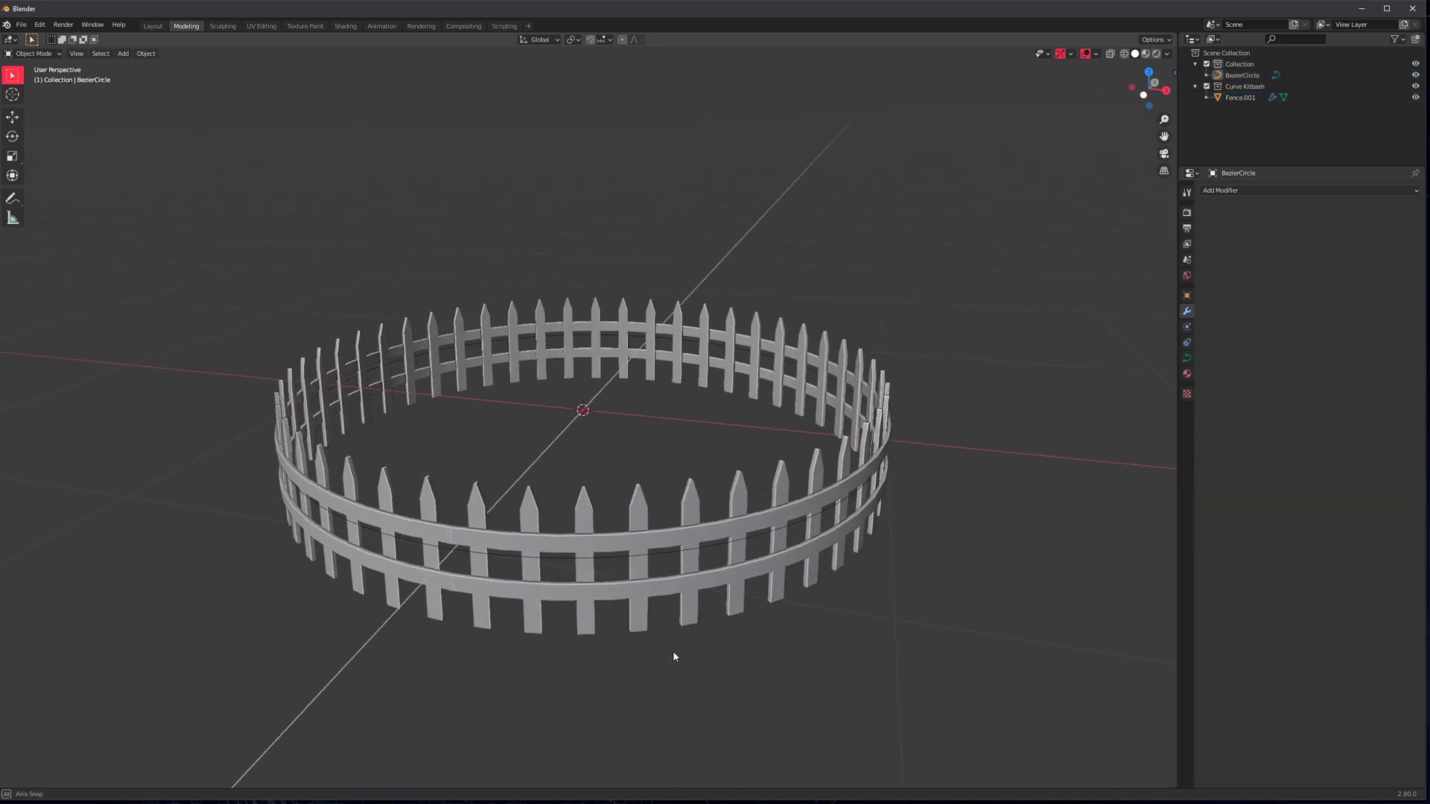
# Close the test scene without saving, switch to Hydraulic.blend, and select and copy the hydraulic model kb04
pyautogui.click(1413, 8)
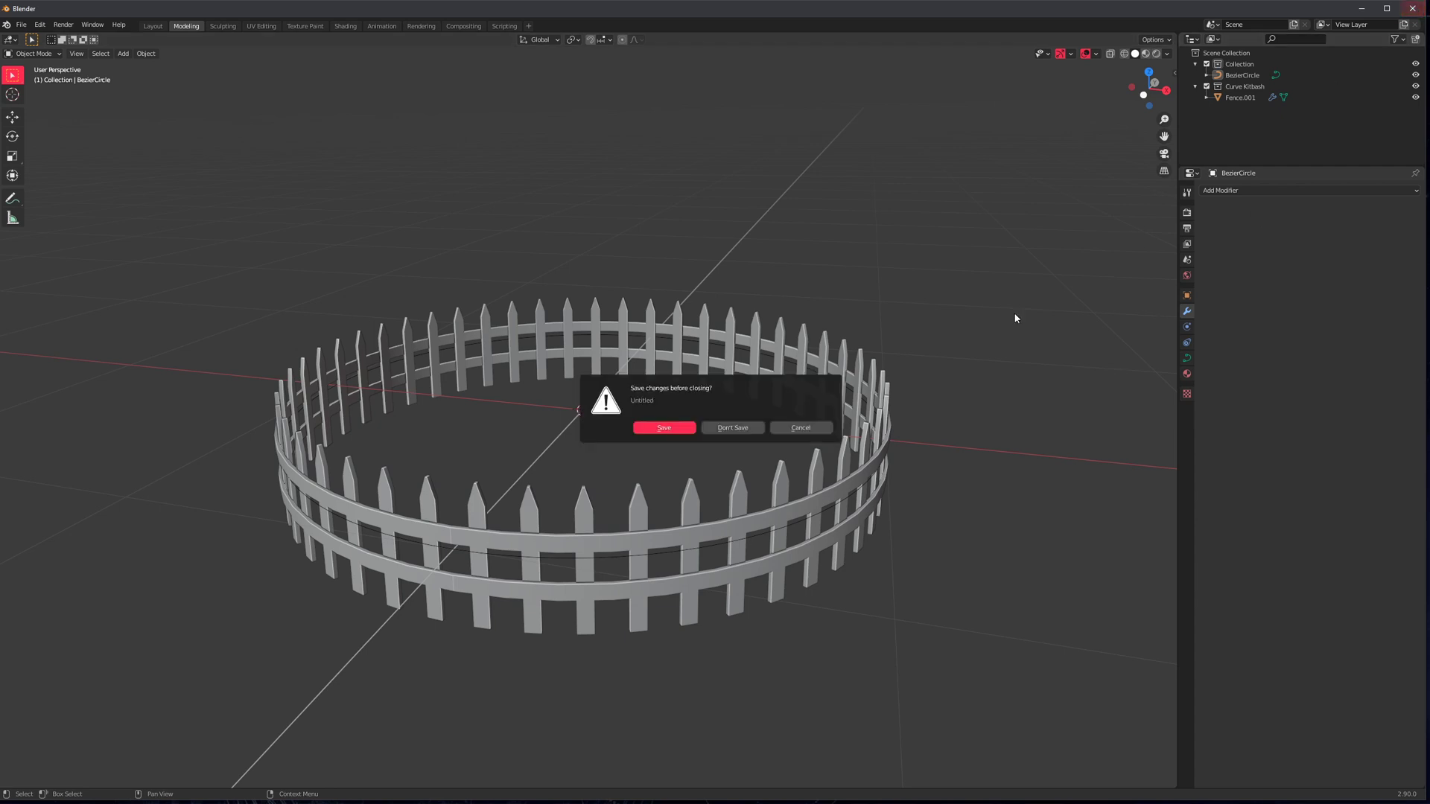
pyautogui.click(733, 428)
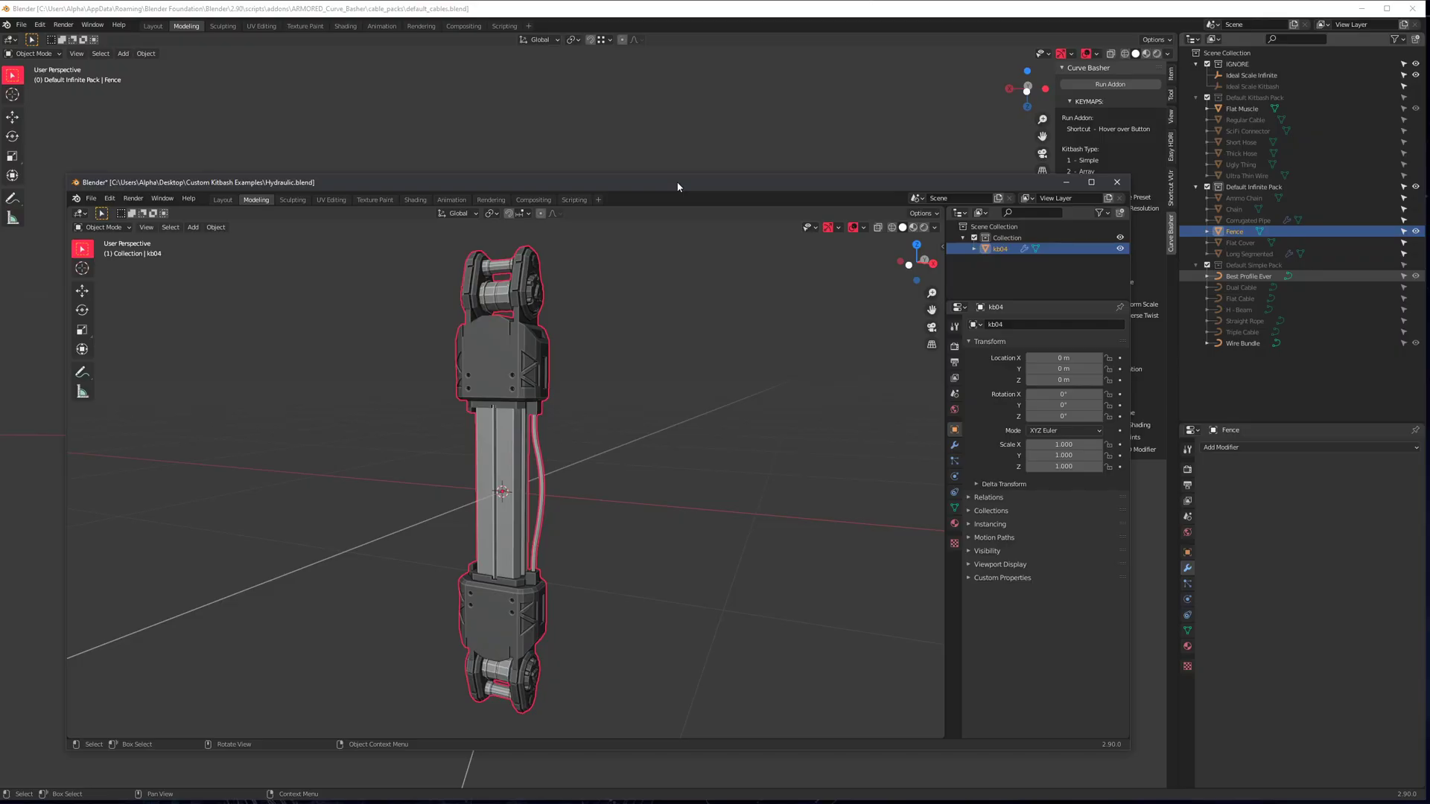
pyautogui.doubleClick(674, 185)
pyautogui.click(758, 445)
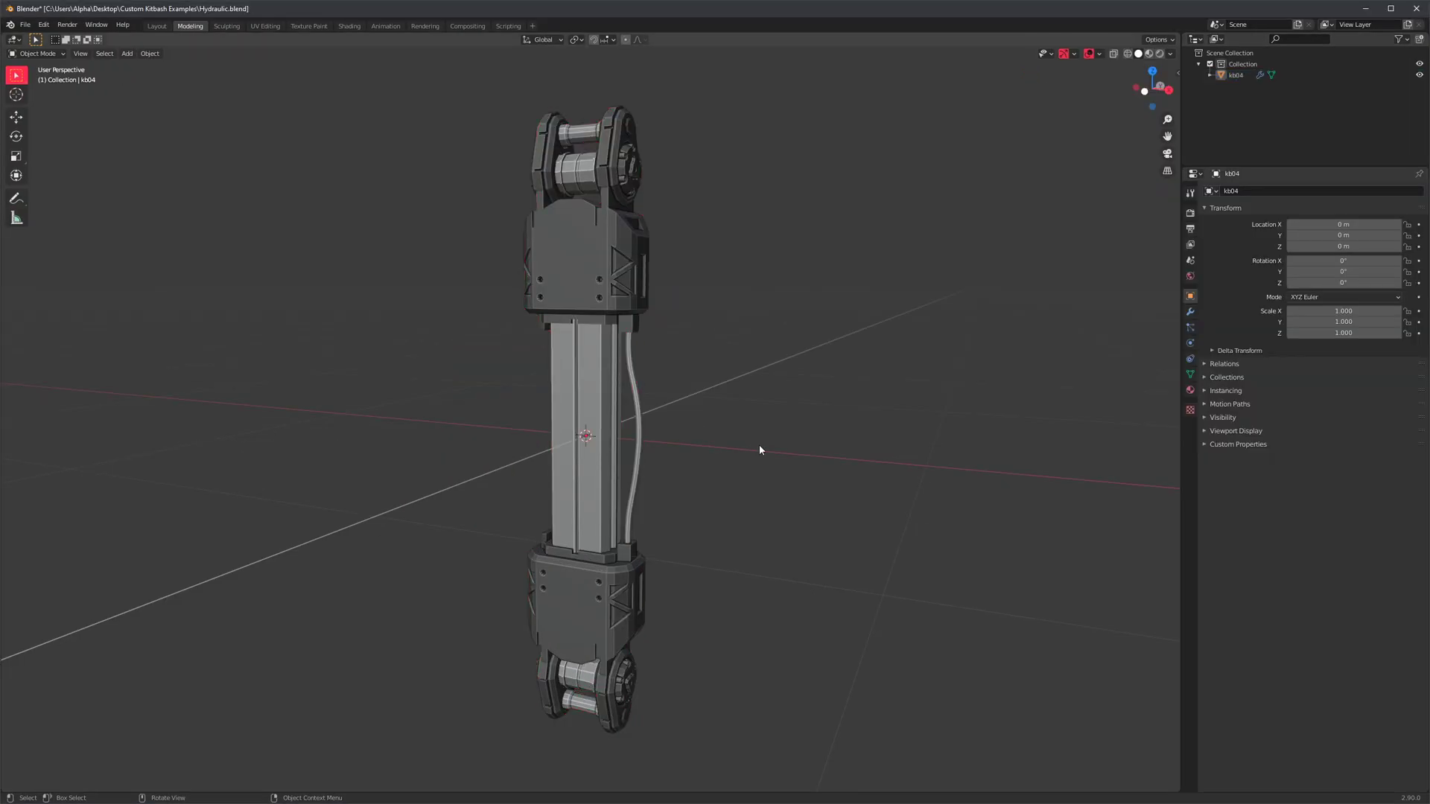
pyautogui.moveTo(744, 474); pyautogui.dragTo(1033, 428, button='middle')
pyautogui.click(579, 290)
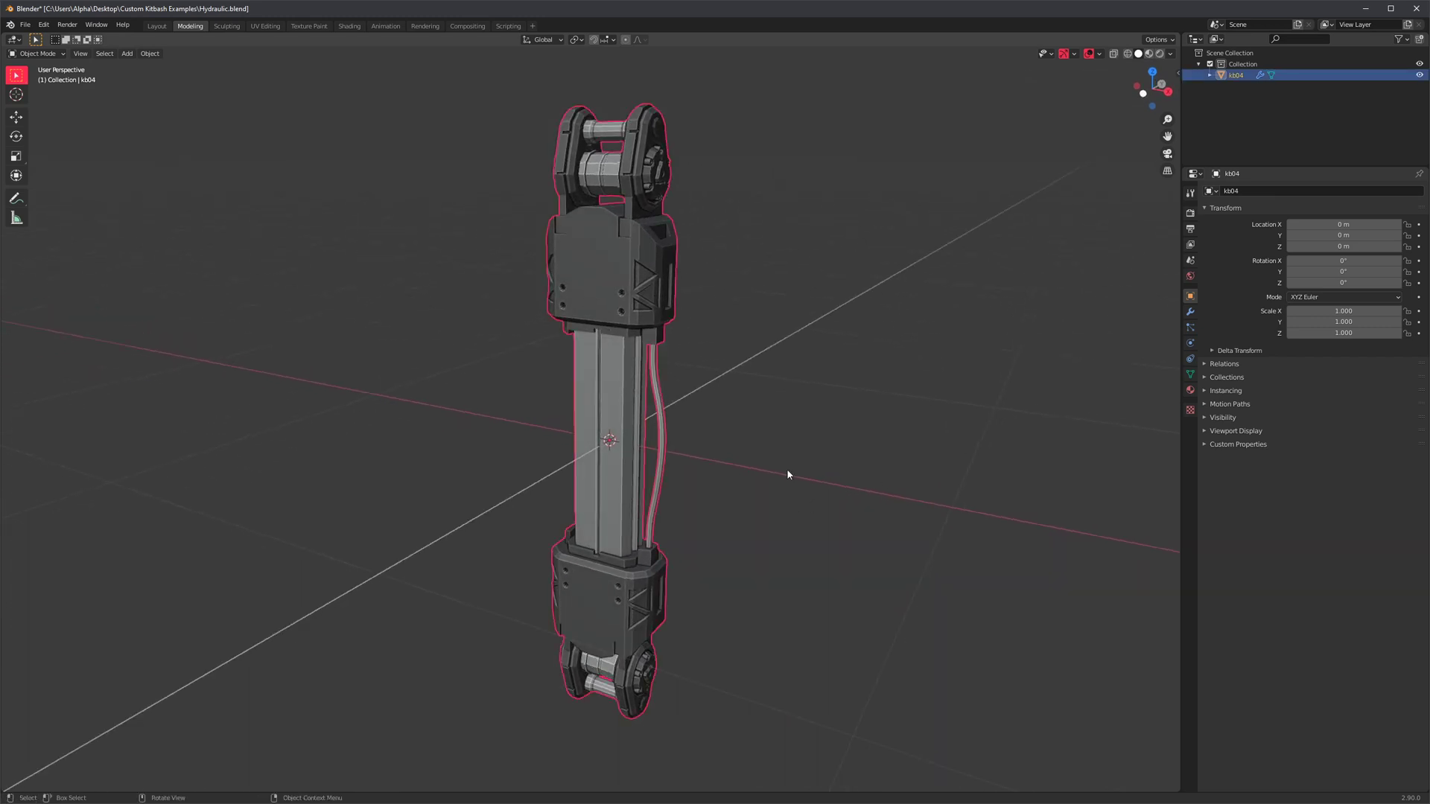
pyautogui.moveTo(787, 468); pyautogui.dragTo(781, 467, button='middle')
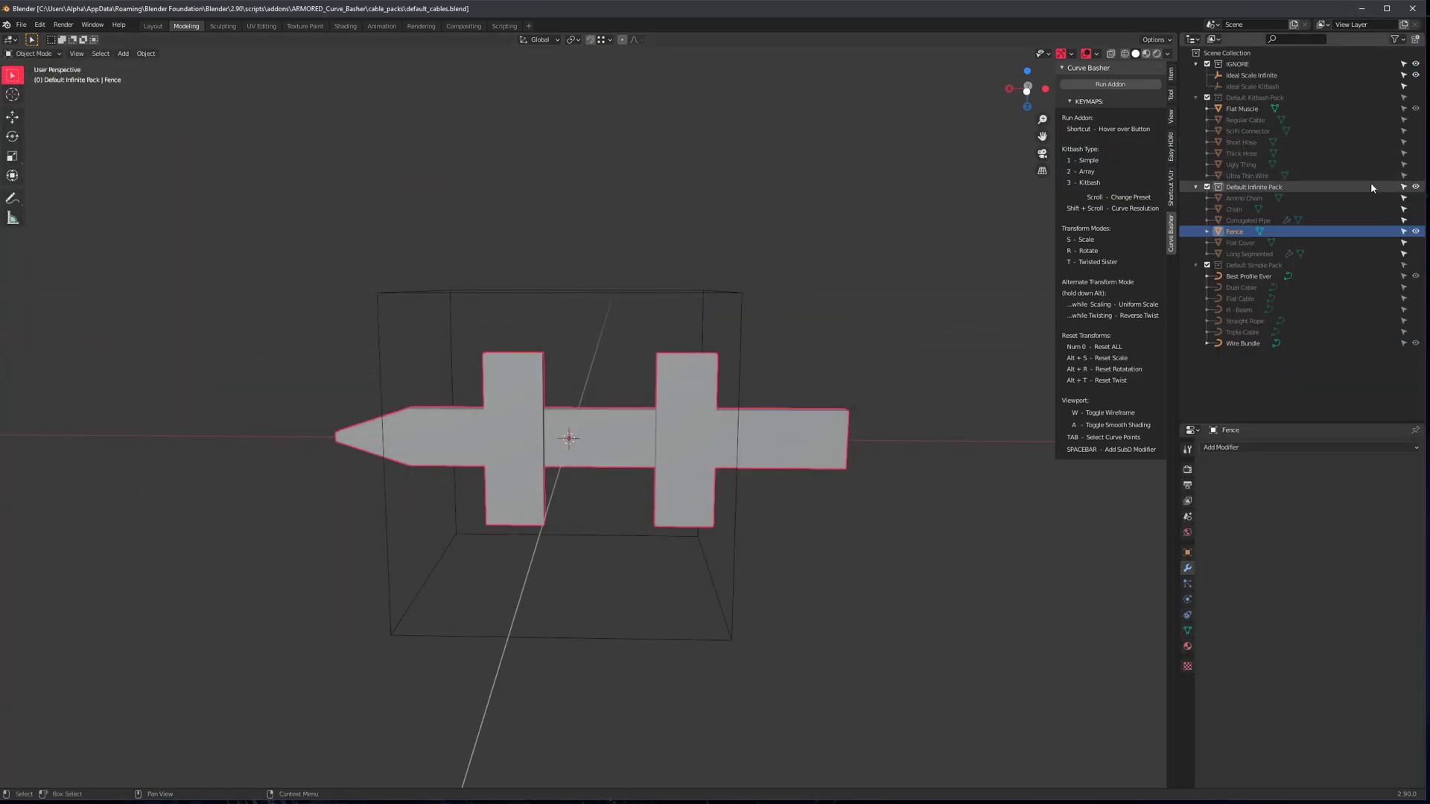
# In default_cables.blend, show Default Kitbash Pack instead of Default Infinite Pack and paste the hydraulic model into it
pyautogui.click(1416, 187)
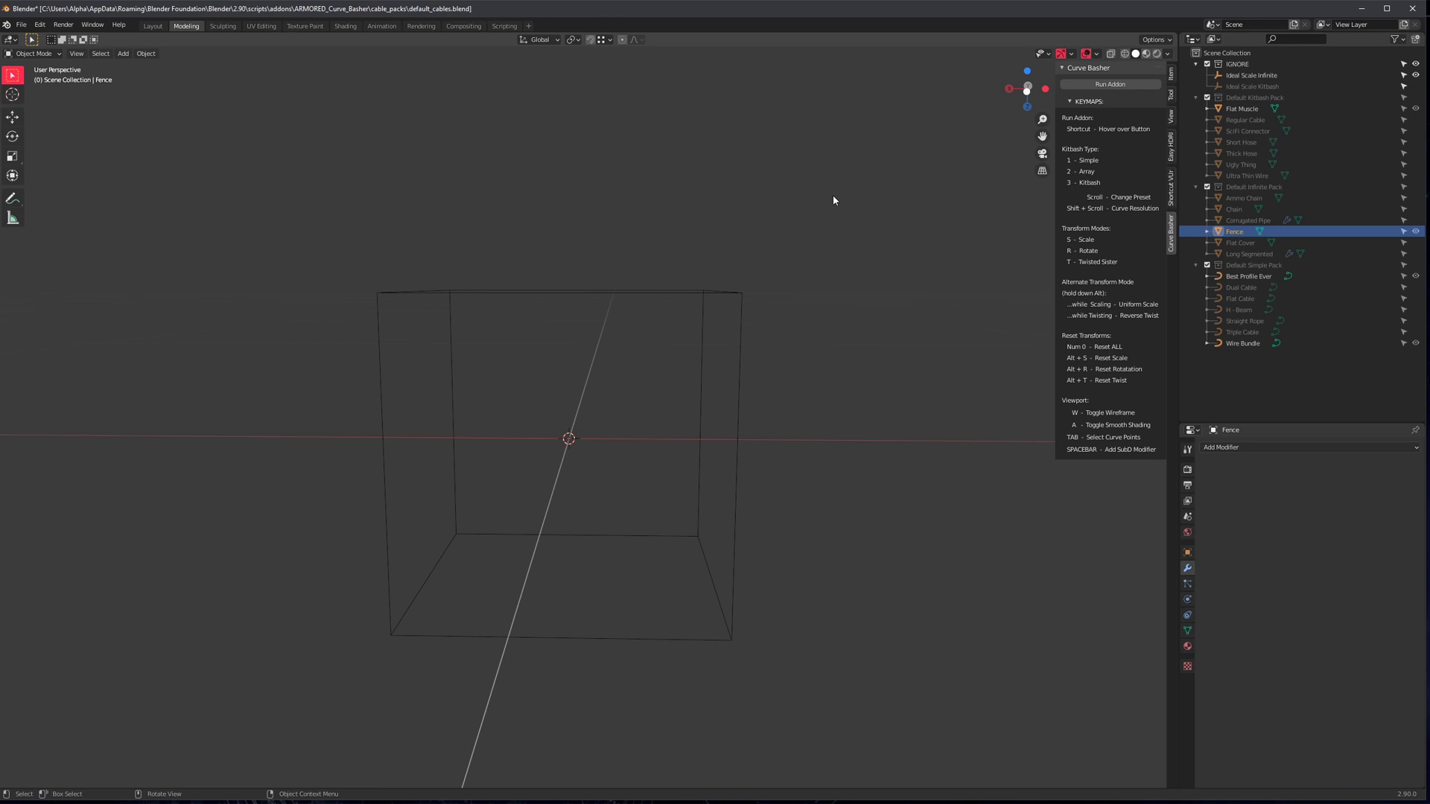
pyautogui.click(1416, 99)
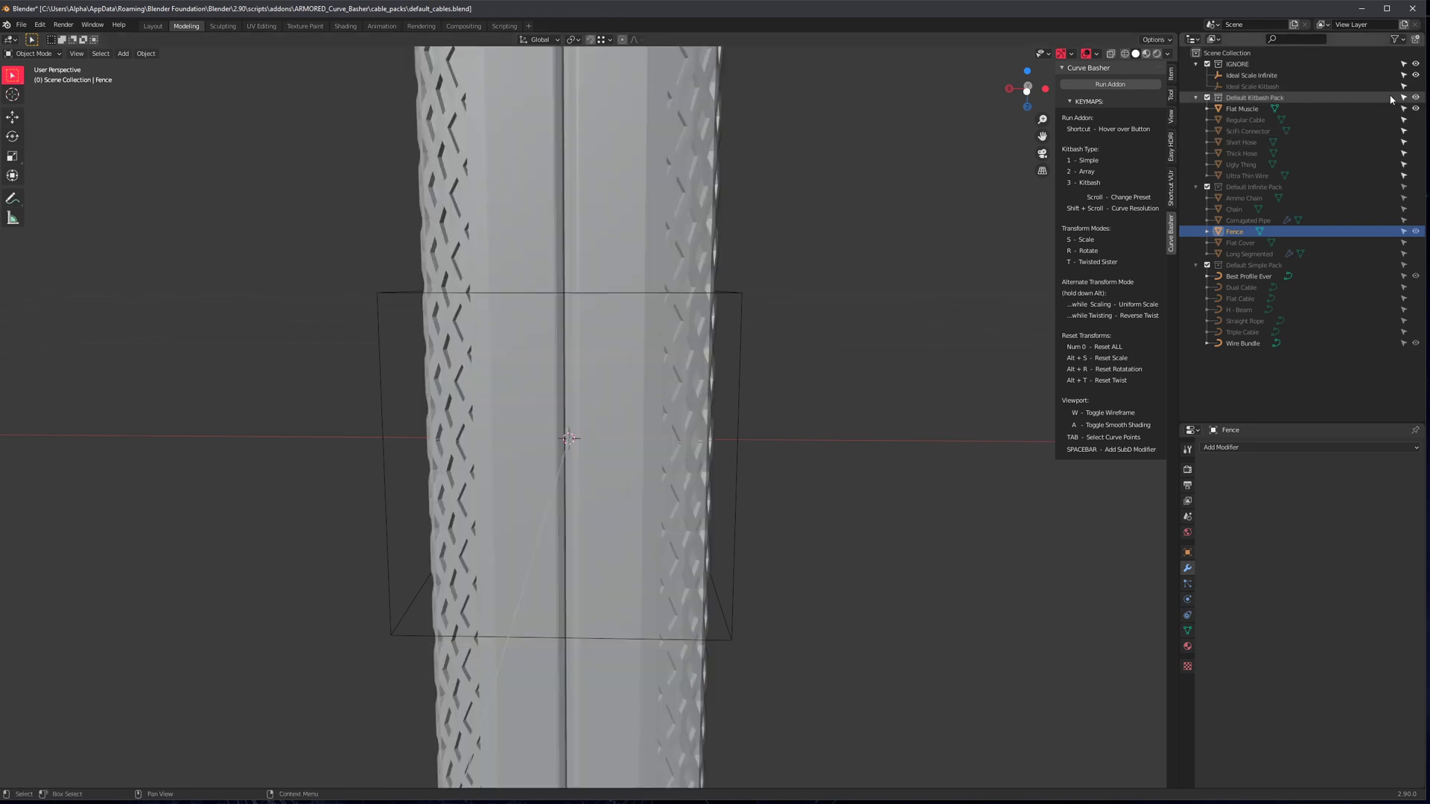
pyautogui.click(1259, 102)
pyautogui.scroll(-10, 729, 172)
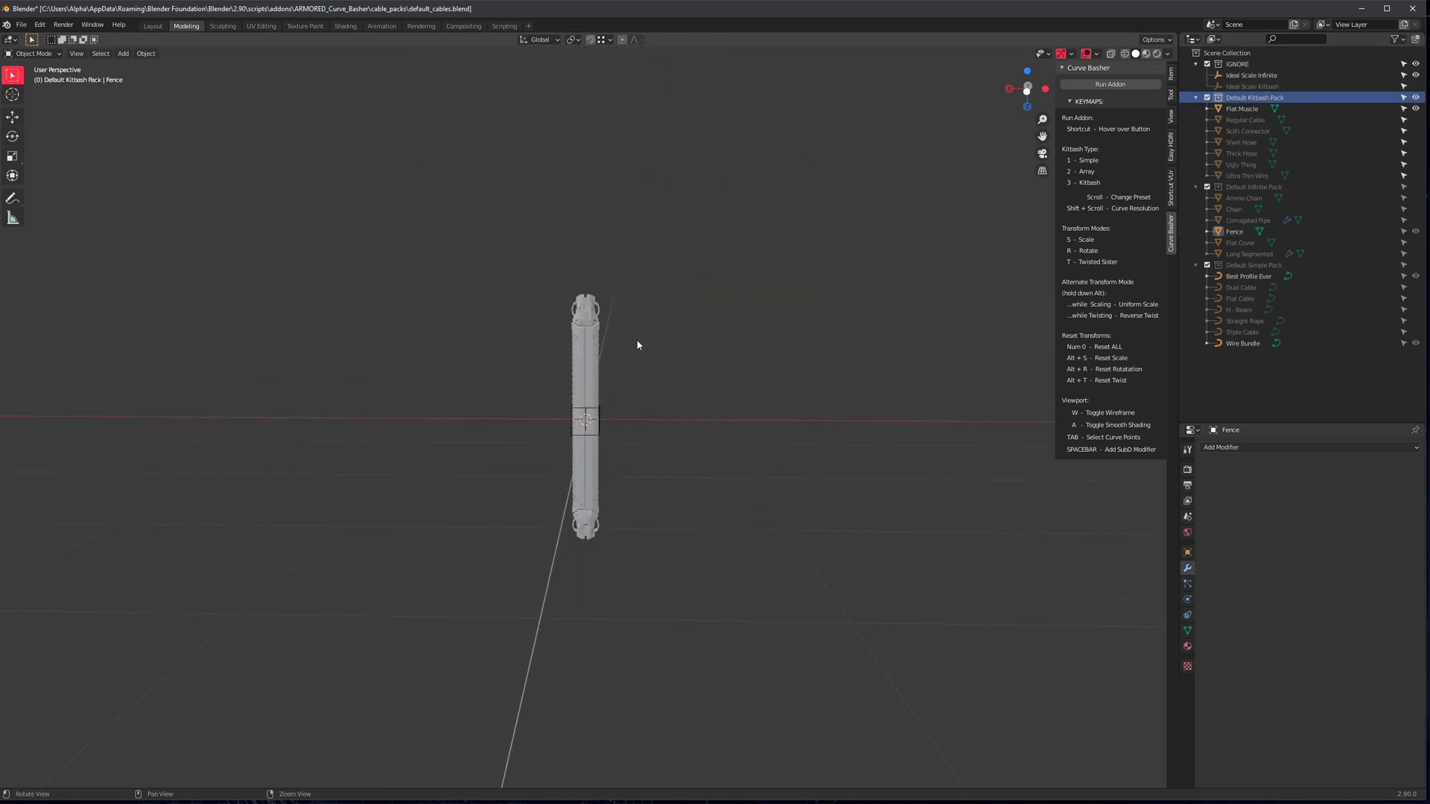
pyautogui.scroll(4, 639, 345)
pyautogui.hotkey('ctrl', 'v')
pyautogui.scroll(-3, 642, 430)
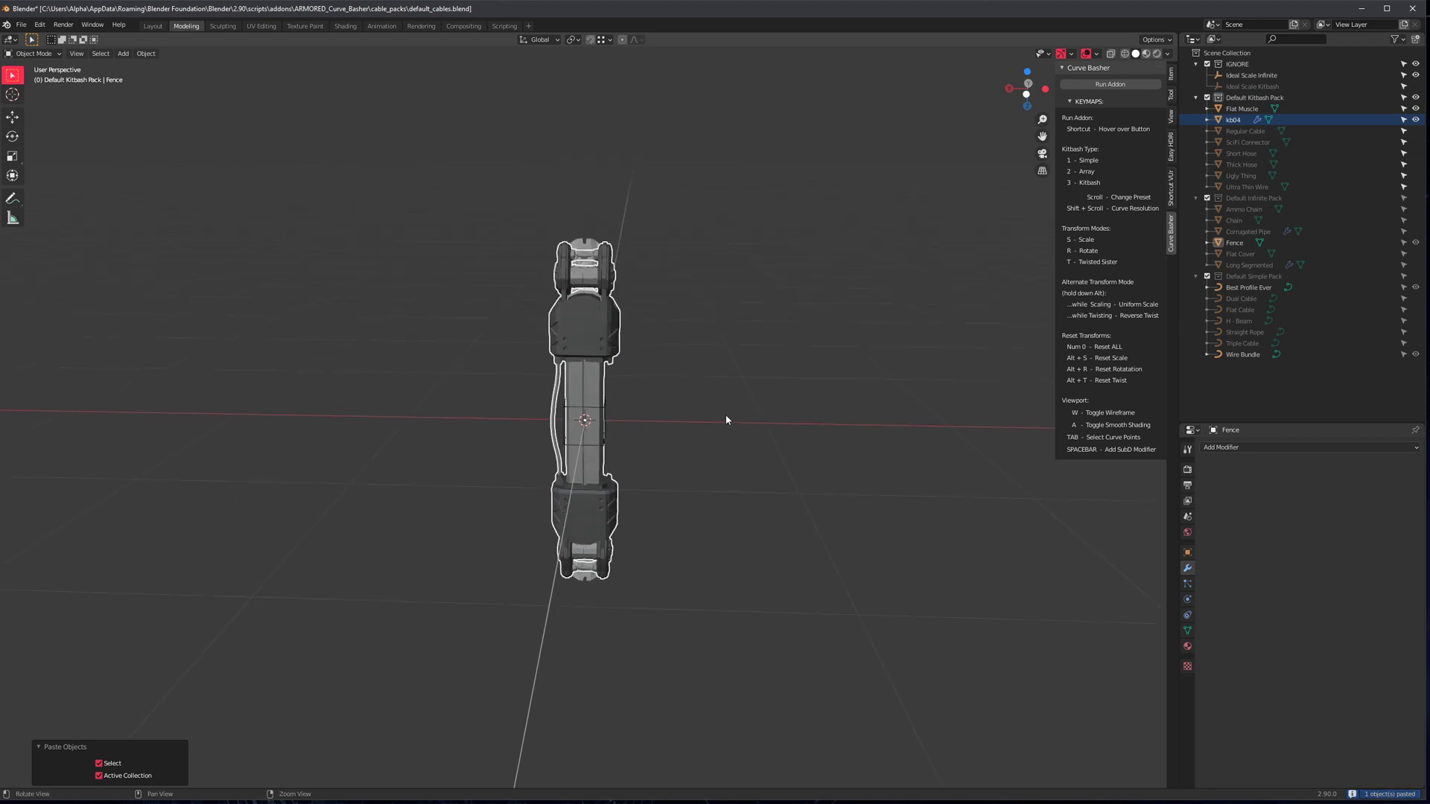
pyautogui.moveTo(728, 418); pyautogui.dragTo(754, 377, button='middle')
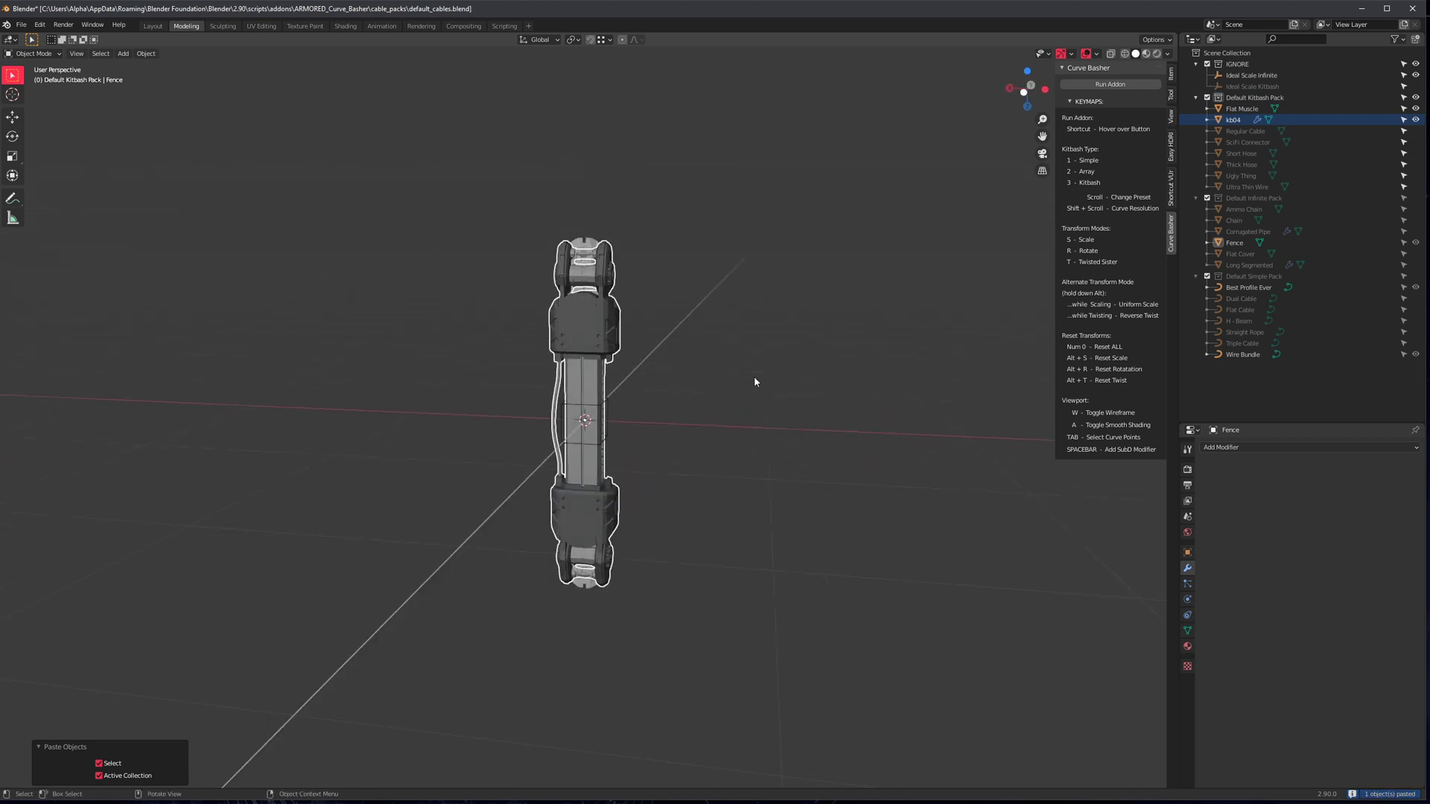
# Hide Flat Muscle and apply all transforms to the pasted hydraulic model
pyautogui.click(1416, 109)
pyautogui.scroll(4, 681, 343)
pyautogui.click(599, 260)
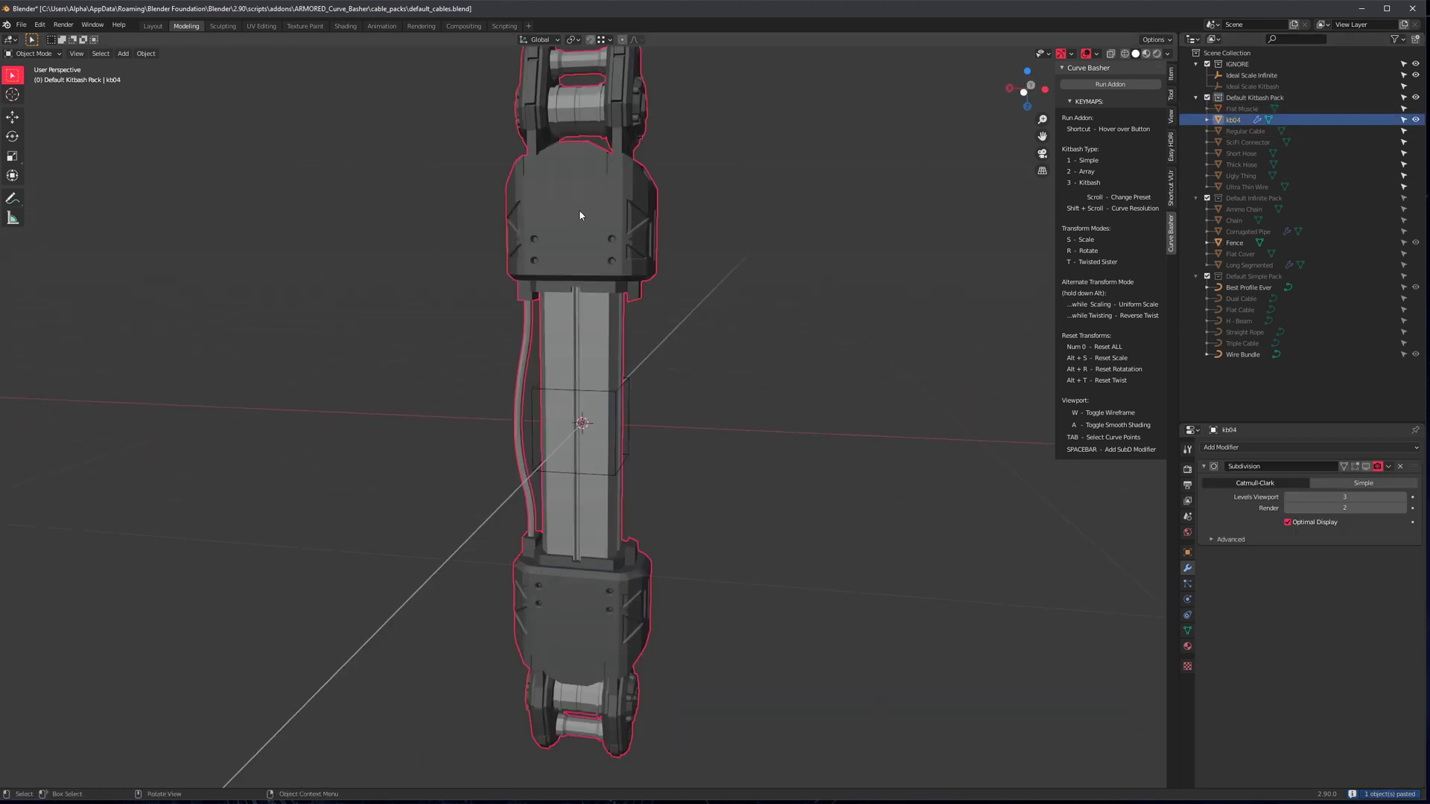
pyautogui.hotkey('ctrl', 'a')
pyautogui.click(840, 343)
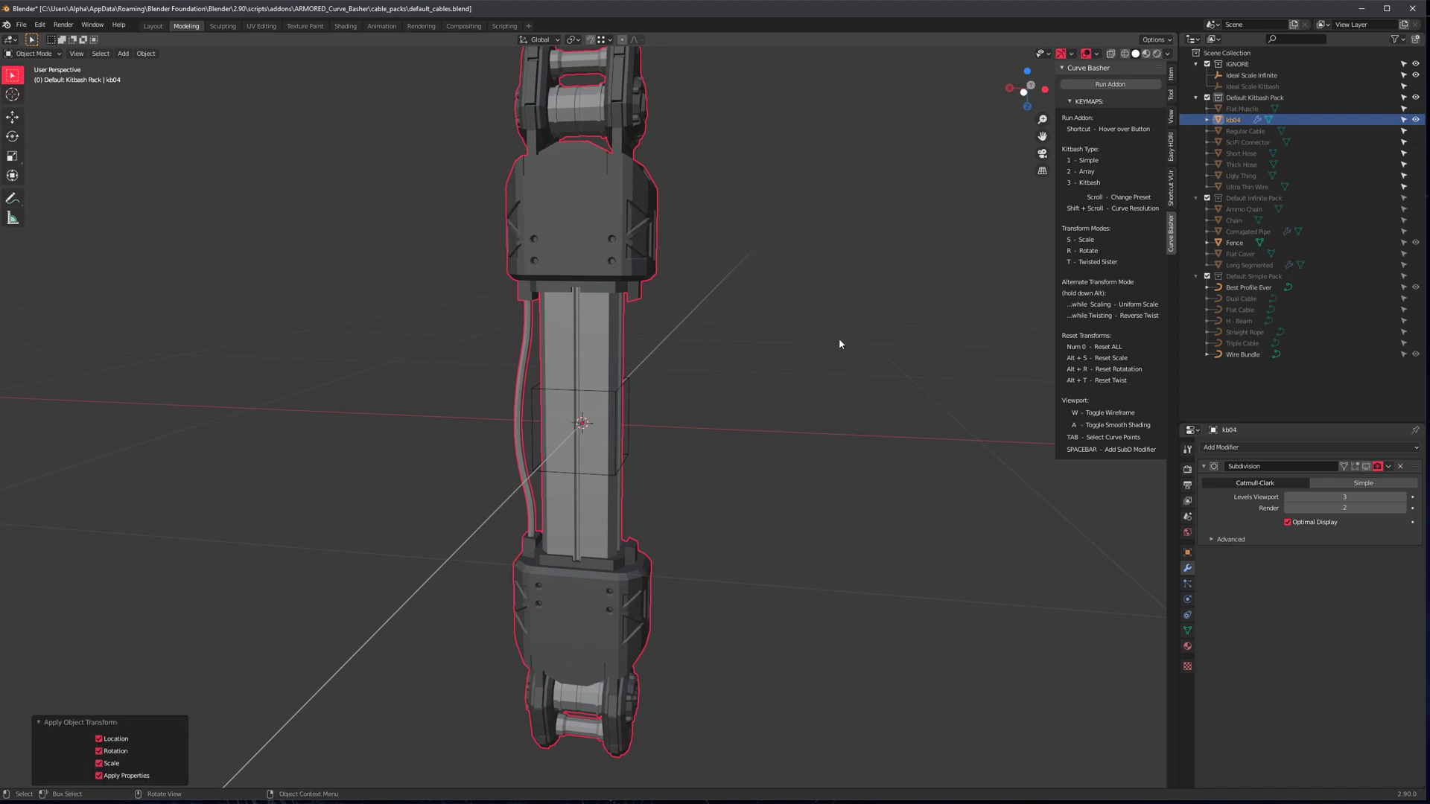
pyautogui.moveTo(758, 345); pyautogui.dragTo(745, 391, button='middle')
# Rename the kb04 object "Hydraulic" and save the cable pack file
pyautogui.press('F2')
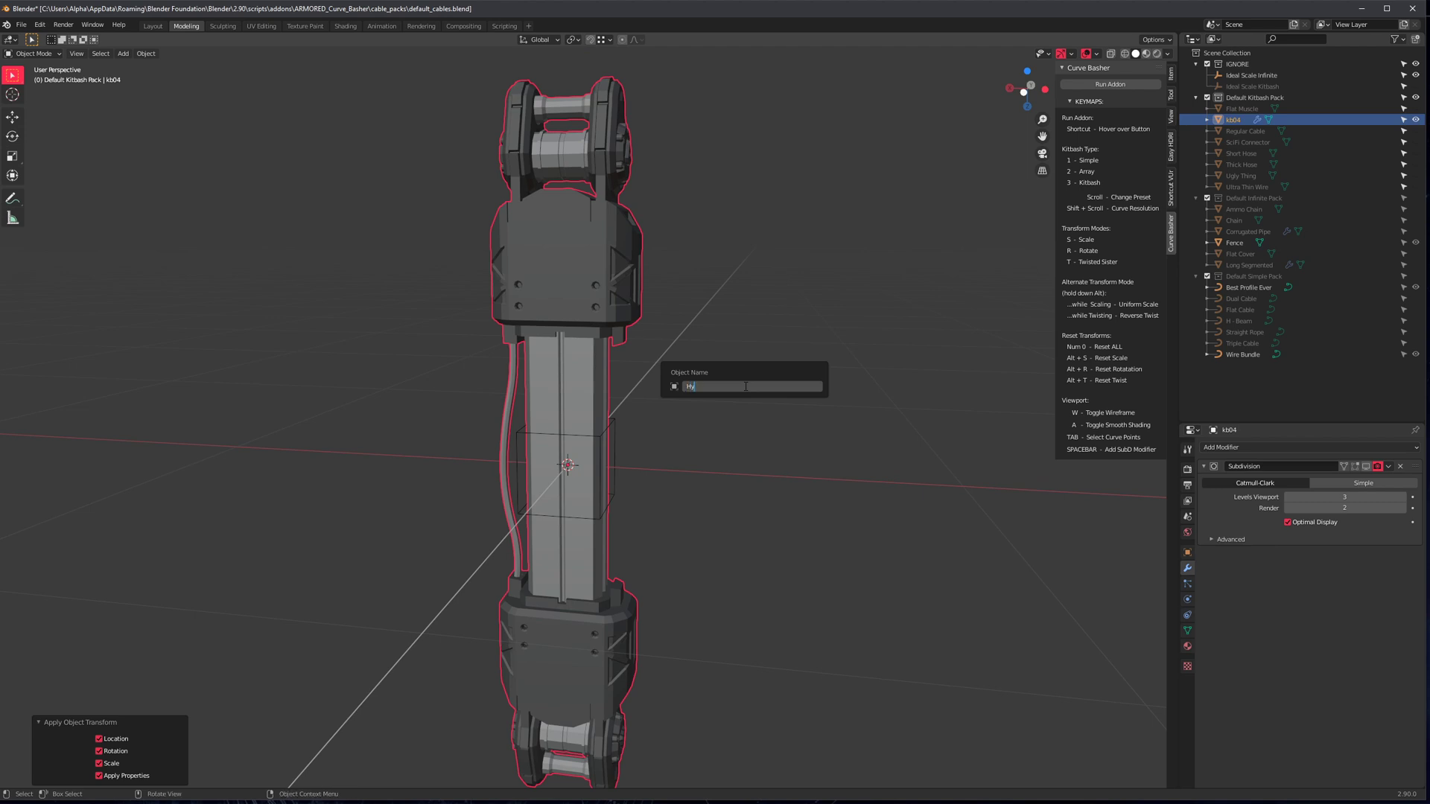
pyautogui.press('Return')
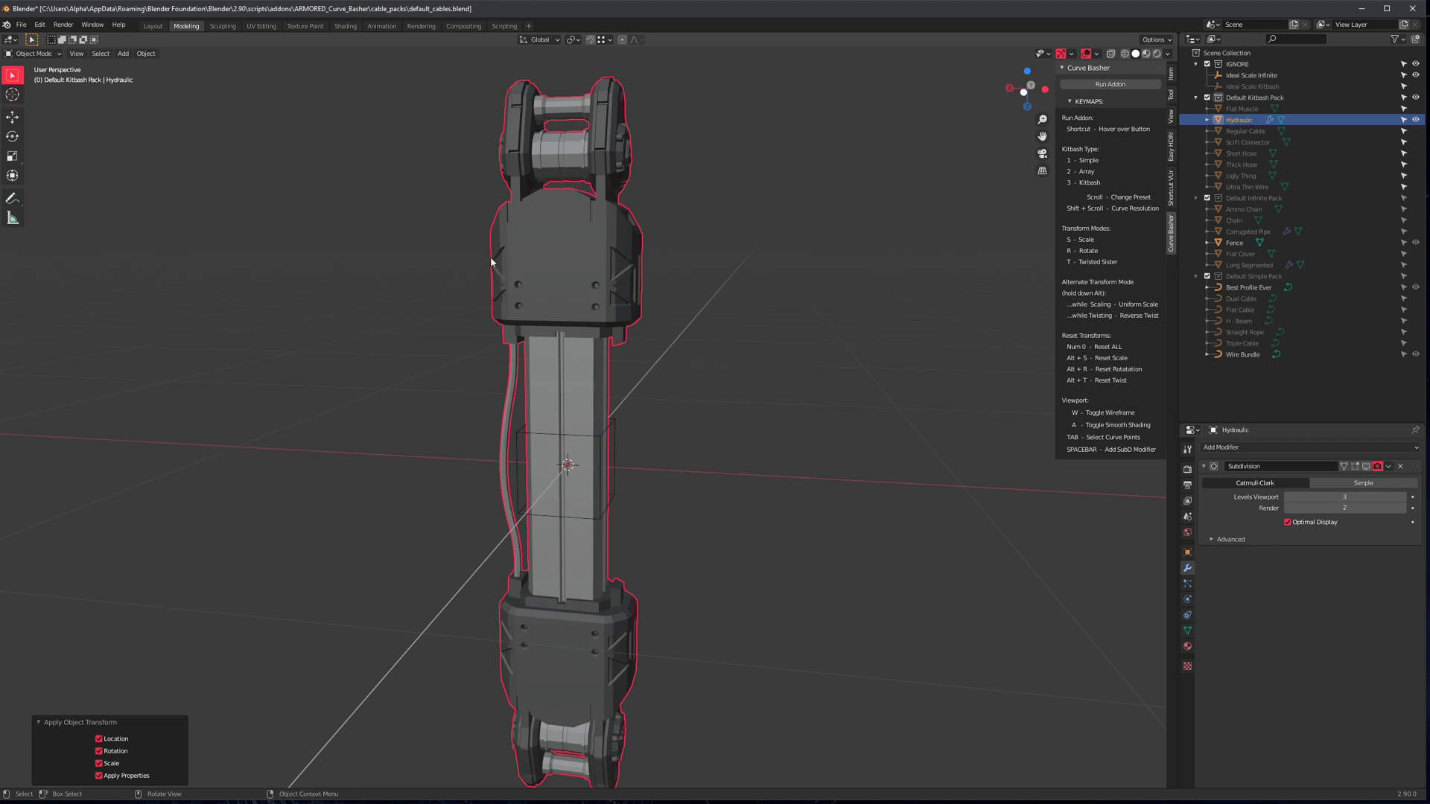
pyautogui.moveTo(576, 354); pyautogui.dragTo(727, 346, button='middle')
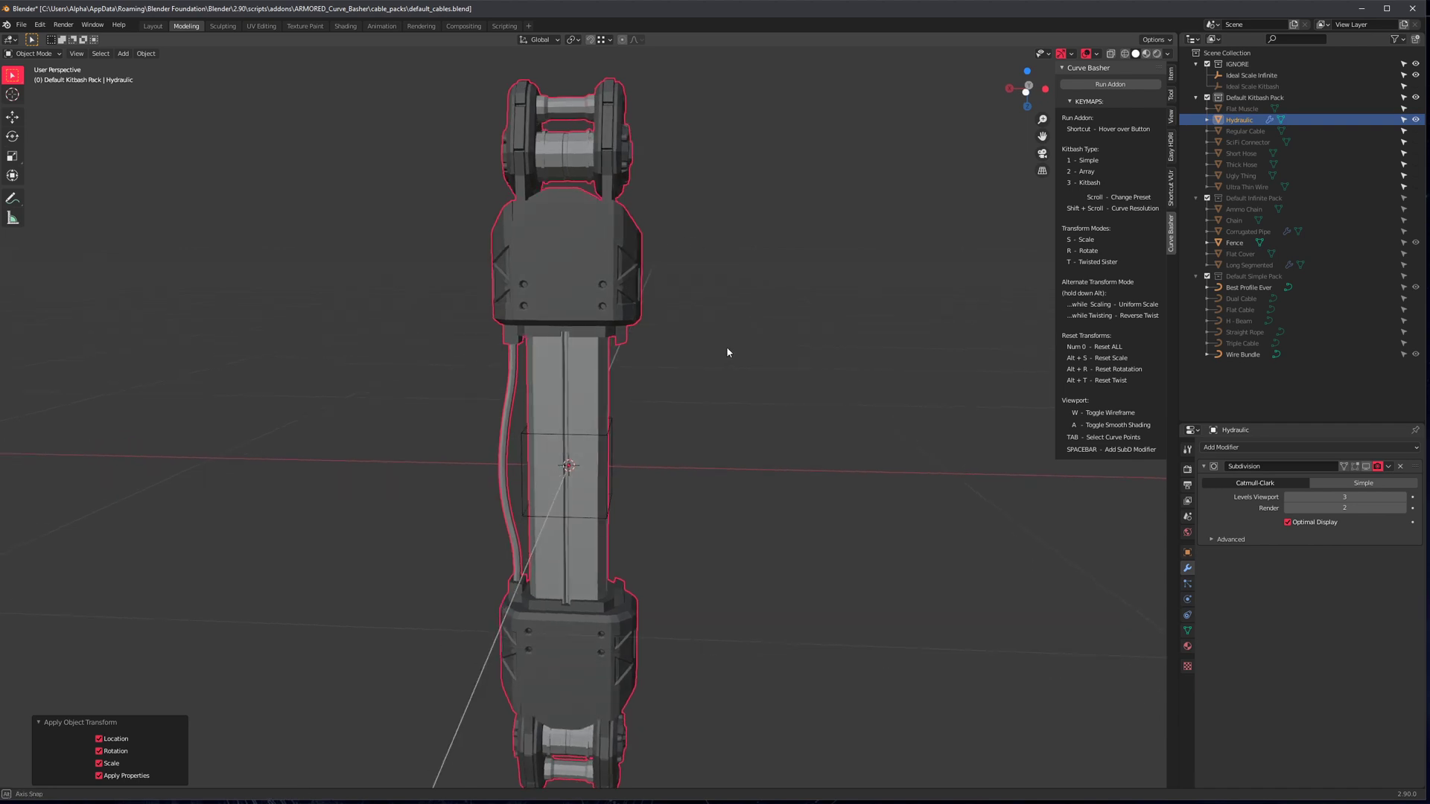
pyautogui.moveTo(837, 296); pyautogui.dragTo(793, 411, button='middle')
pyautogui.hotkey('ctrl', 's')
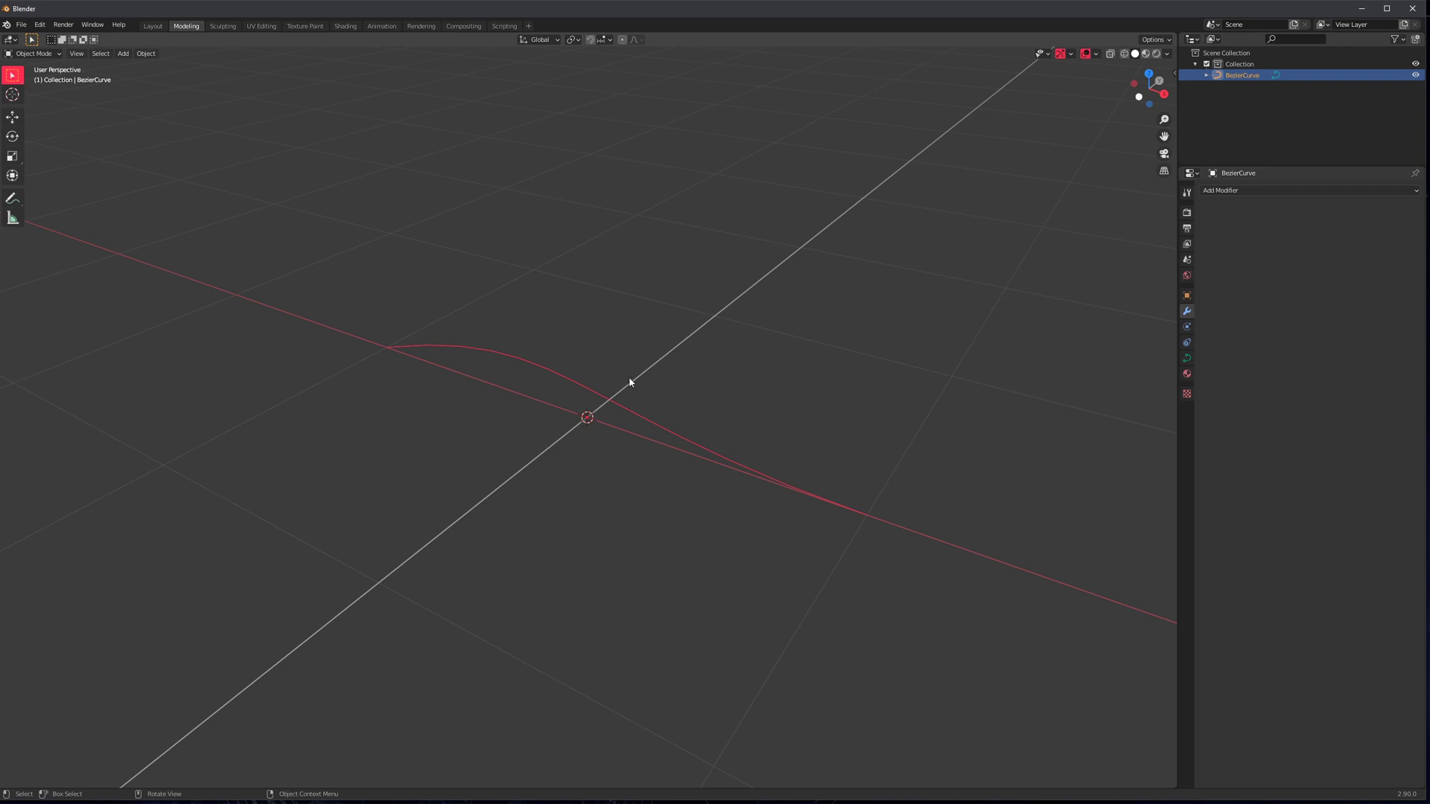
pyautogui.press('Delete')
pyautogui.hotkey('shift', 'a')
pyautogui.hotkey('ctrl', 'z')
# In the test scene, run Curve Basher on the Bezier curve and choose the Hydraulic kitbash preset
pyautogui.hotkey('ctrl', 'shift', 'c')
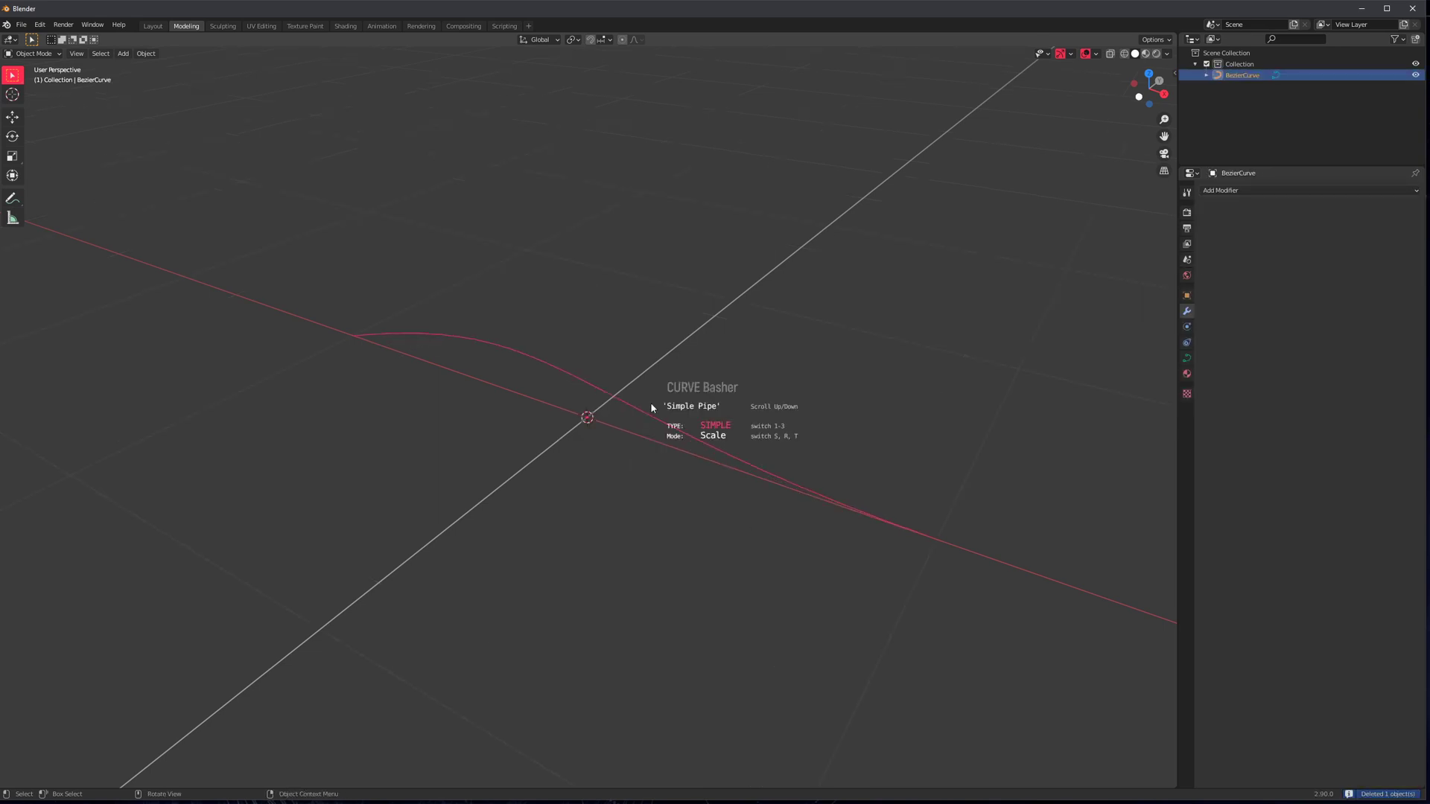
pyautogui.press('2')
pyautogui.scroll(-1, 651, 404)
pyautogui.scroll(1, 651, 404)
pyautogui.scroll(-1, 651, 403)
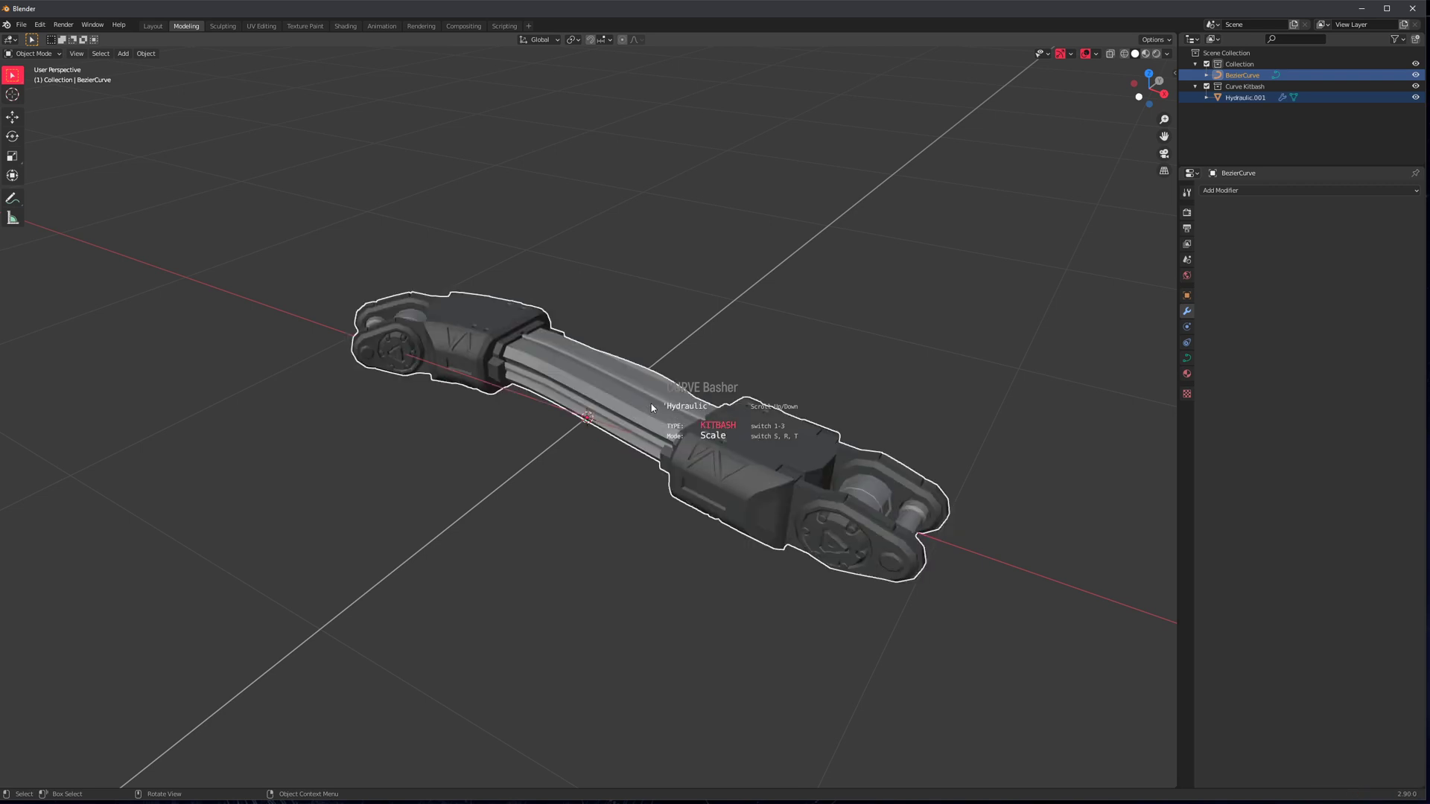
pyautogui.moveTo(651, 404); pyautogui.dragTo(706, 374, button='middle')
# Delete the curve with its hydraulic and add a cube
pyautogui.press('Delete')
pyautogui.hotkey('shift', 'a')
pyautogui.moveTo(708, 373)
pyautogui.click(749, 381)
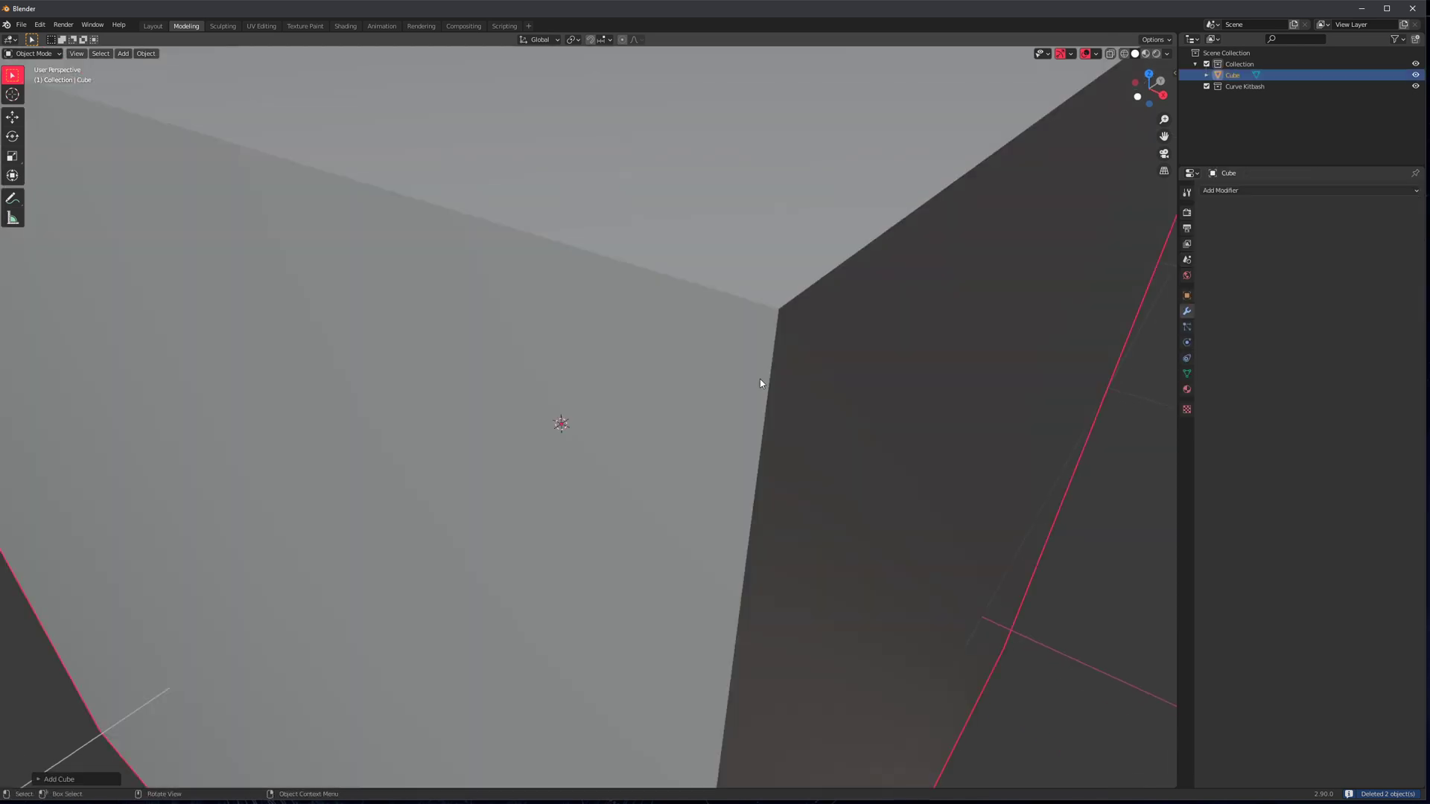
pyautogui.scroll(-8, 735, 414)
pyautogui.scroll(3, 660, 524)
# Run Curve Basher on the cube's nearest vertical edge with the Hydraulic kitbash preset and rotate the piece around the edge
pyautogui.press('Tab')
pyautogui.moveTo(652, 563); pyautogui.dragTo(665, 517, button='middle')
pyautogui.press('2')
pyautogui.click(578, 441)
pyautogui.moveTo(642, 338); pyautogui.dragTo(658, 366, button='middle')
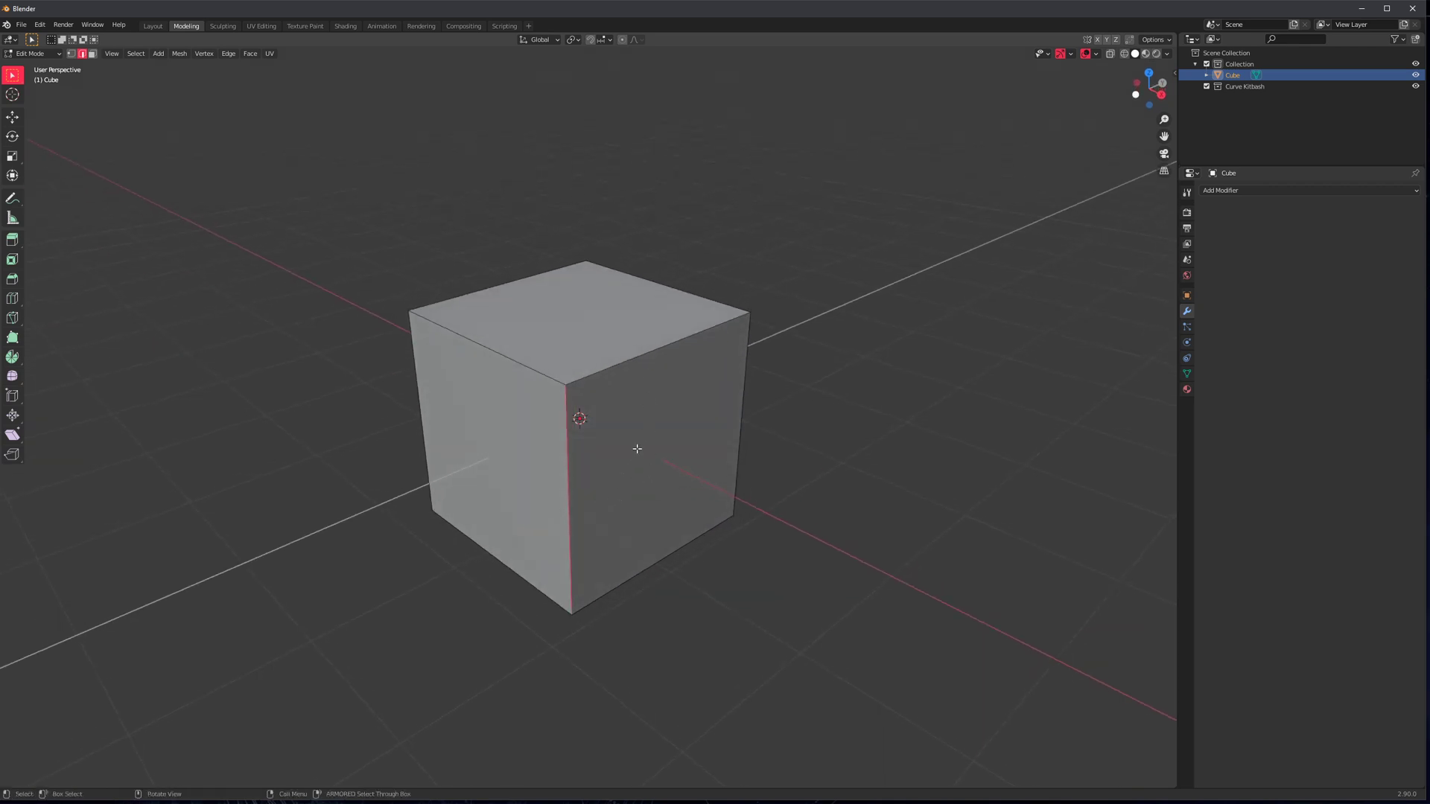
pyautogui.hotkey('ctrl', 'shift', 'alt', 't')
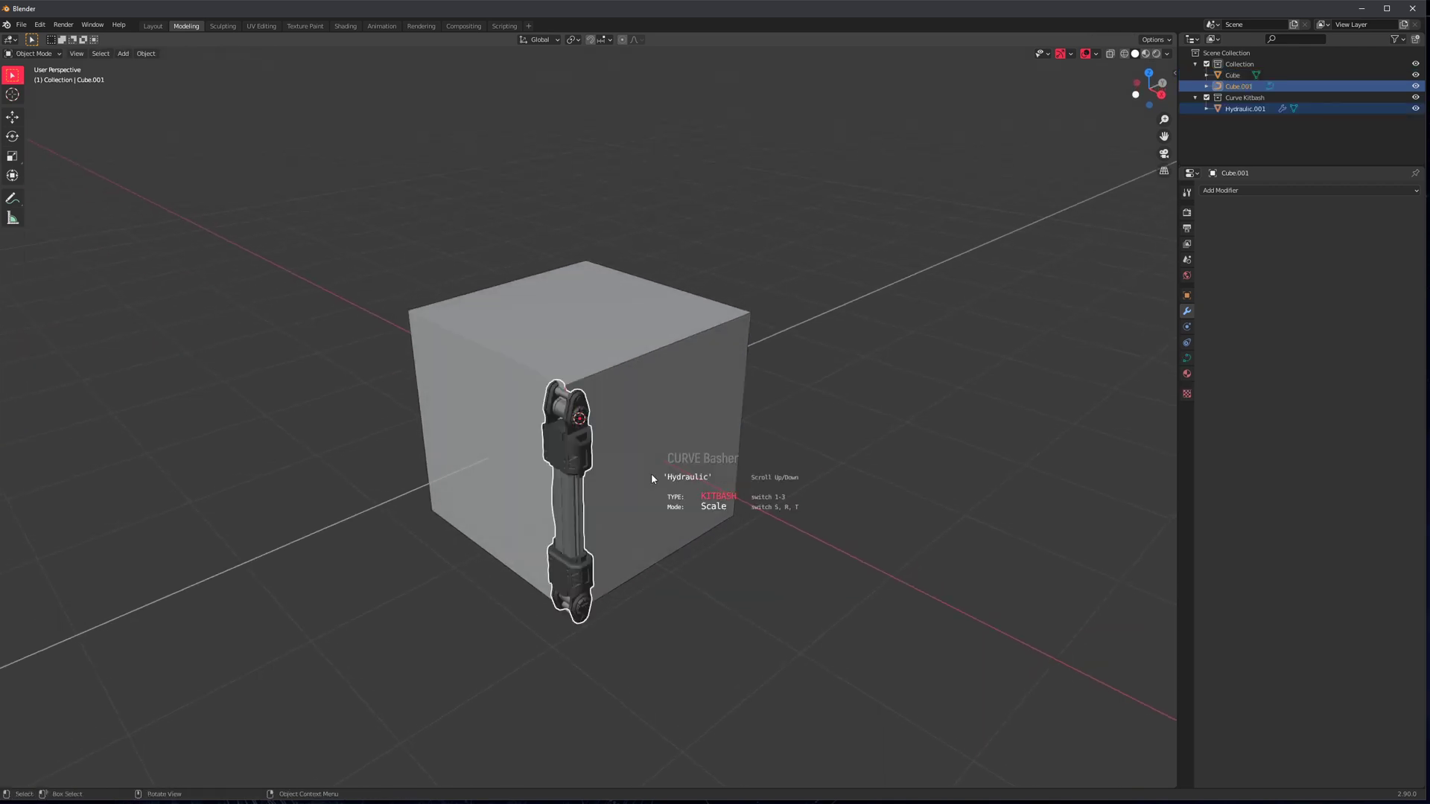
pyautogui.press('r')
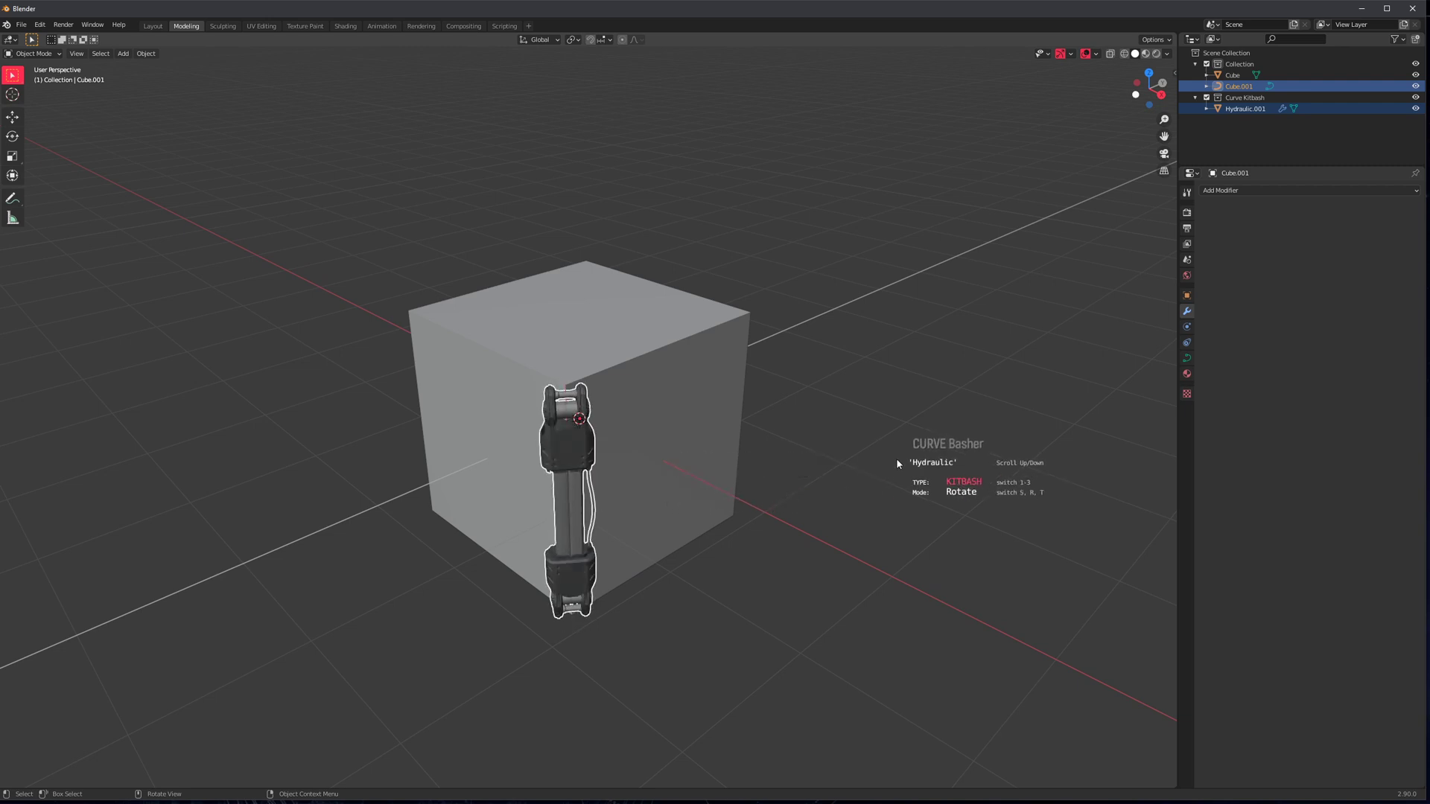
pyautogui.click(925, 463)
pyautogui.scroll(2, 664, 476)
pyautogui.moveTo(738, 517); pyautogui.dragTo(744, 482, button='middle')
# Delete the cube, leaving the hydraulic and its guide curve
pyautogui.press('Tab')
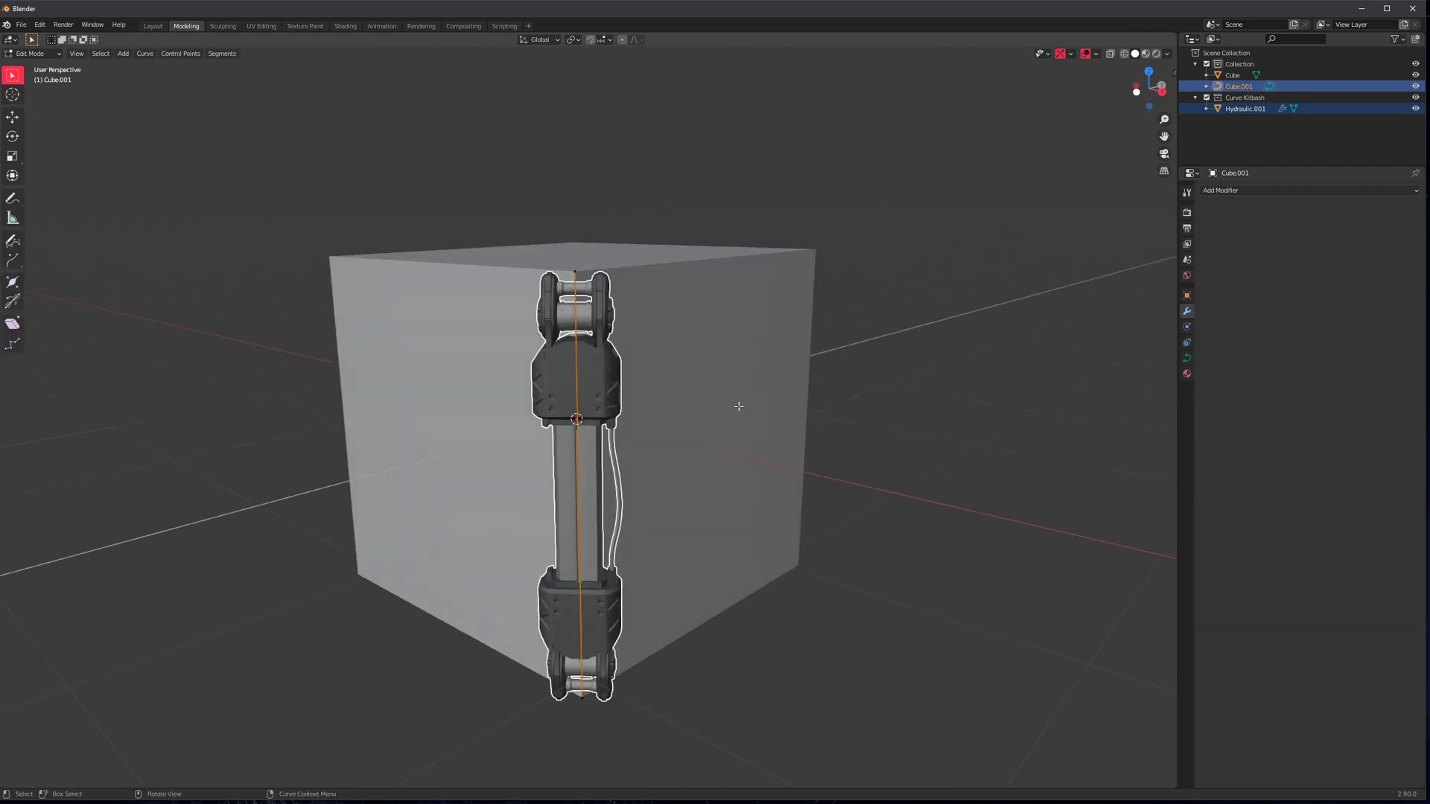
pyautogui.press('Tab')
pyautogui.click(751, 415)
pyautogui.press('Delete')
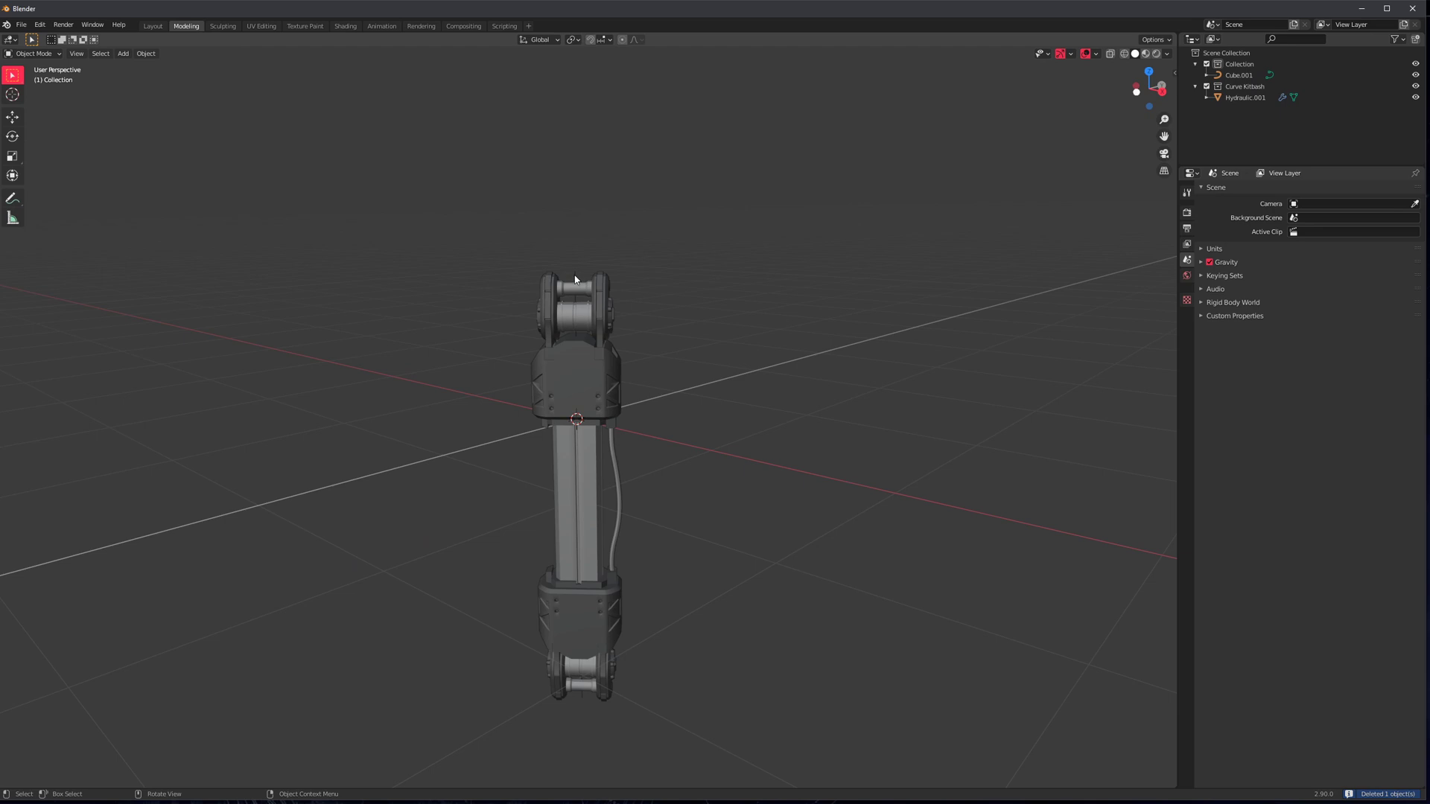
# Select the hydraulic's guide curve, enter its edit mode, and try moving the upper end point to reshape the hydraulic
pyautogui.click(575, 279)
pyautogui.press('Tab')
pyautogui.moveTo(636, 241); pyautogui.dragTo(514, 293, button='middle')
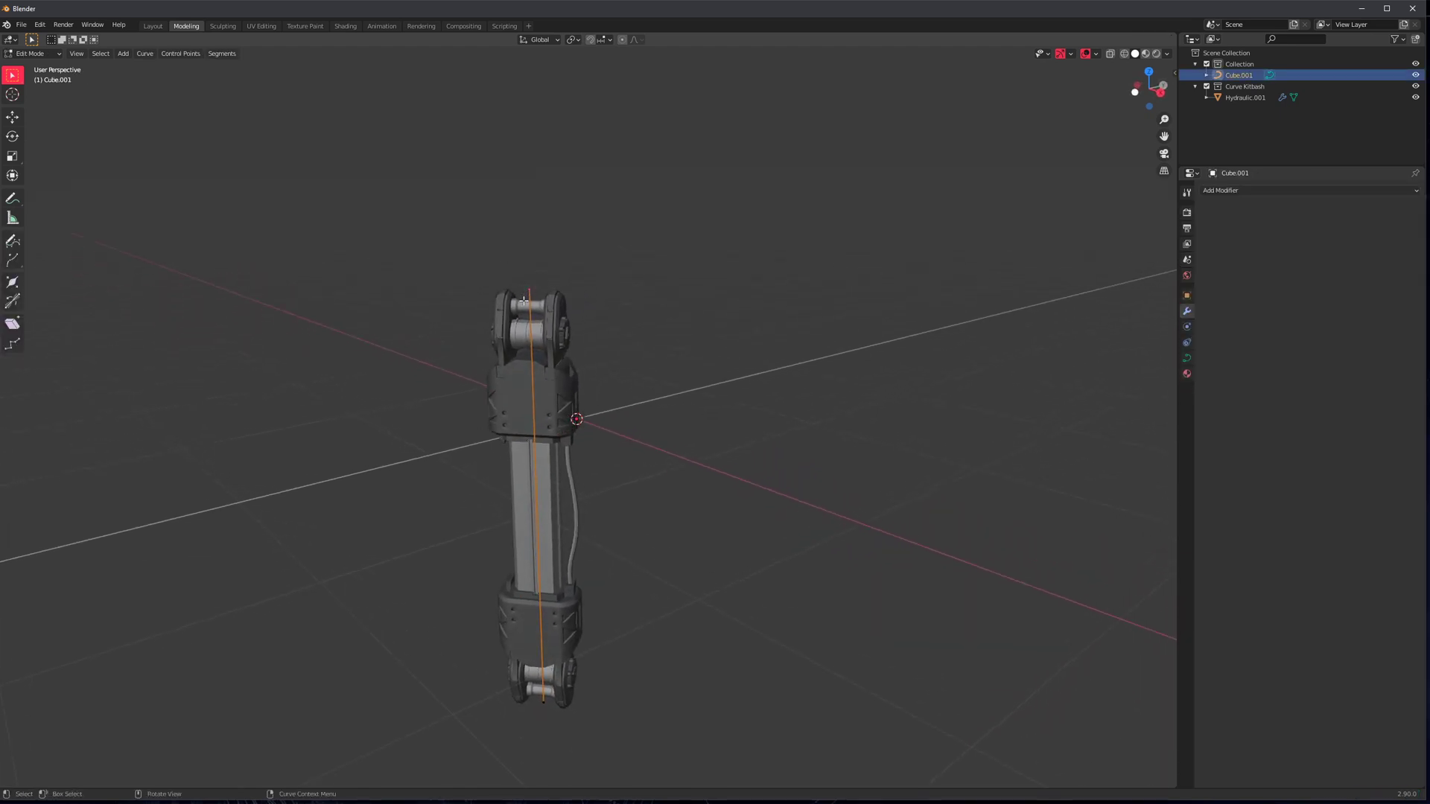
pyautogui.moveTo(619, 429); pyautogui.dragTo(554, 282, button='middle')
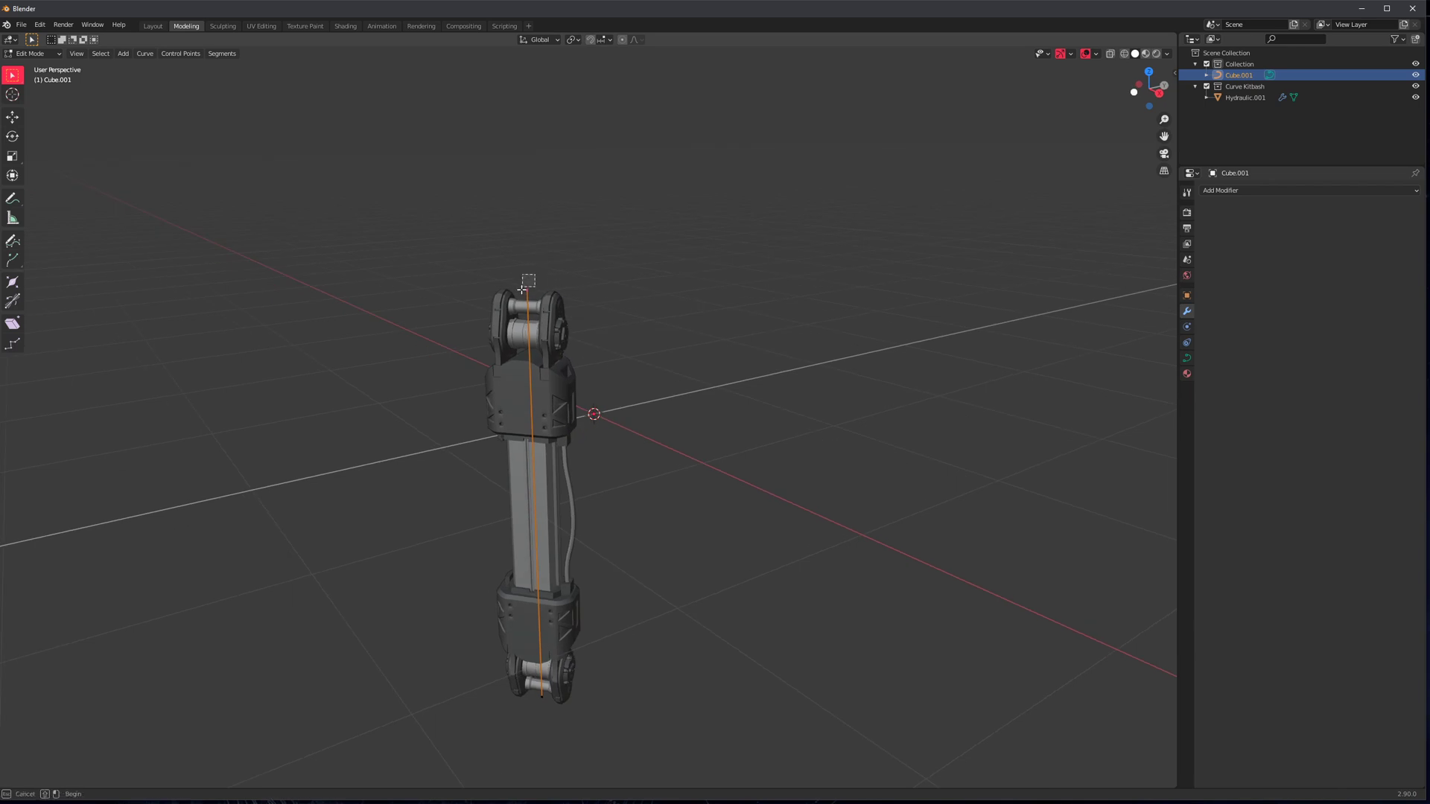
pyautogui.press('g')
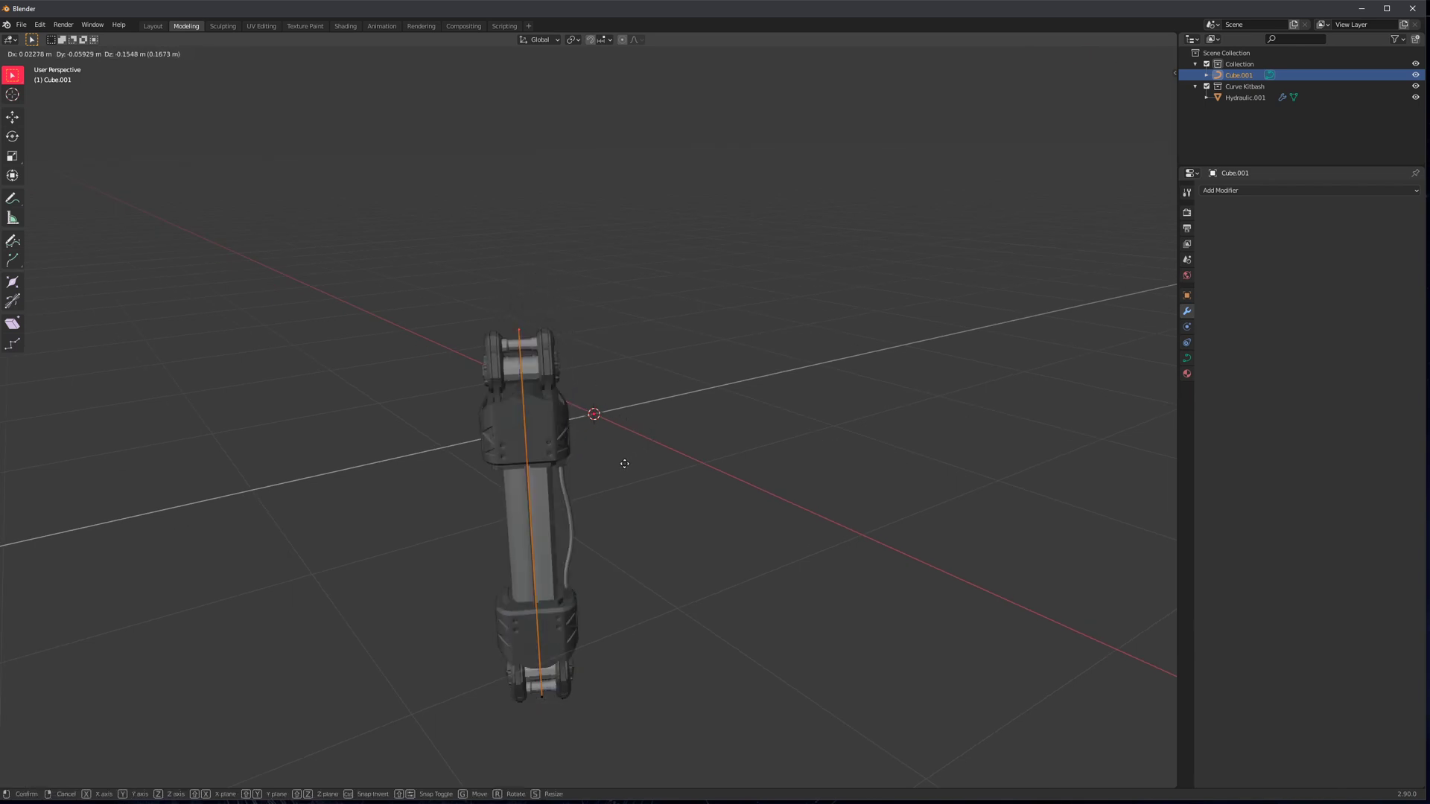
pyautogui.click(715, 412)
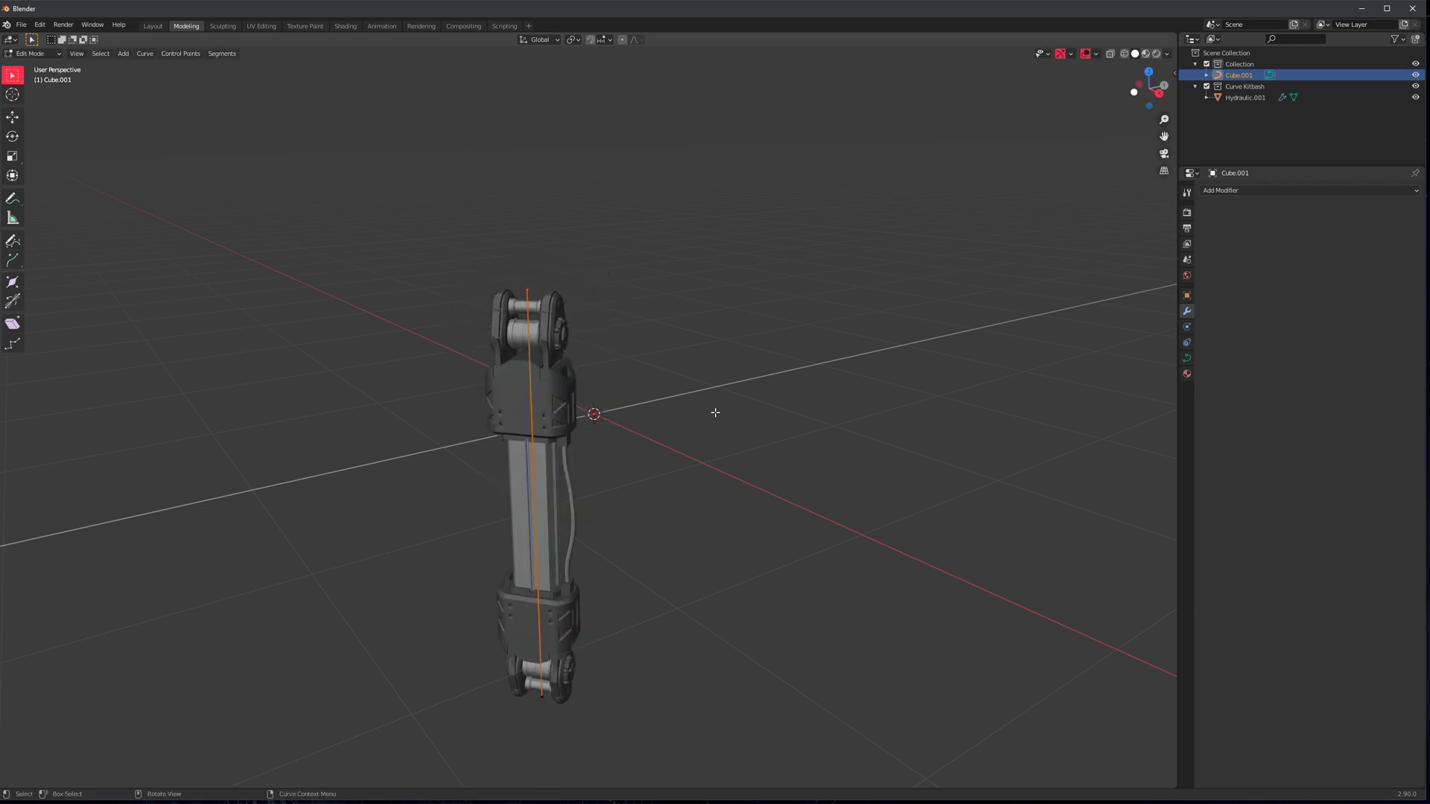
# Select the whole guide curve, set its spline type to Bezier, and return to Object Mode to check the hydraulic
pyautogui.rightClick(700, 371)
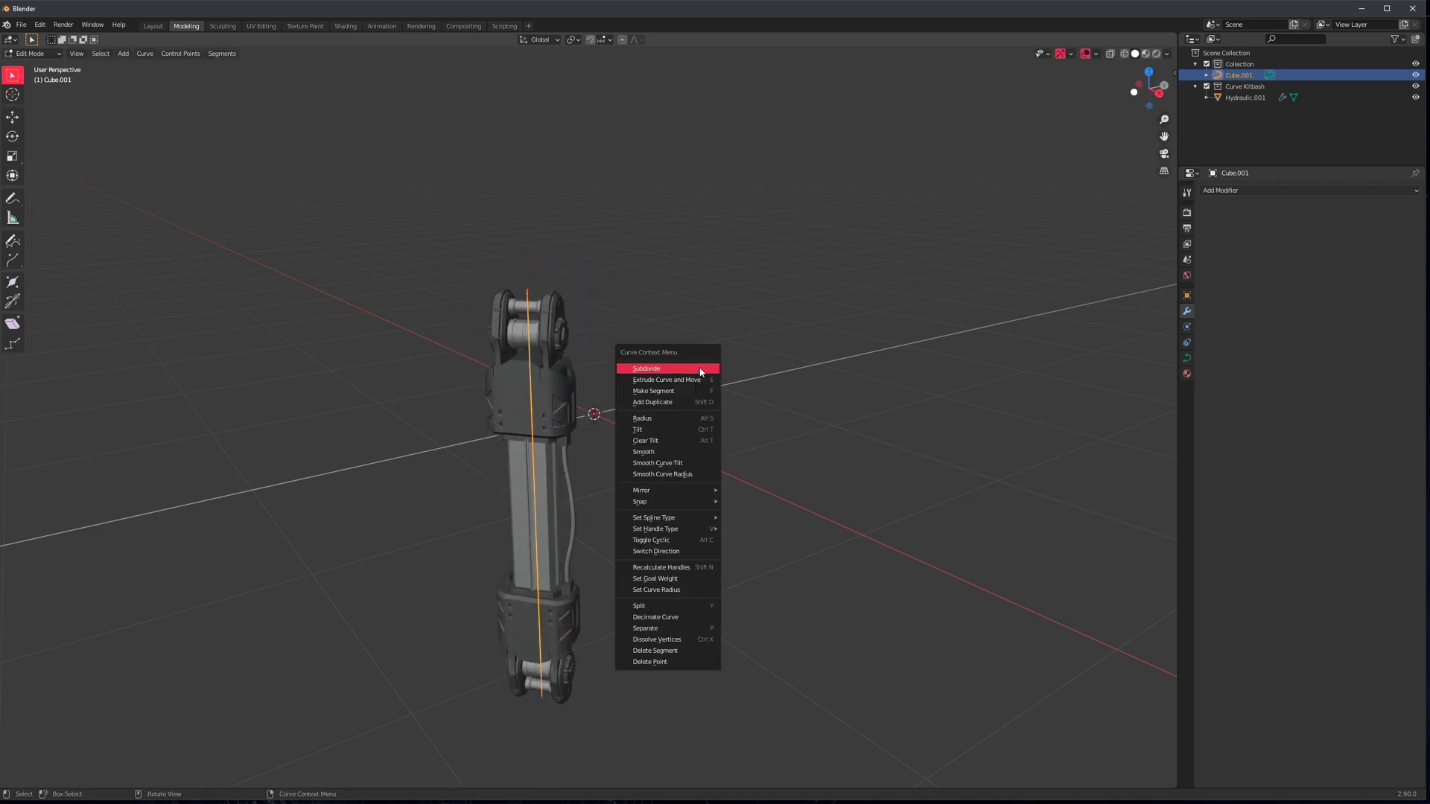
pyautogui.moveTo(694, 518)
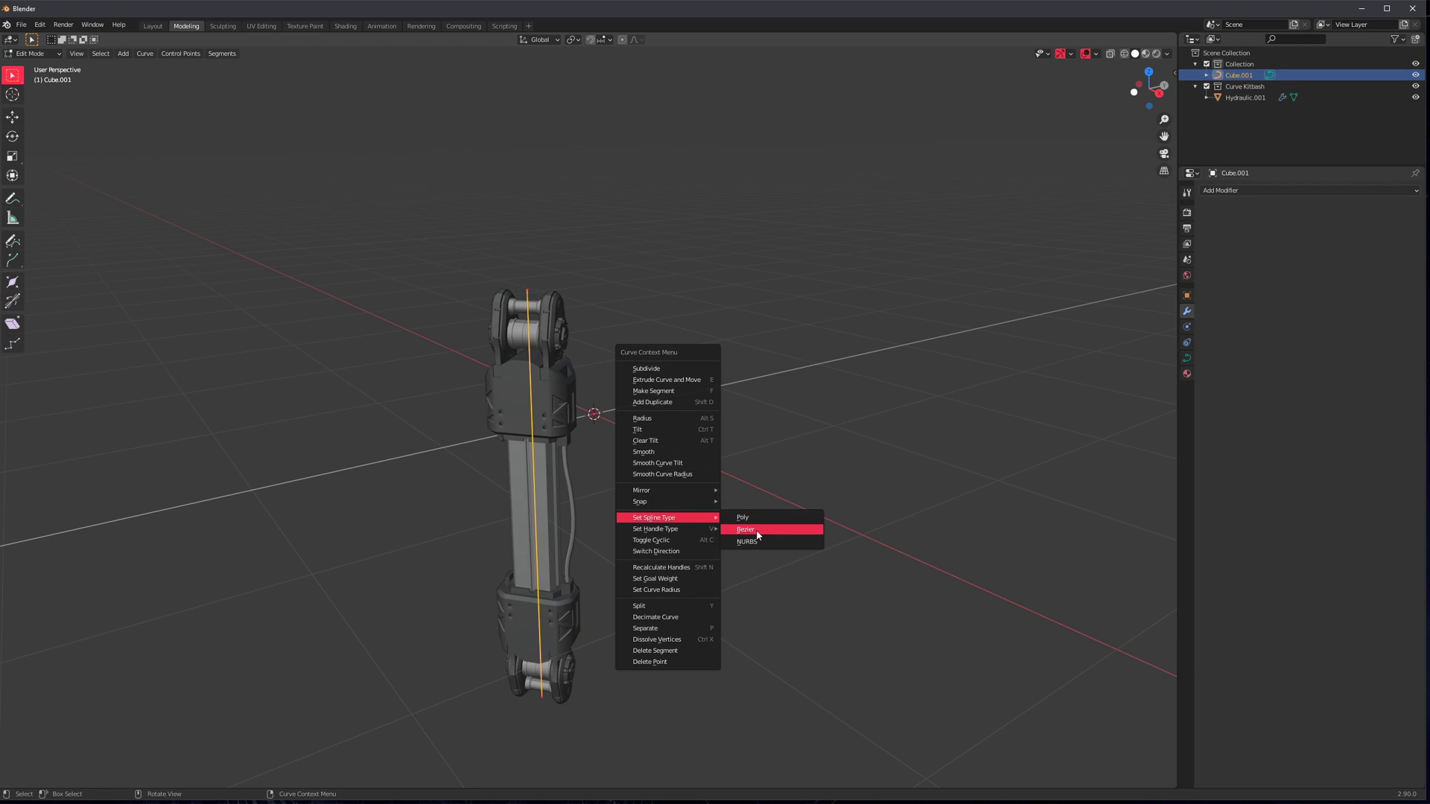
pyautogui.click(746, 530)
pyautogui.moveTo(670, 418); pyautogui.dragTo(709, 418, button='middle')
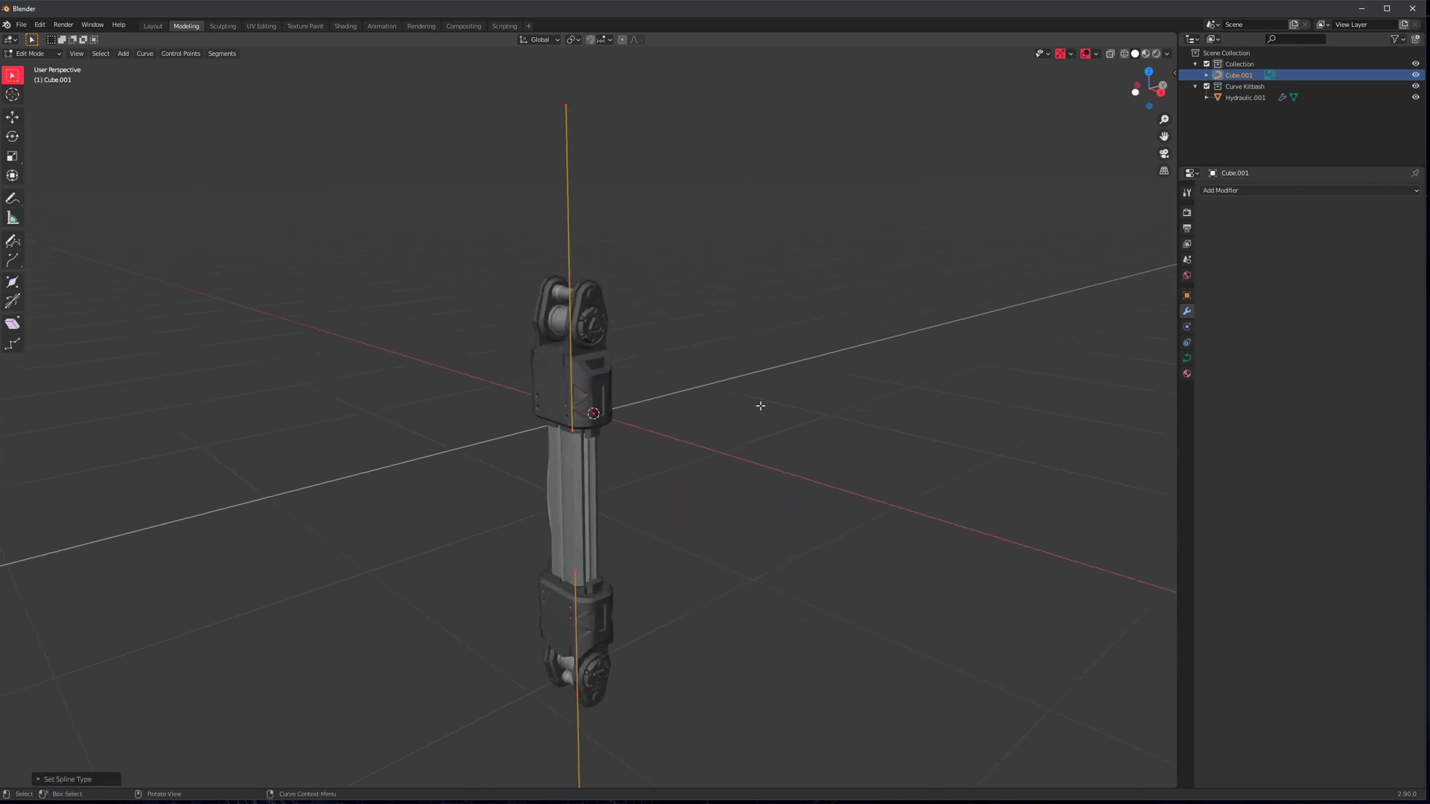
pyautogui.press('Tab')
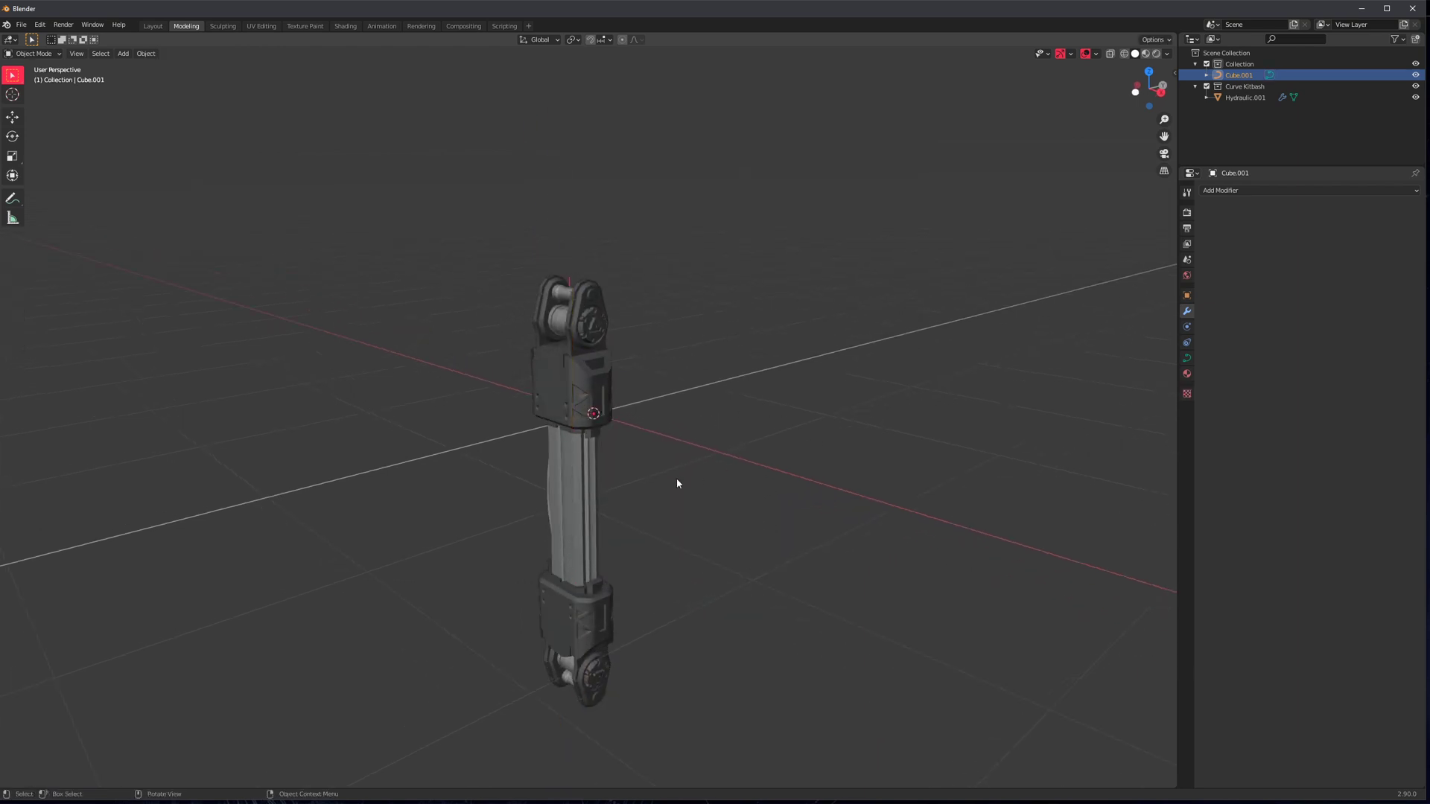
pyautogui.moveTo(727, 406); pyautogui.dragTo(730, 445, button='middle')
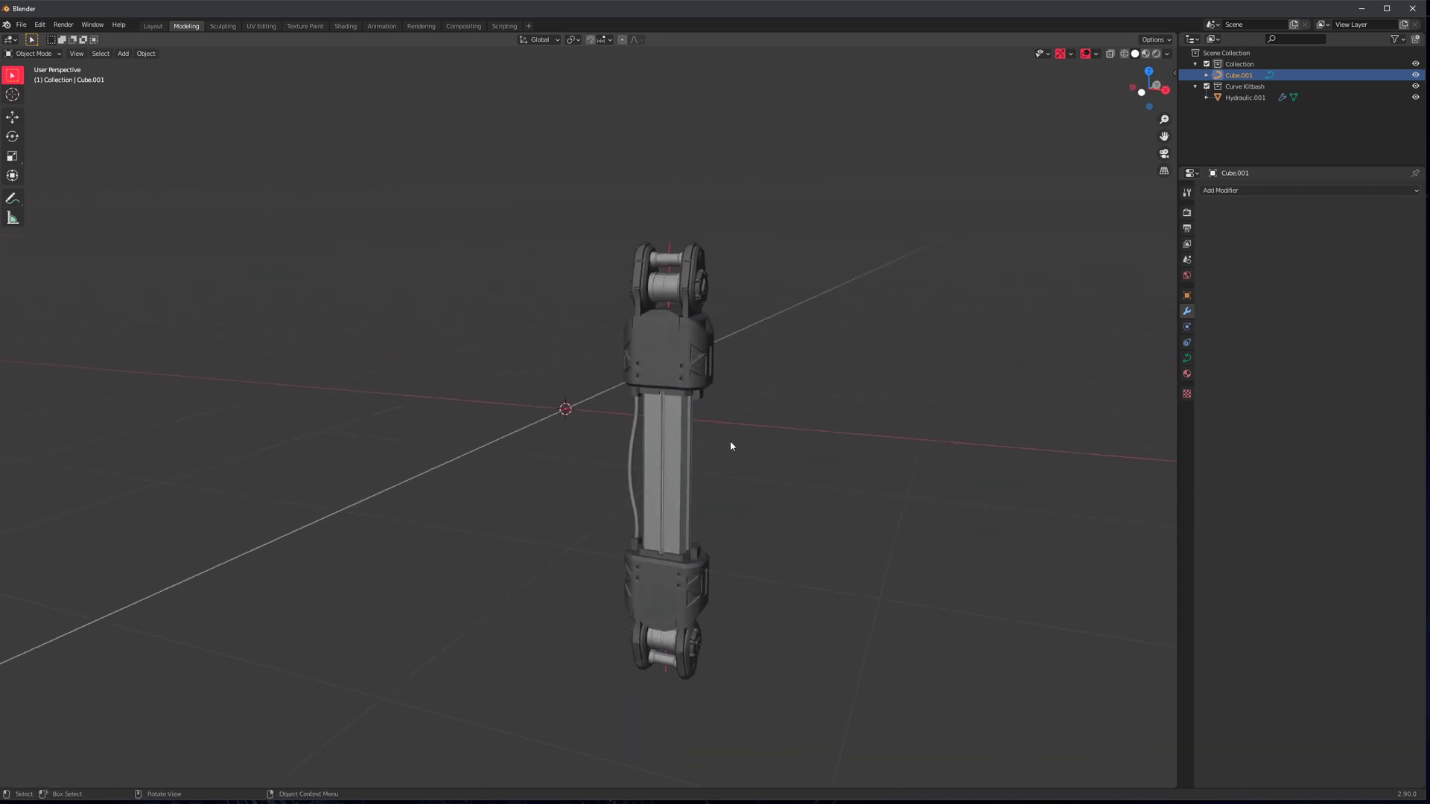
pyautogui.click(695, 369)
pyautogui.moveTo(837, 373); pyautogui.dragTo(799, 432, button='middle')
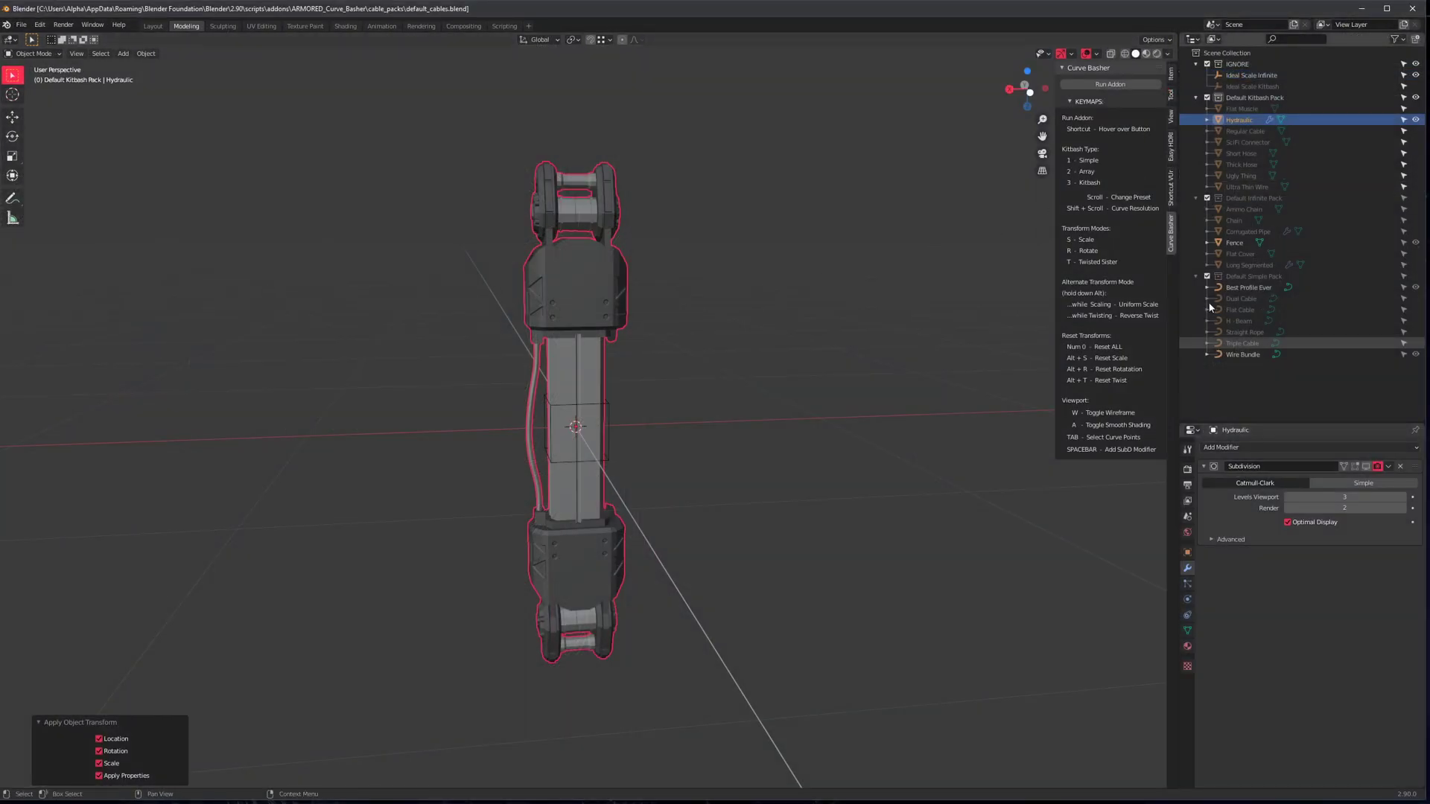
# In default_cables.blend, remove the Subdivision modifier from the Hydraulic preset
pyautogui.click(1401, 468)
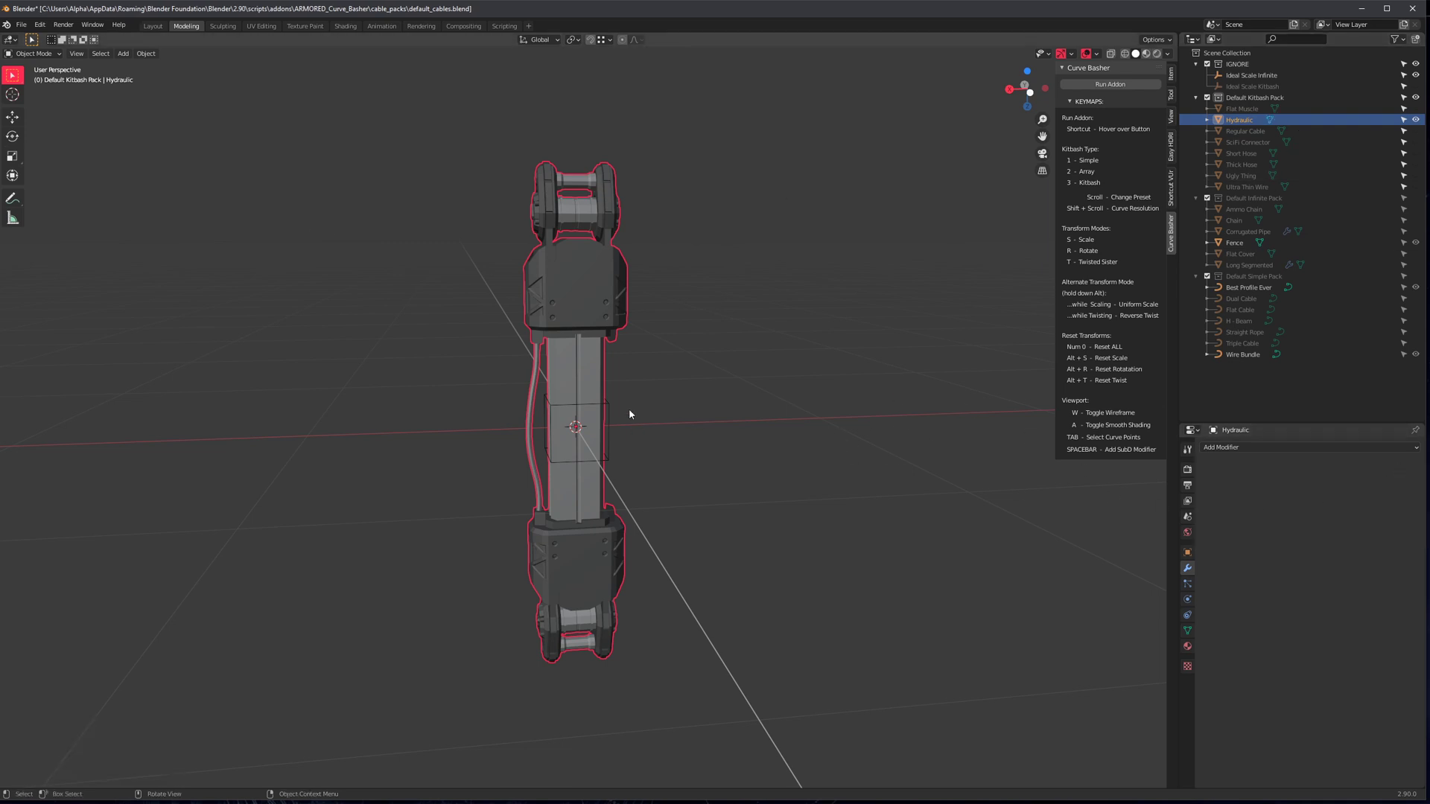
pyautogui.moveTo(751, 351); pyautogui.dragTo(721, 398, button='middle')
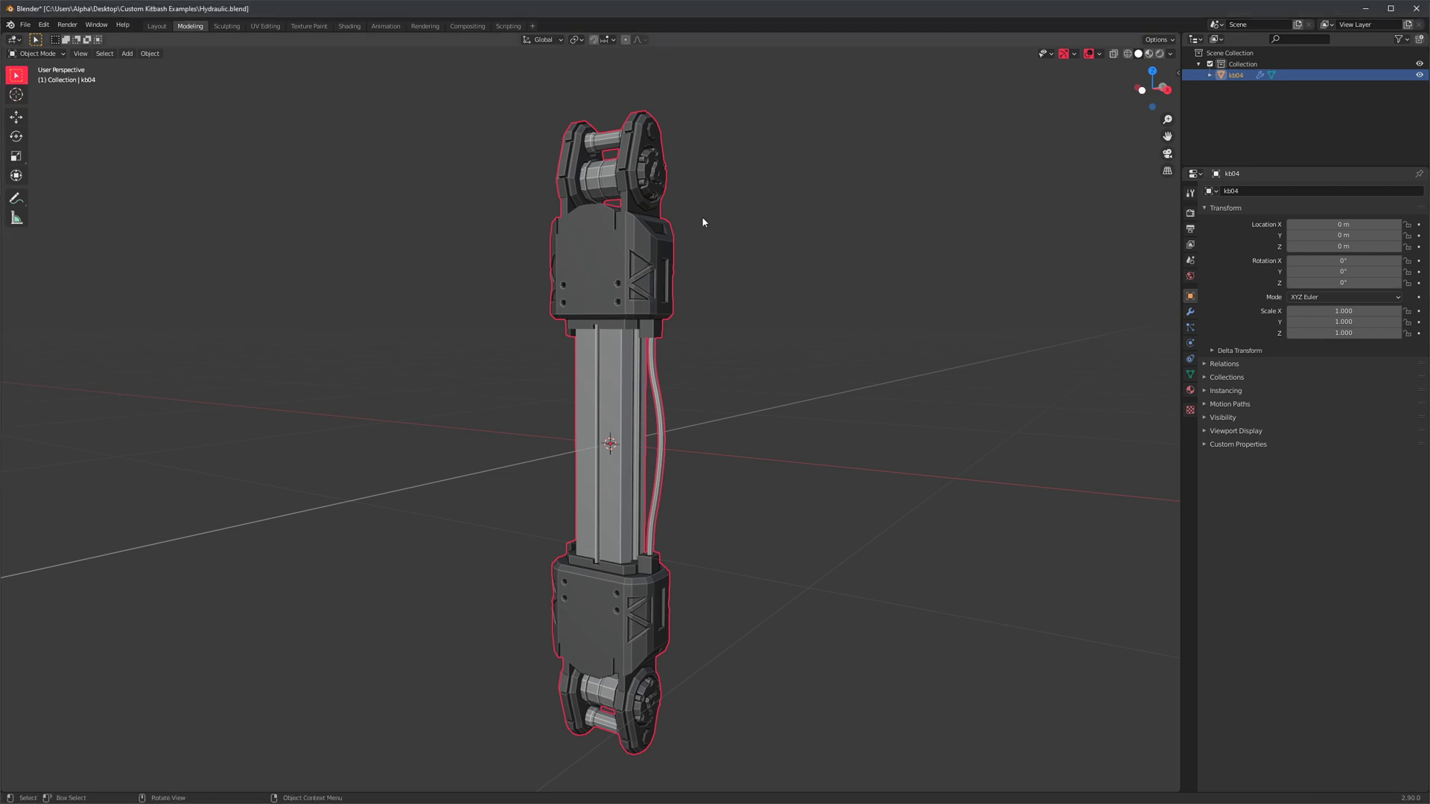
# In Hydraulic.blend, select the kb04 hydraulic and set its viewport subdivision level to 2
pyautogui.moveTo(702, 220); pyautogui.dragTo(788, 329, button='middle')
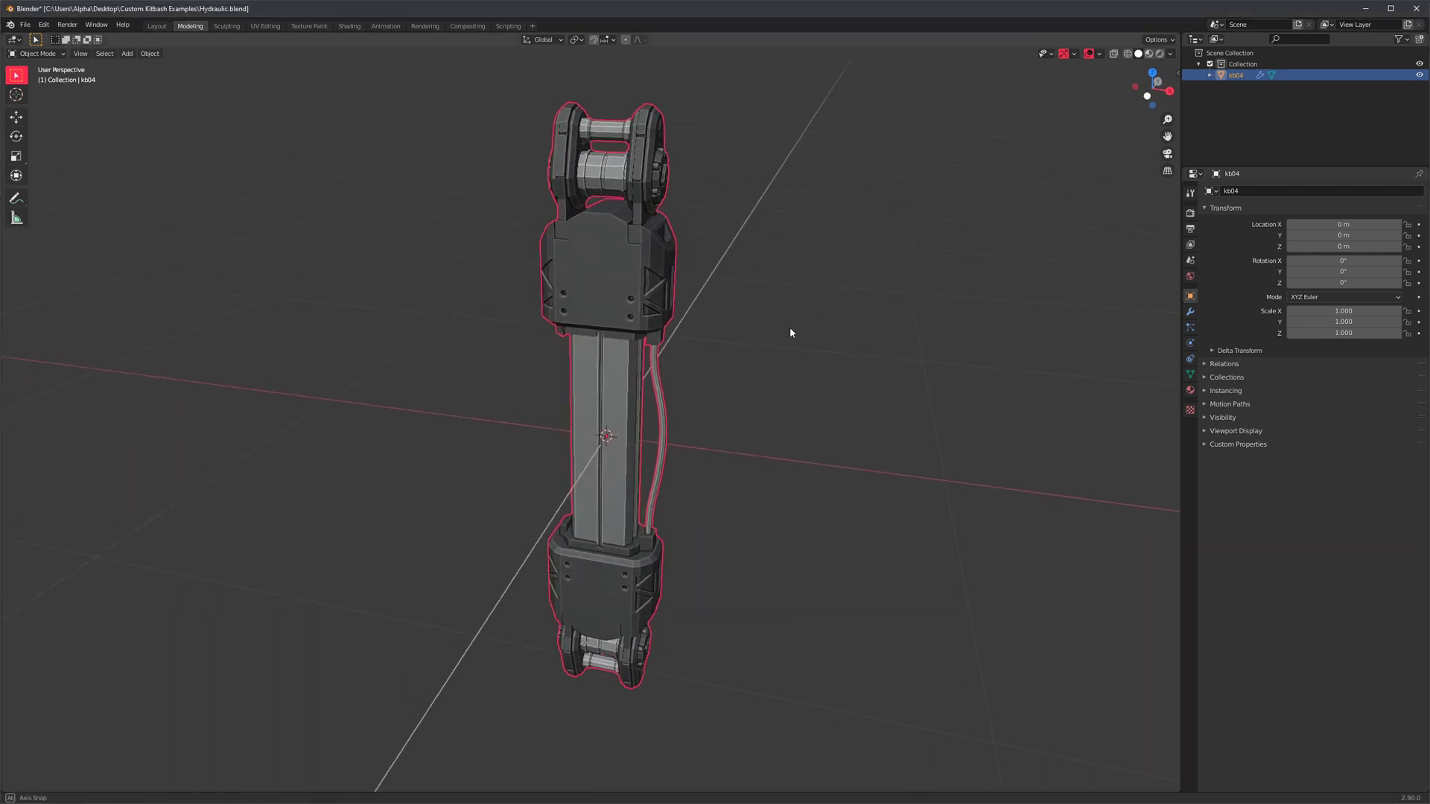
pyautogui.hotkey('ctrl', '1')
pyautogui.click(738, 260)
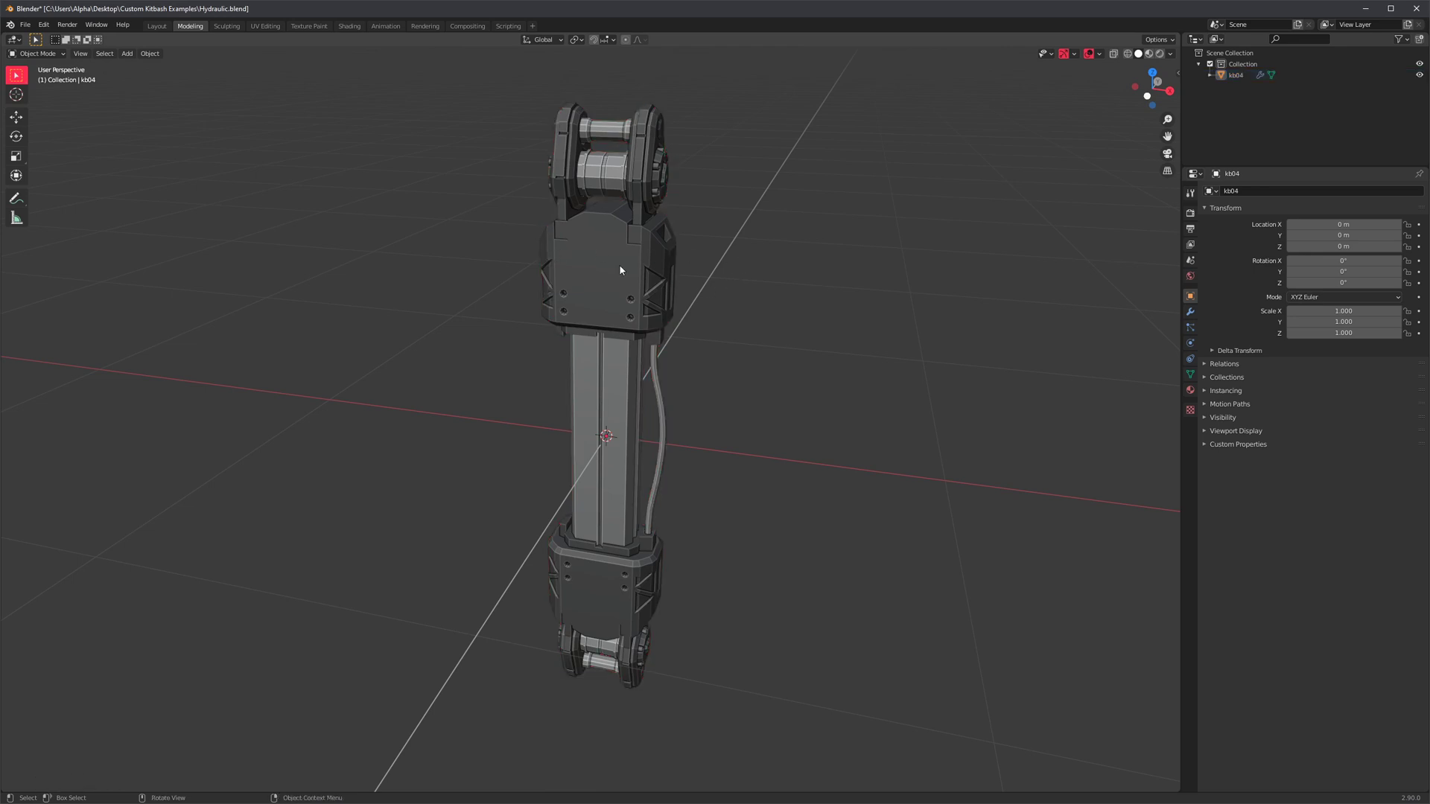
pyautogui.click(621, 267)
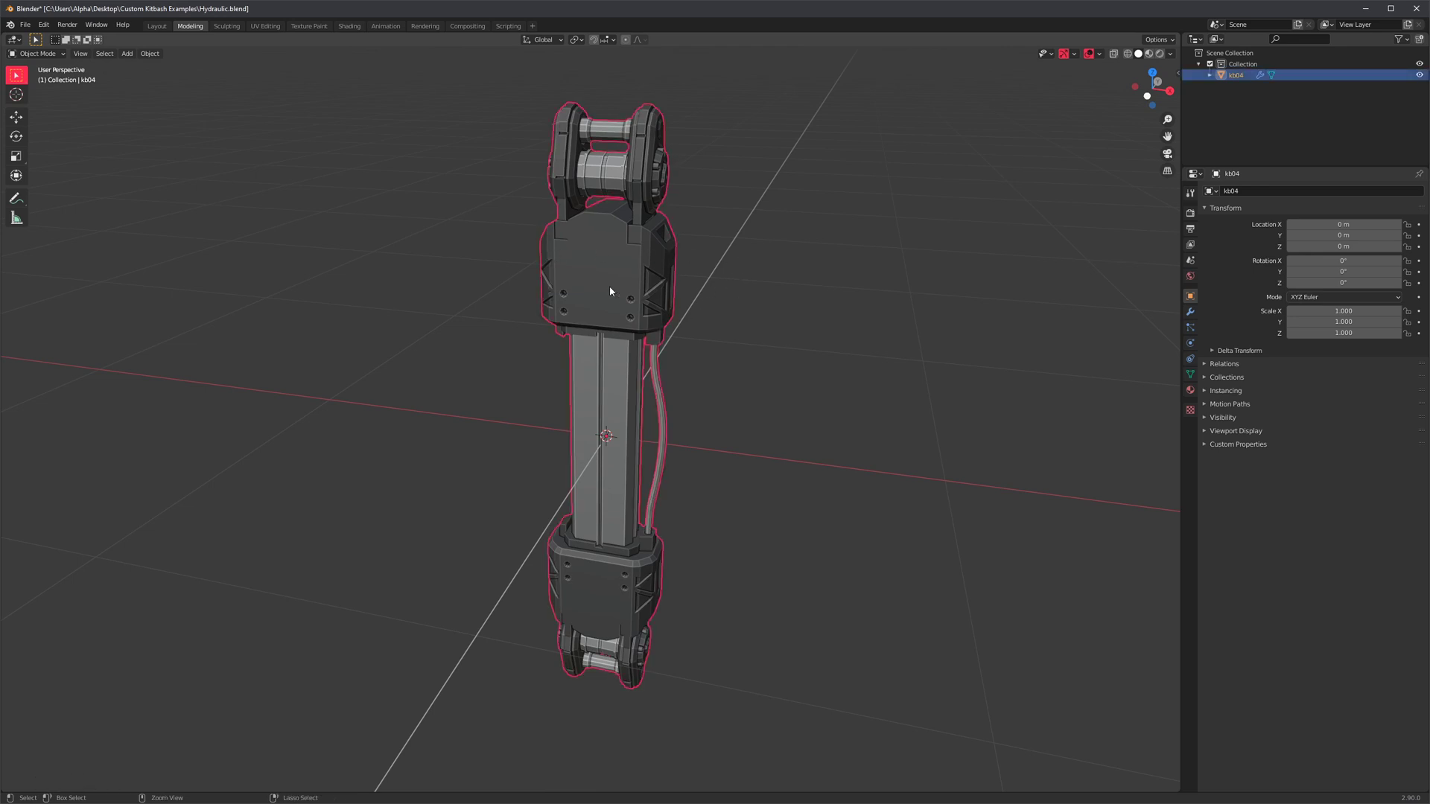
pyautogui.hotkey('ctrl', '1')
pyautogui.click(721, 309)
pyautogui.click(647, 302)
pyautogui.moveTo(634, 320); pyautogui.dragTo(676, 317, button='middle')
pyautogui.hotkey('ctrl', '1')
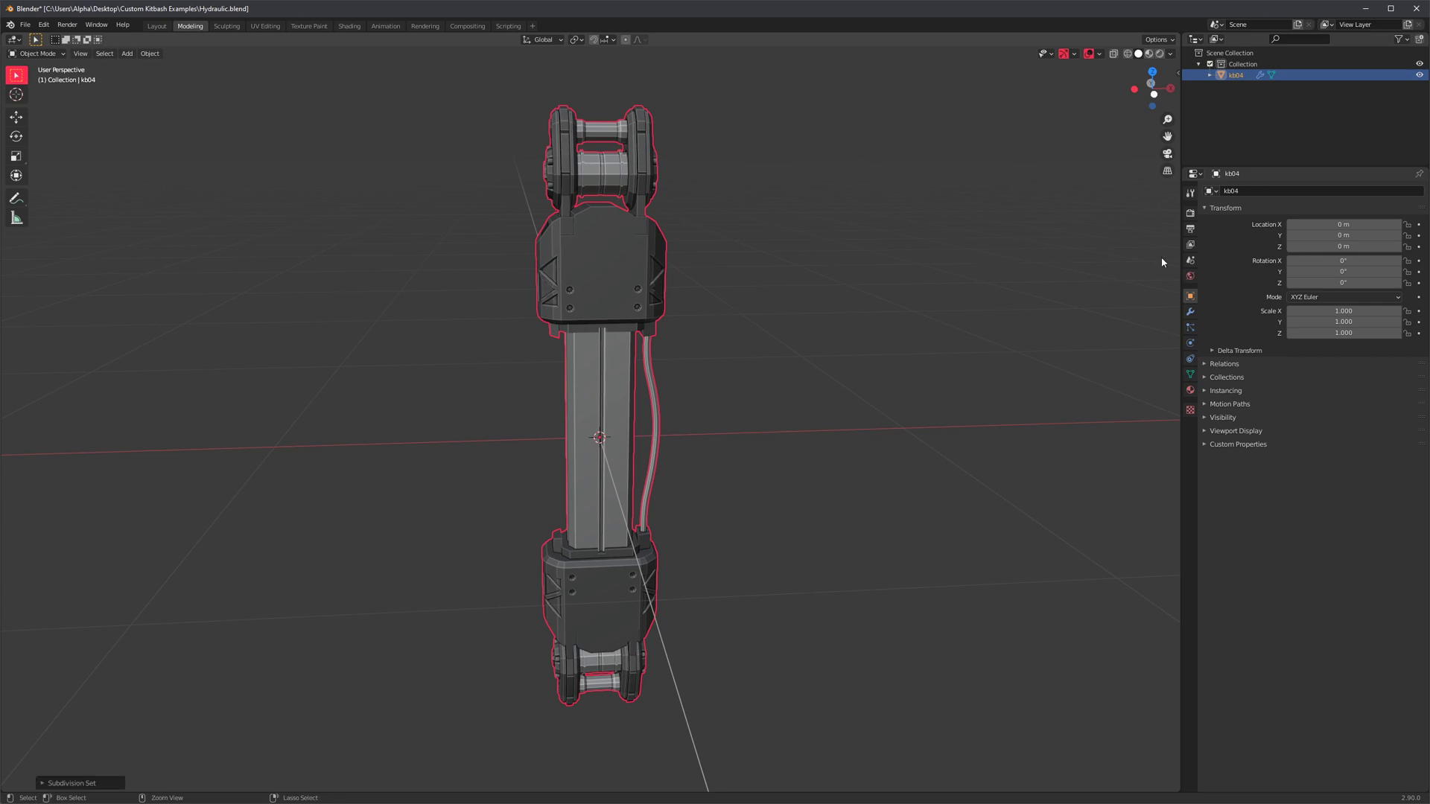
# Show the hydraulic's Subdivision modifier settings, enable its viewport display, and deselect the piece to inspect the smoothed shape
pyautogui.click(1190, 311)
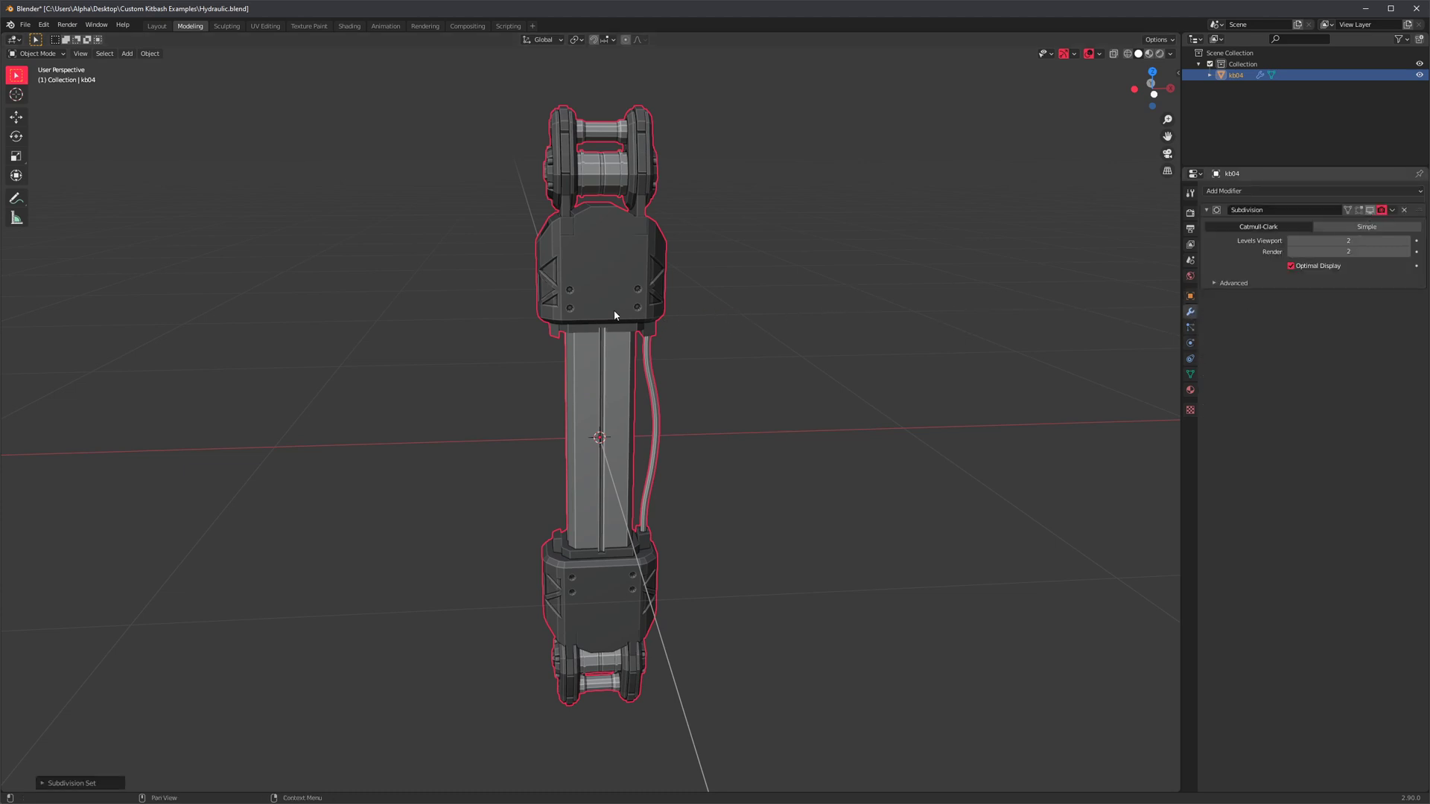
pyautogui.moveTo(699, 322); pyautogui.dragTo(728, 310, button='middle')
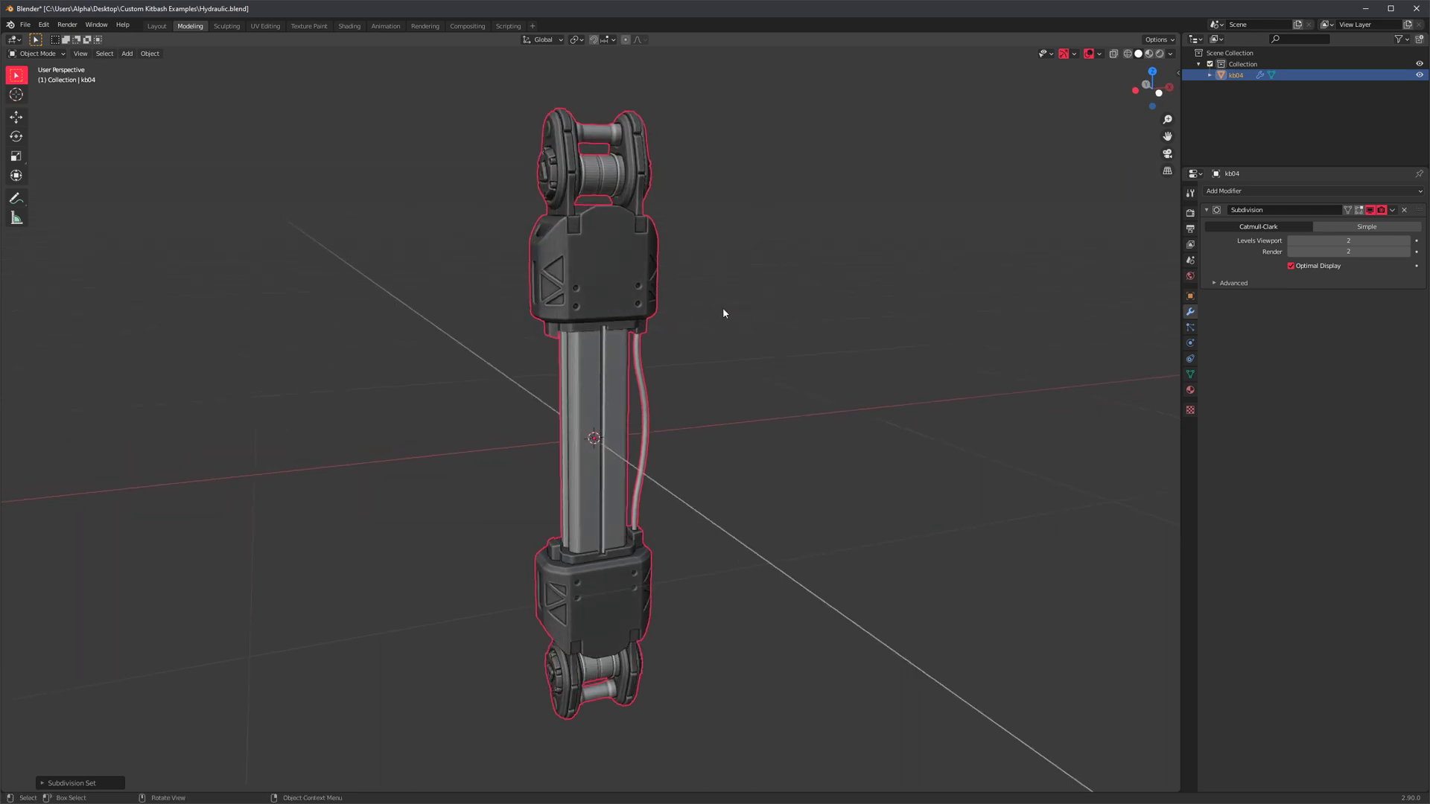
pyautogui.rightClick(614, 290)
pyautogui.click(614, 288)
pyautogui.click(836, 295)
pyautogui.scroll(-3, 752, 317)
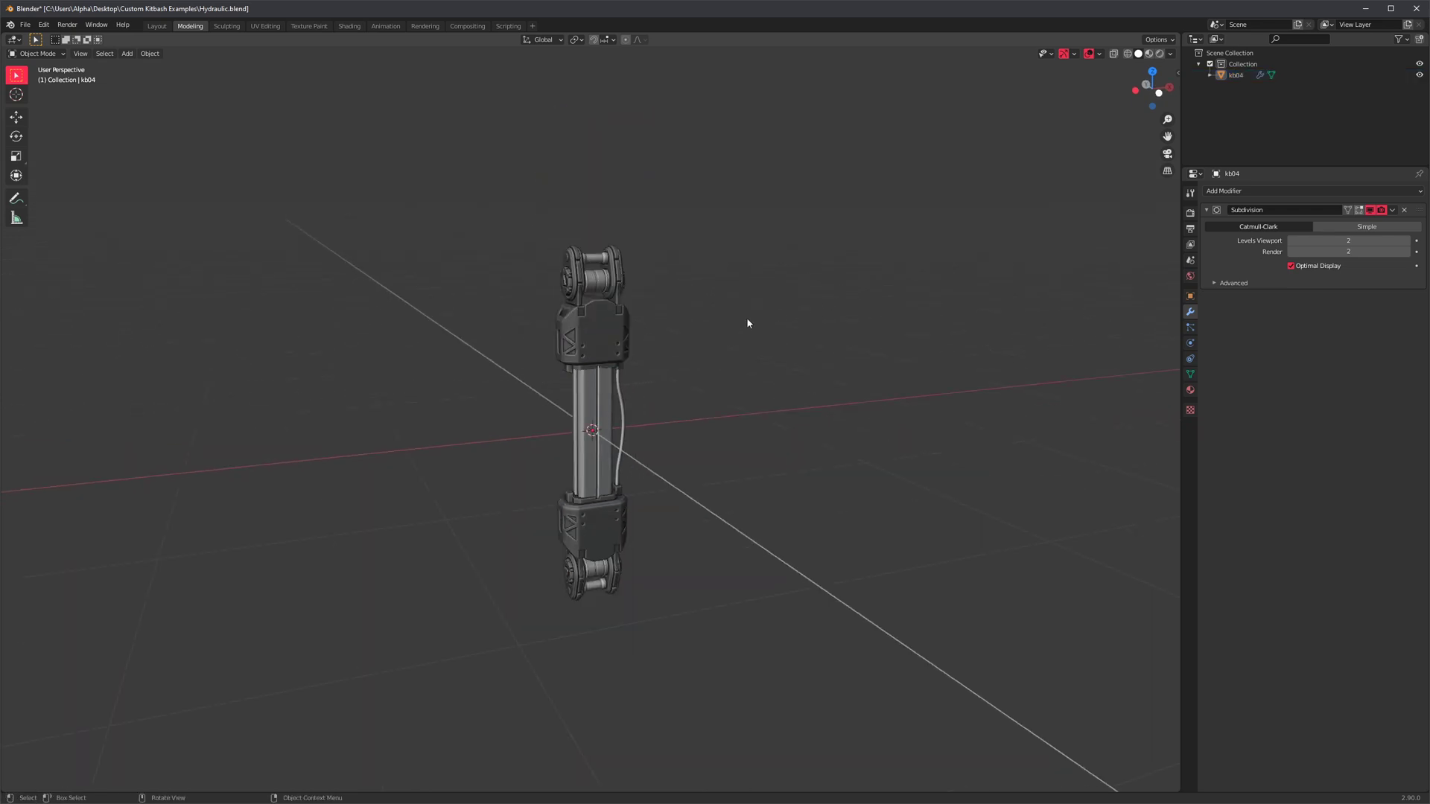
pyautogui.keyDown('alt'); pyautogui.moveTo(745, 319); pyautogui.dragTo(689, 385); pyautogui.keyUp('alt')
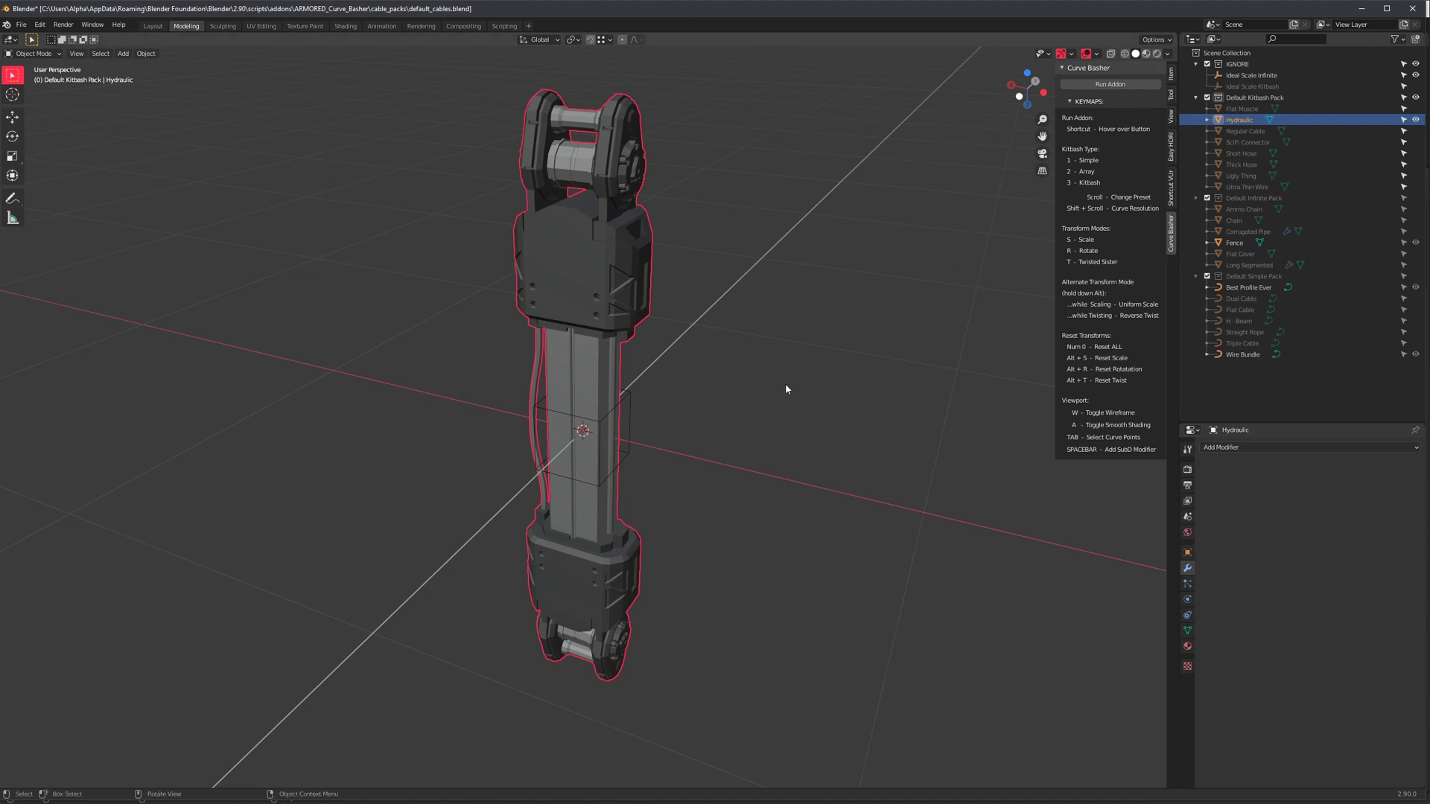
# In default_cables.blend, unhide the Default Infinite Pack and toggle Corrugated Pipe and Fence to compare them, leaving both shown
pyautogui.moveTo(785, 383); pyautogui.dragTo(794, 330, button='middle')
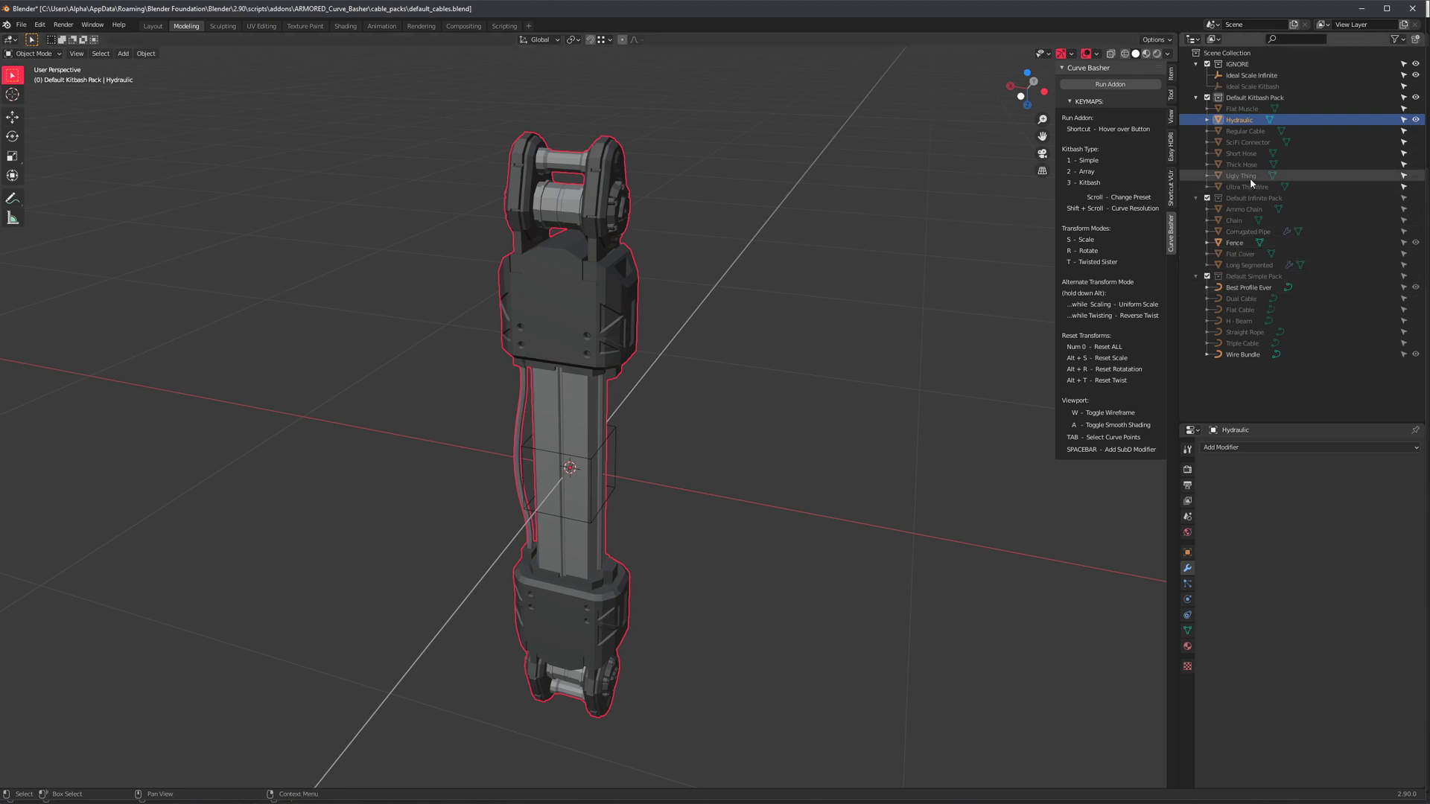
pyautogui.click(1415, 198)
pyautogui.click(1415, 243)
pyautogui.click(1416, 232)
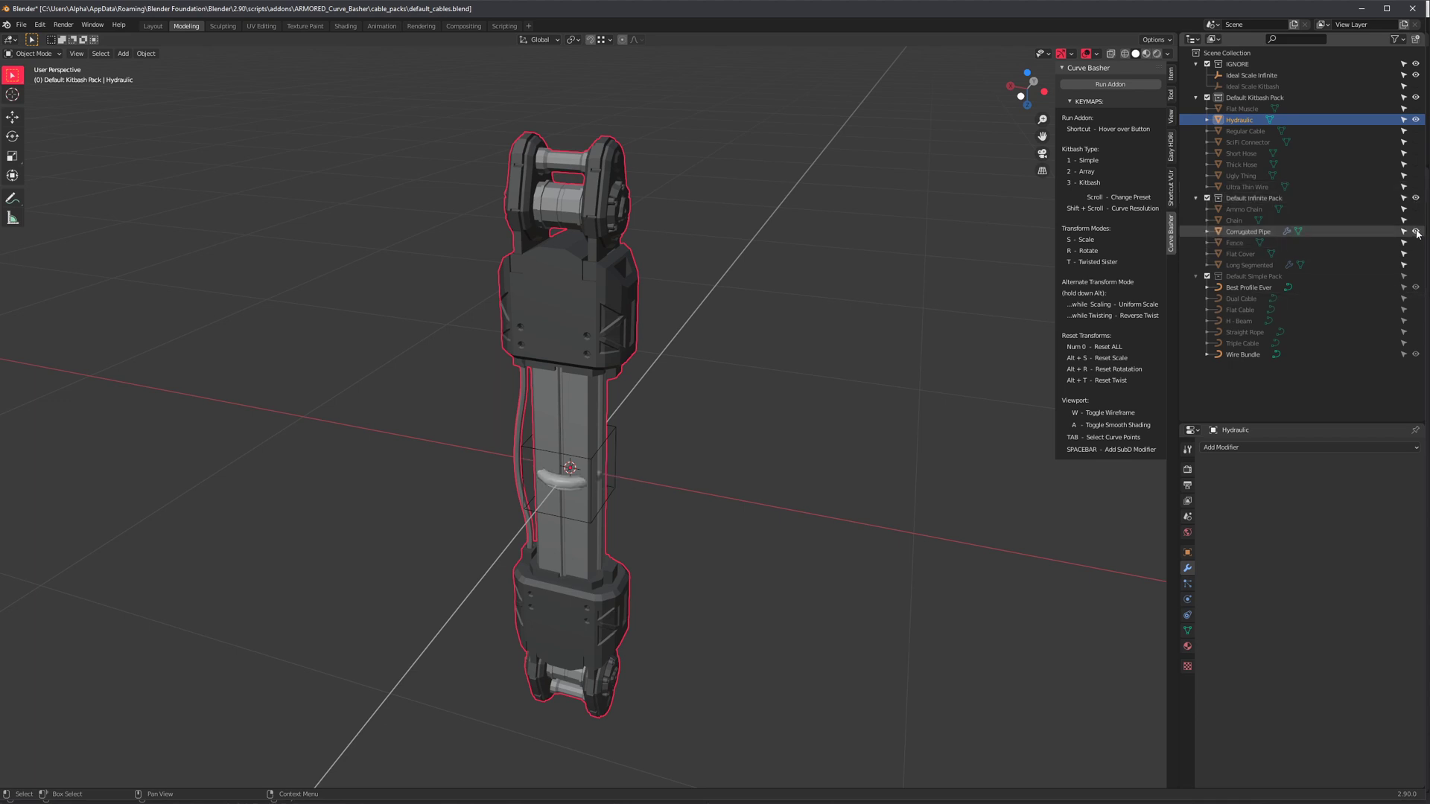
pyautogui.click(1415, 242)
pyautogui.click(1415, 231)
pyautogui.click(1415, 243)
pyautogui.click(1415, 232)
pyautogui.click(1415, 244)
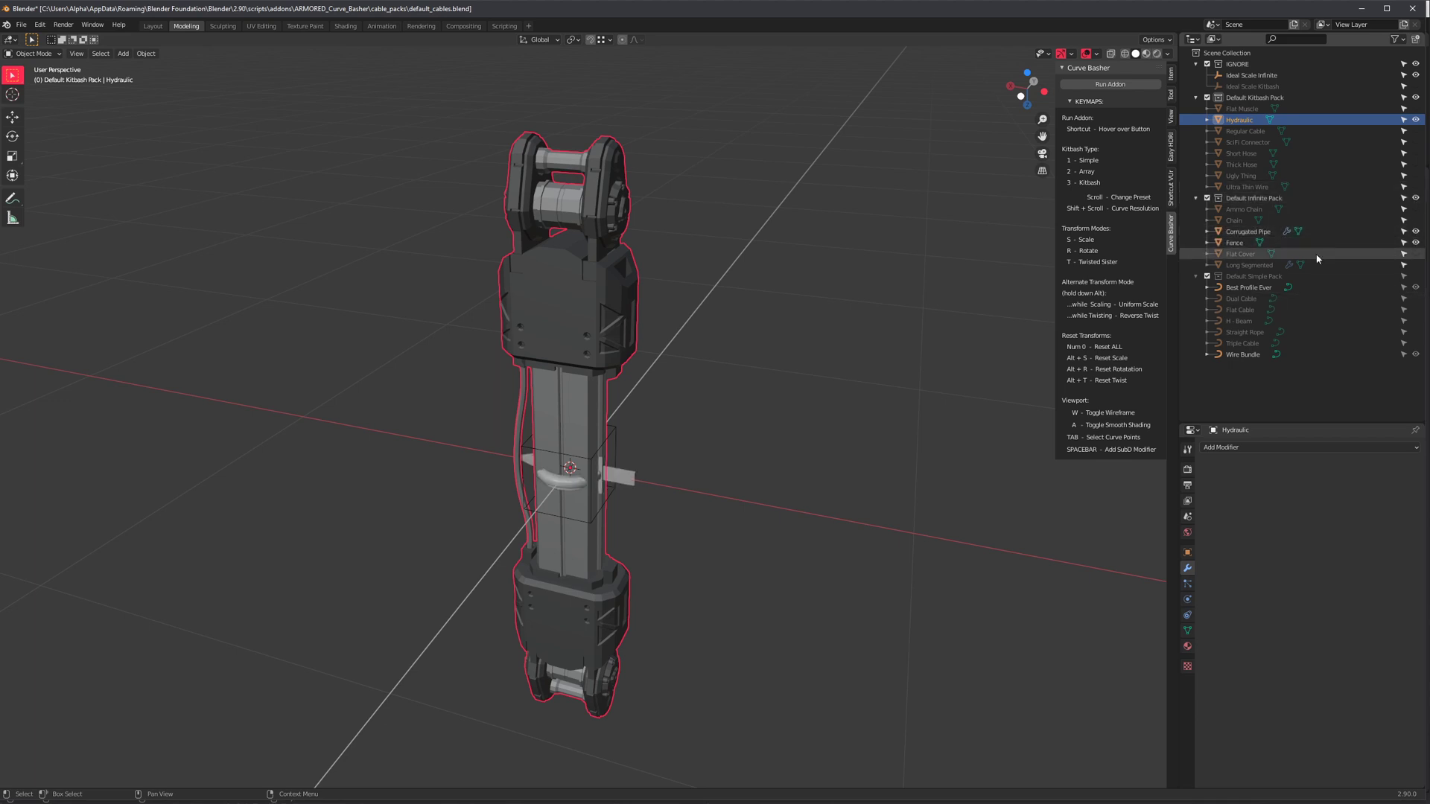